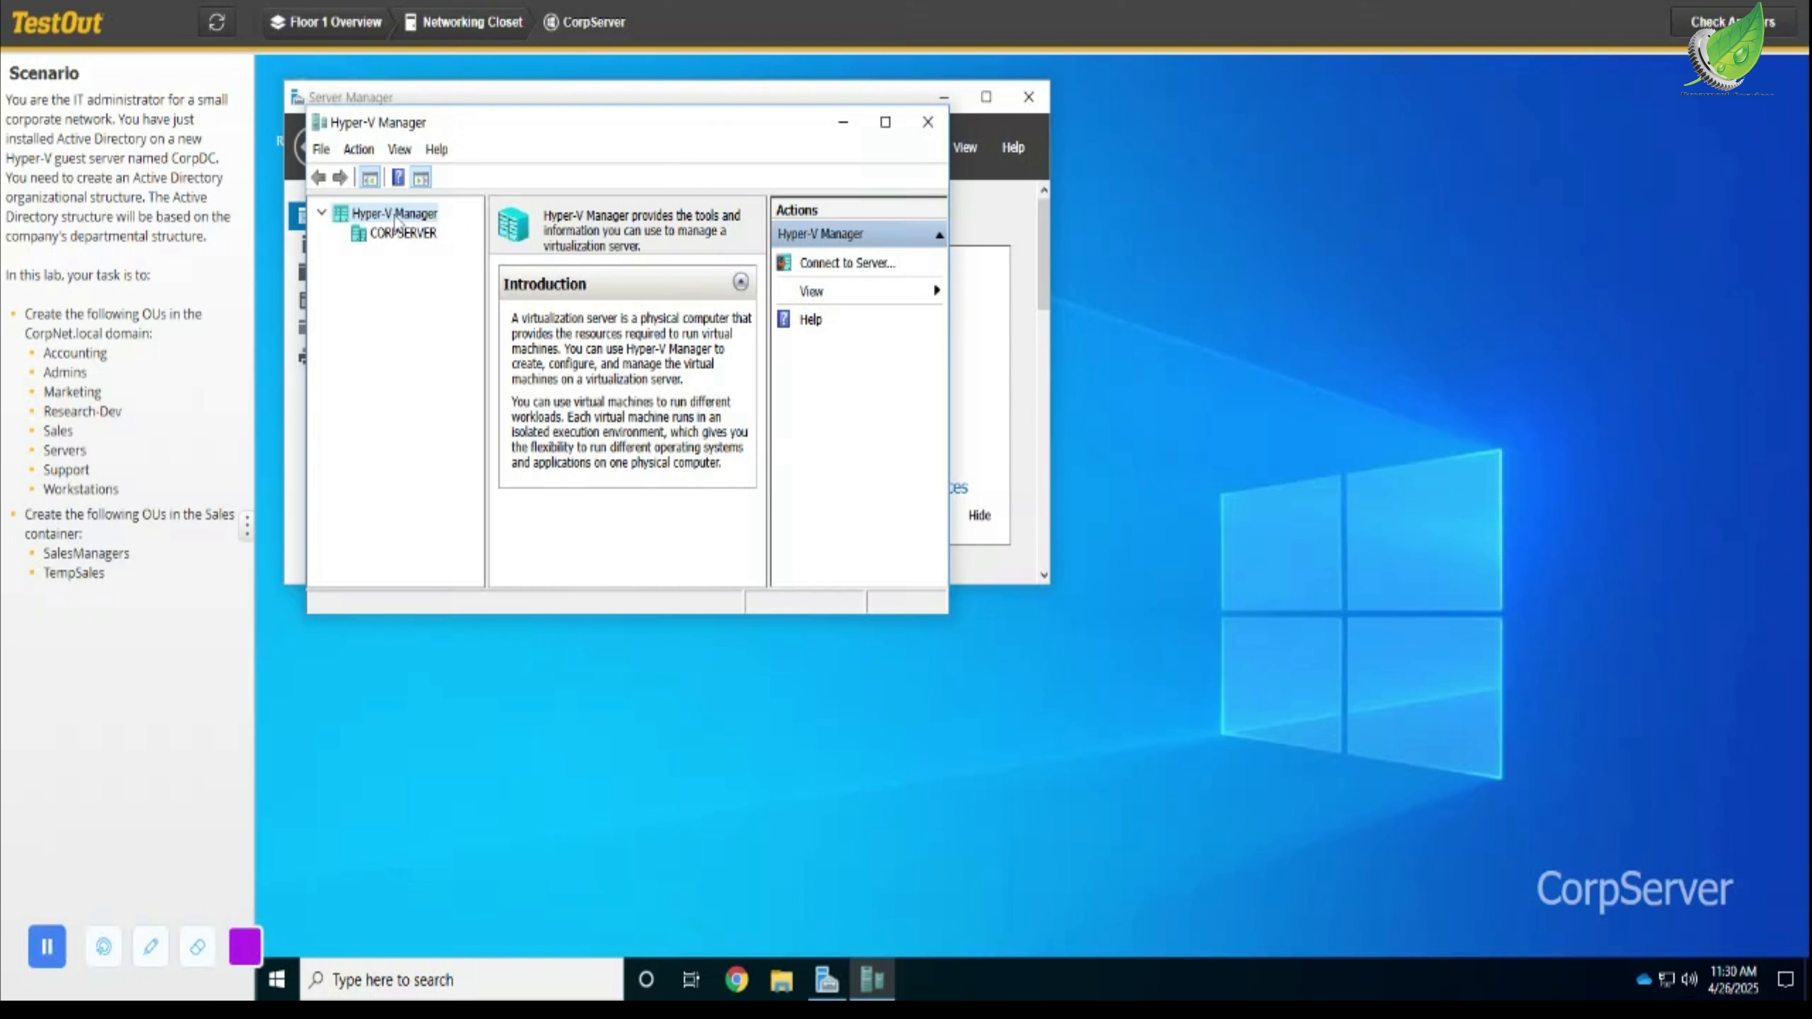
- Select the CORPSERVER host in Hyper-V Manager to list its virtual machines
{"action": "right_click", "coordinate": [396, 220]}
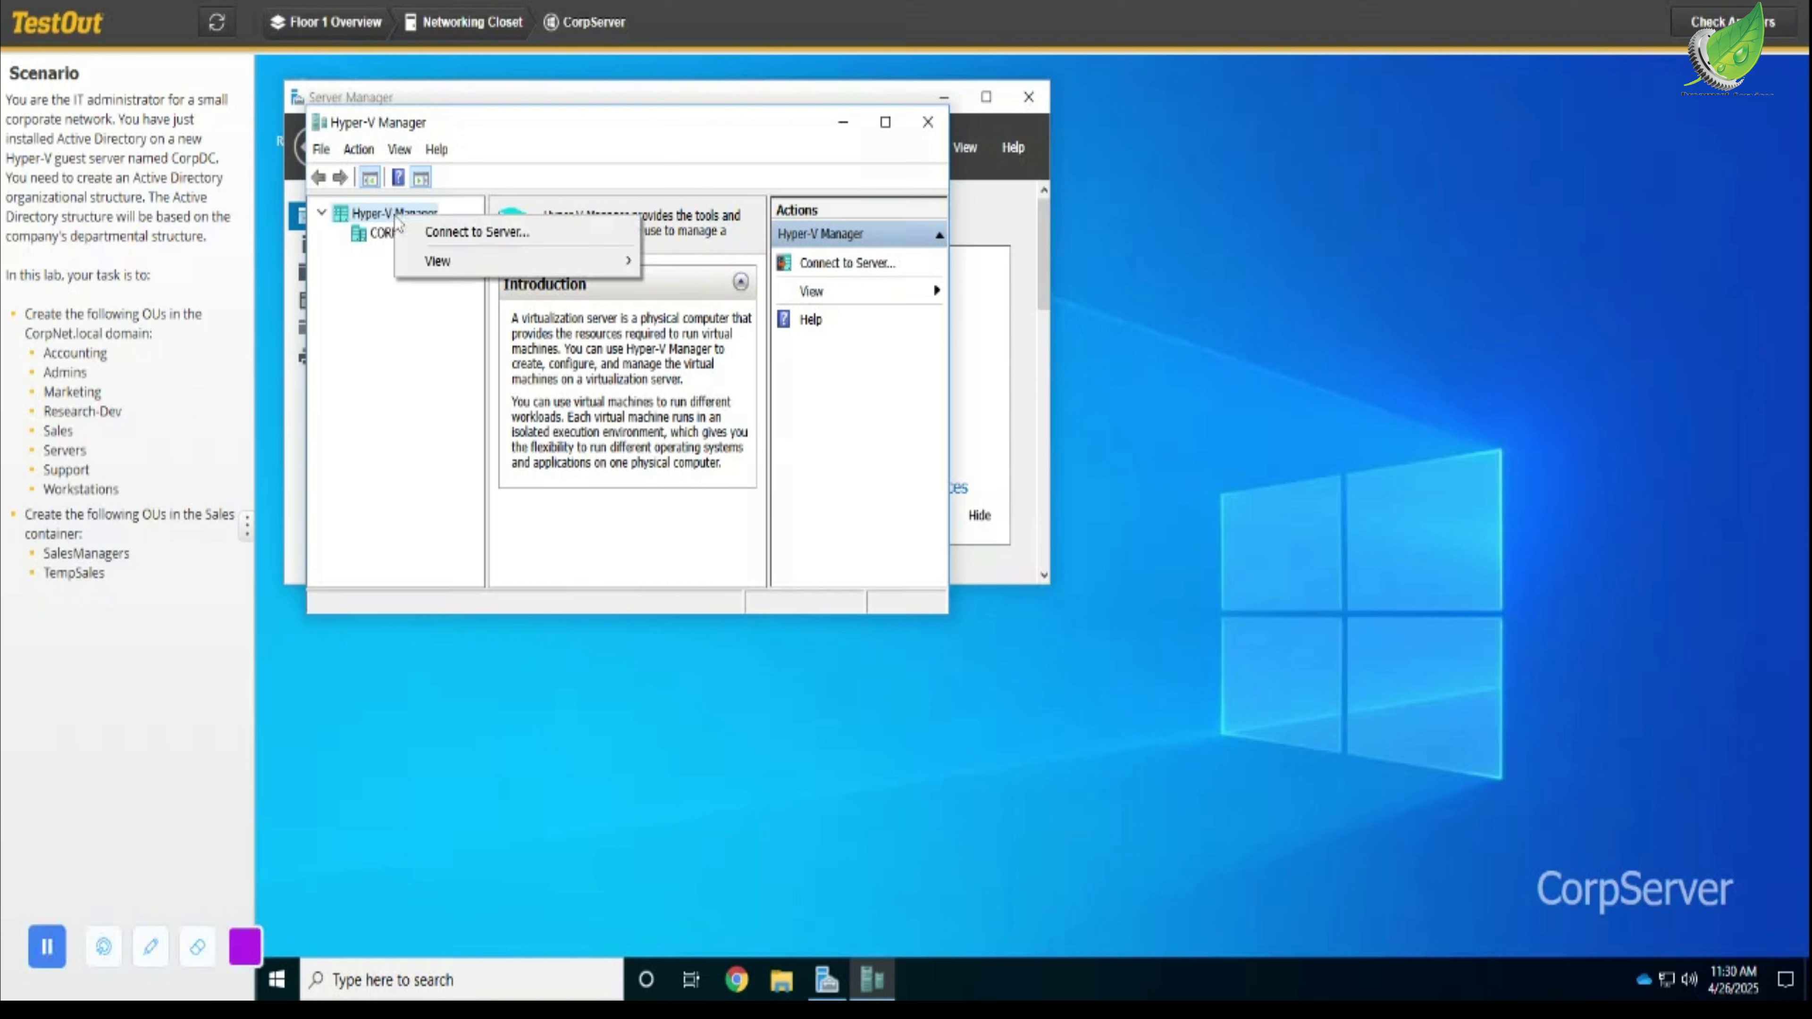
{"action": "left_click", "coordinate": [465, 237]}
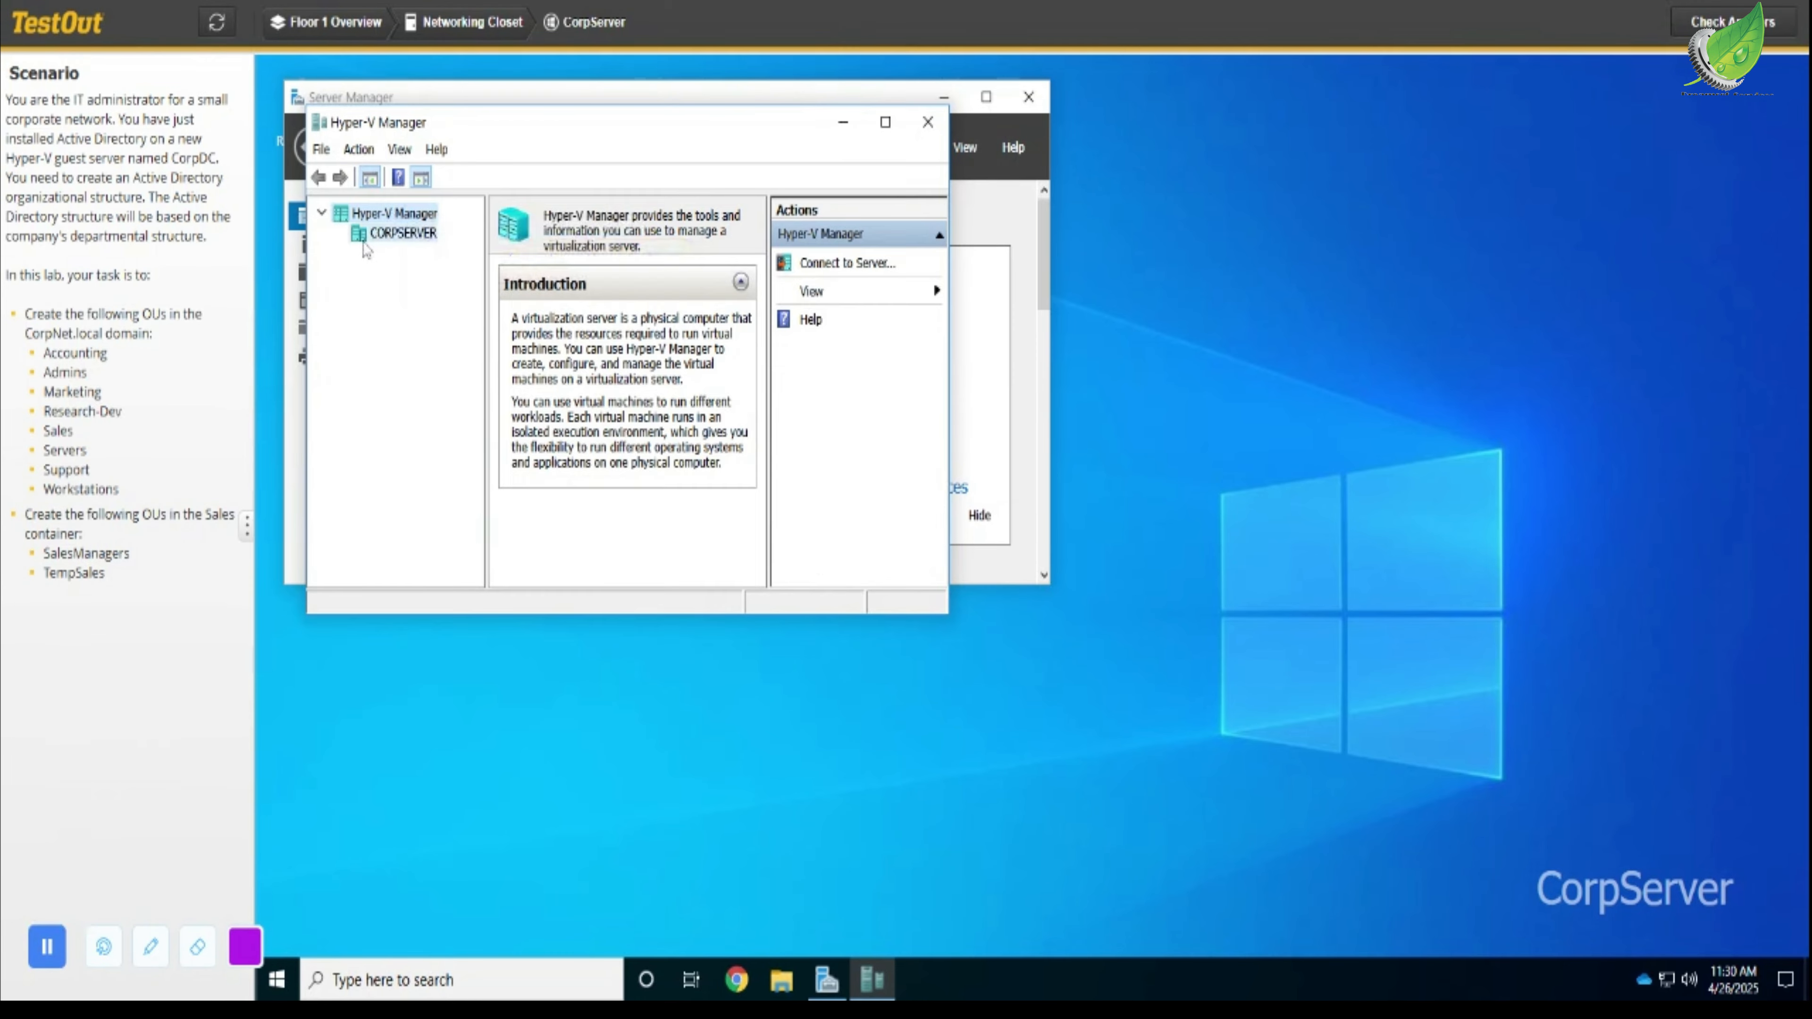
{"action": "left_click", "coordinate": [385, 233]}
{"action": "right_click", "coordinate": [364, 246]}
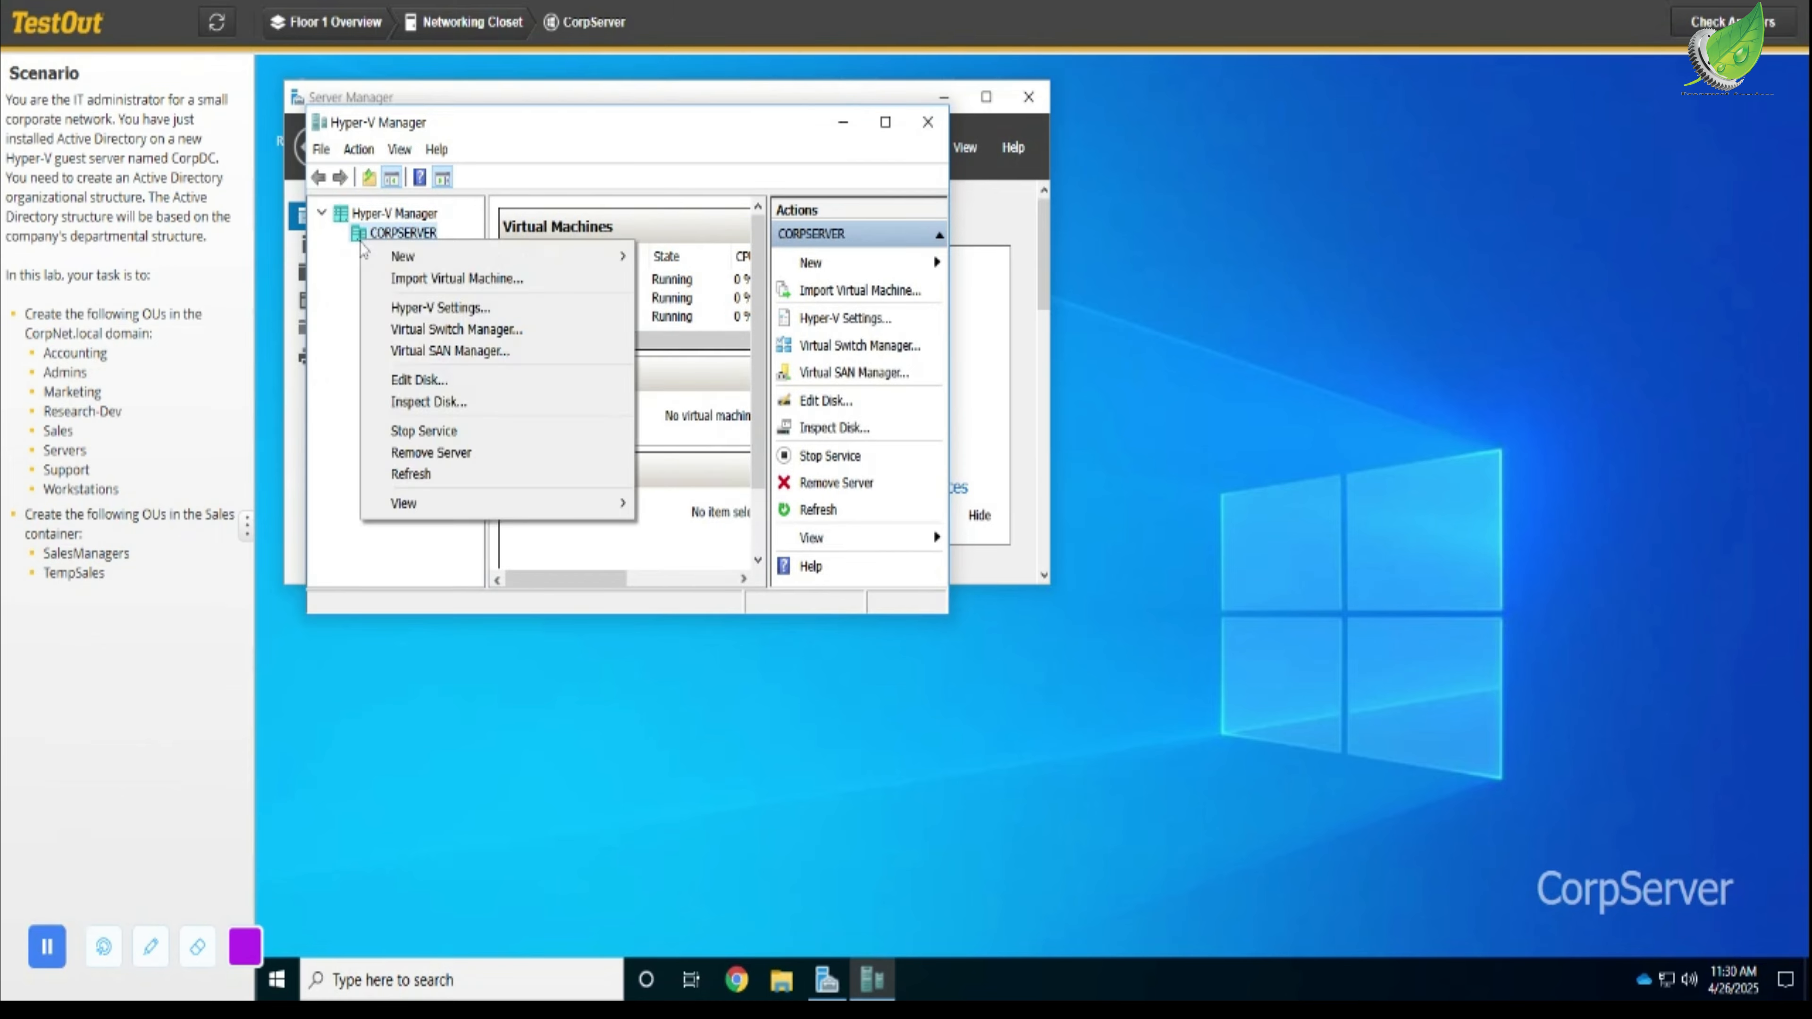
{"action": "left_click", "coordinate": [350, 299]}
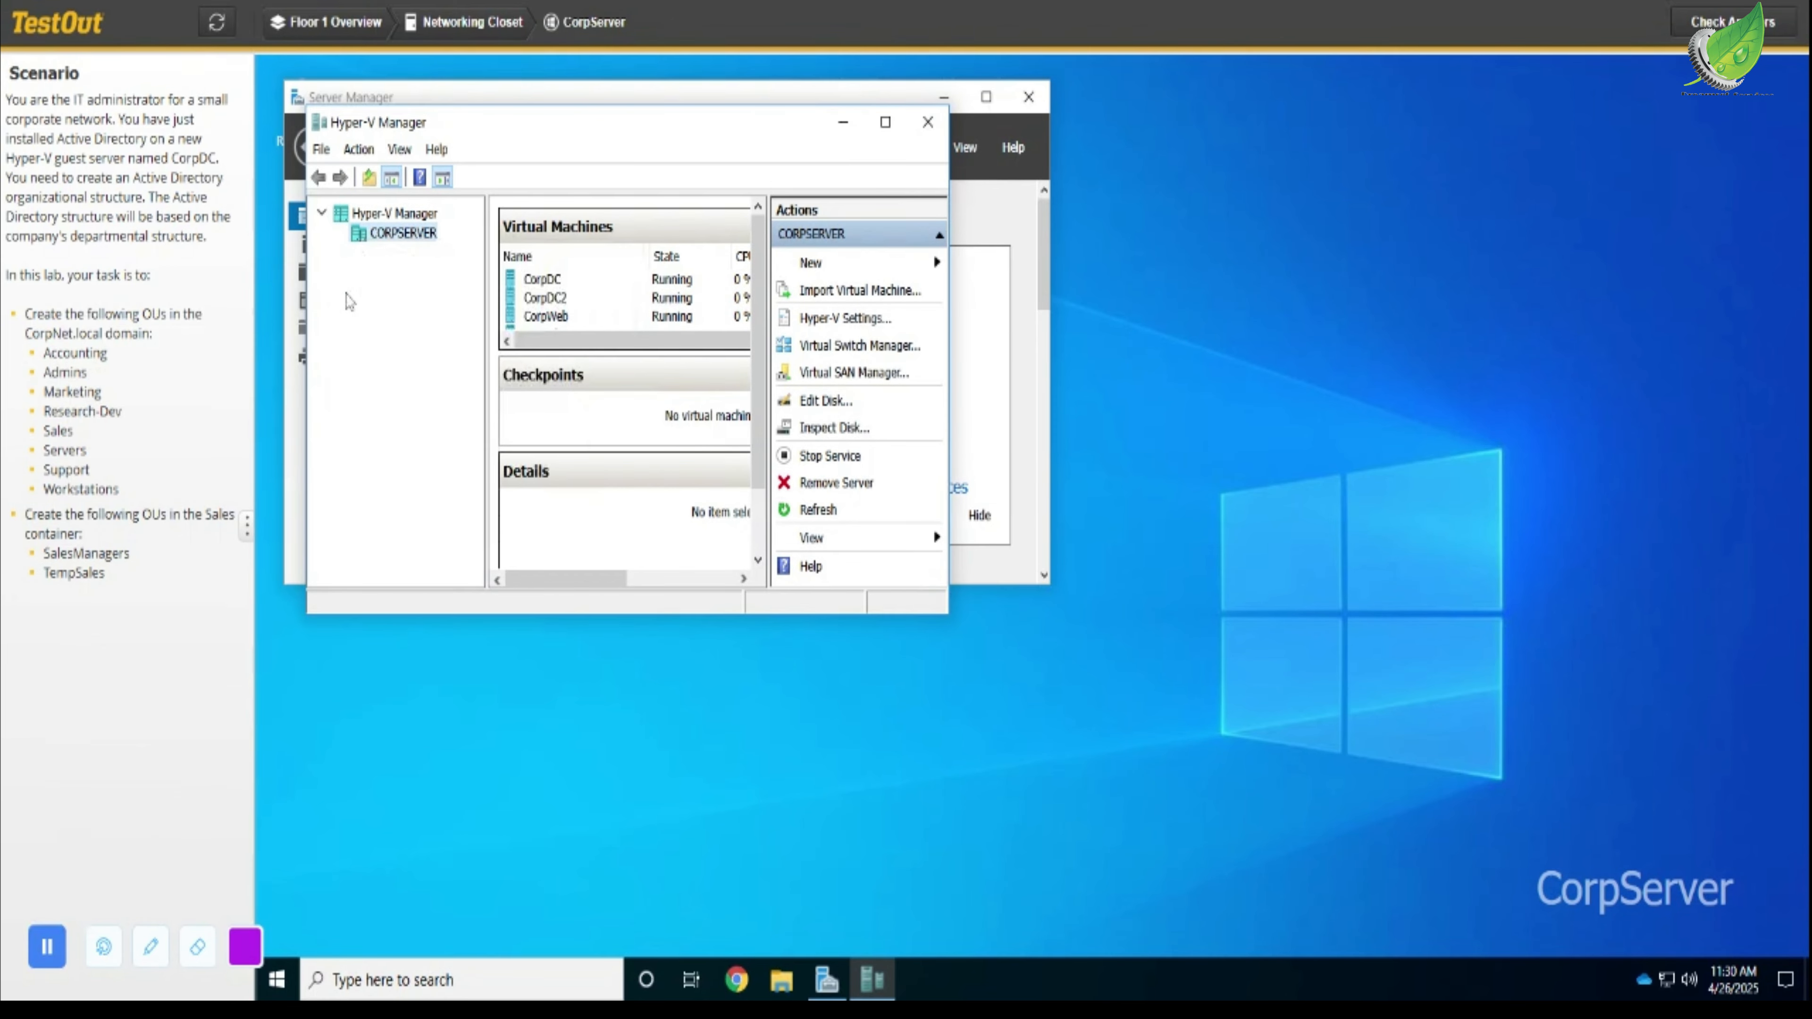
- Connect to the CorpDC virtual machine
{"action": "left_click", "coordinate": [581, 282]}
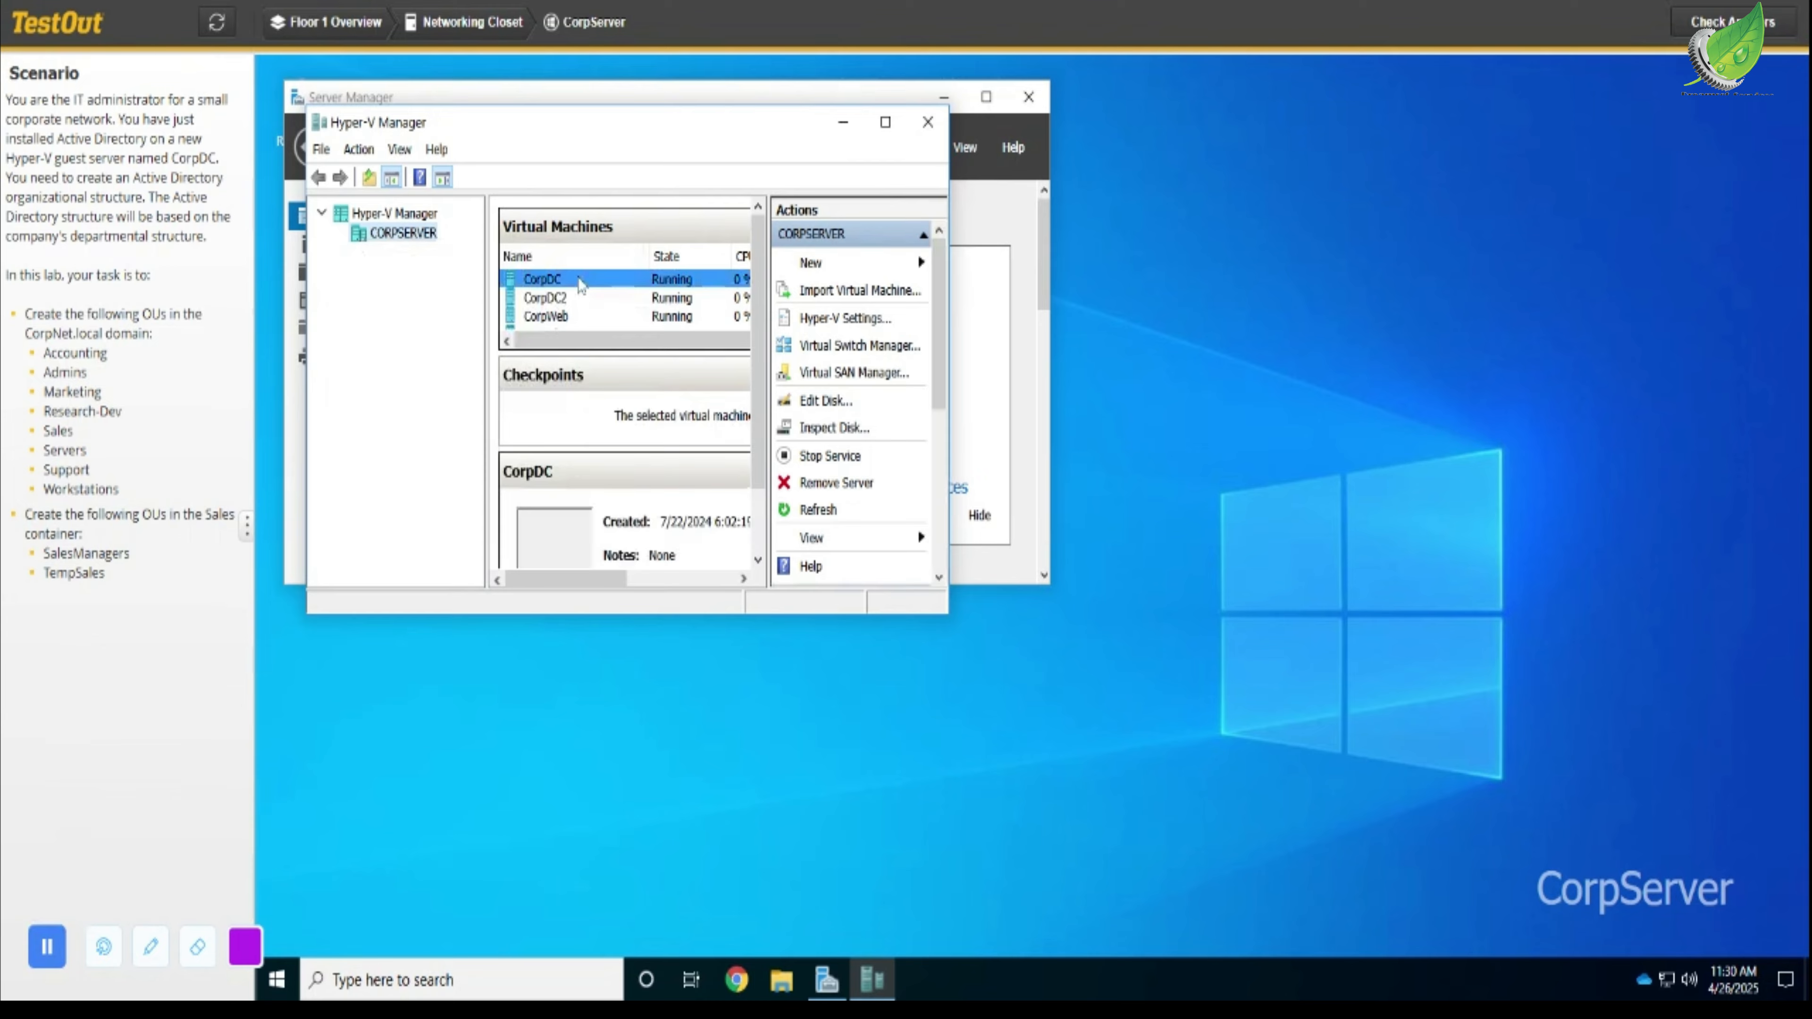
{"action": "right_click", "coordinate": [581, 284]}
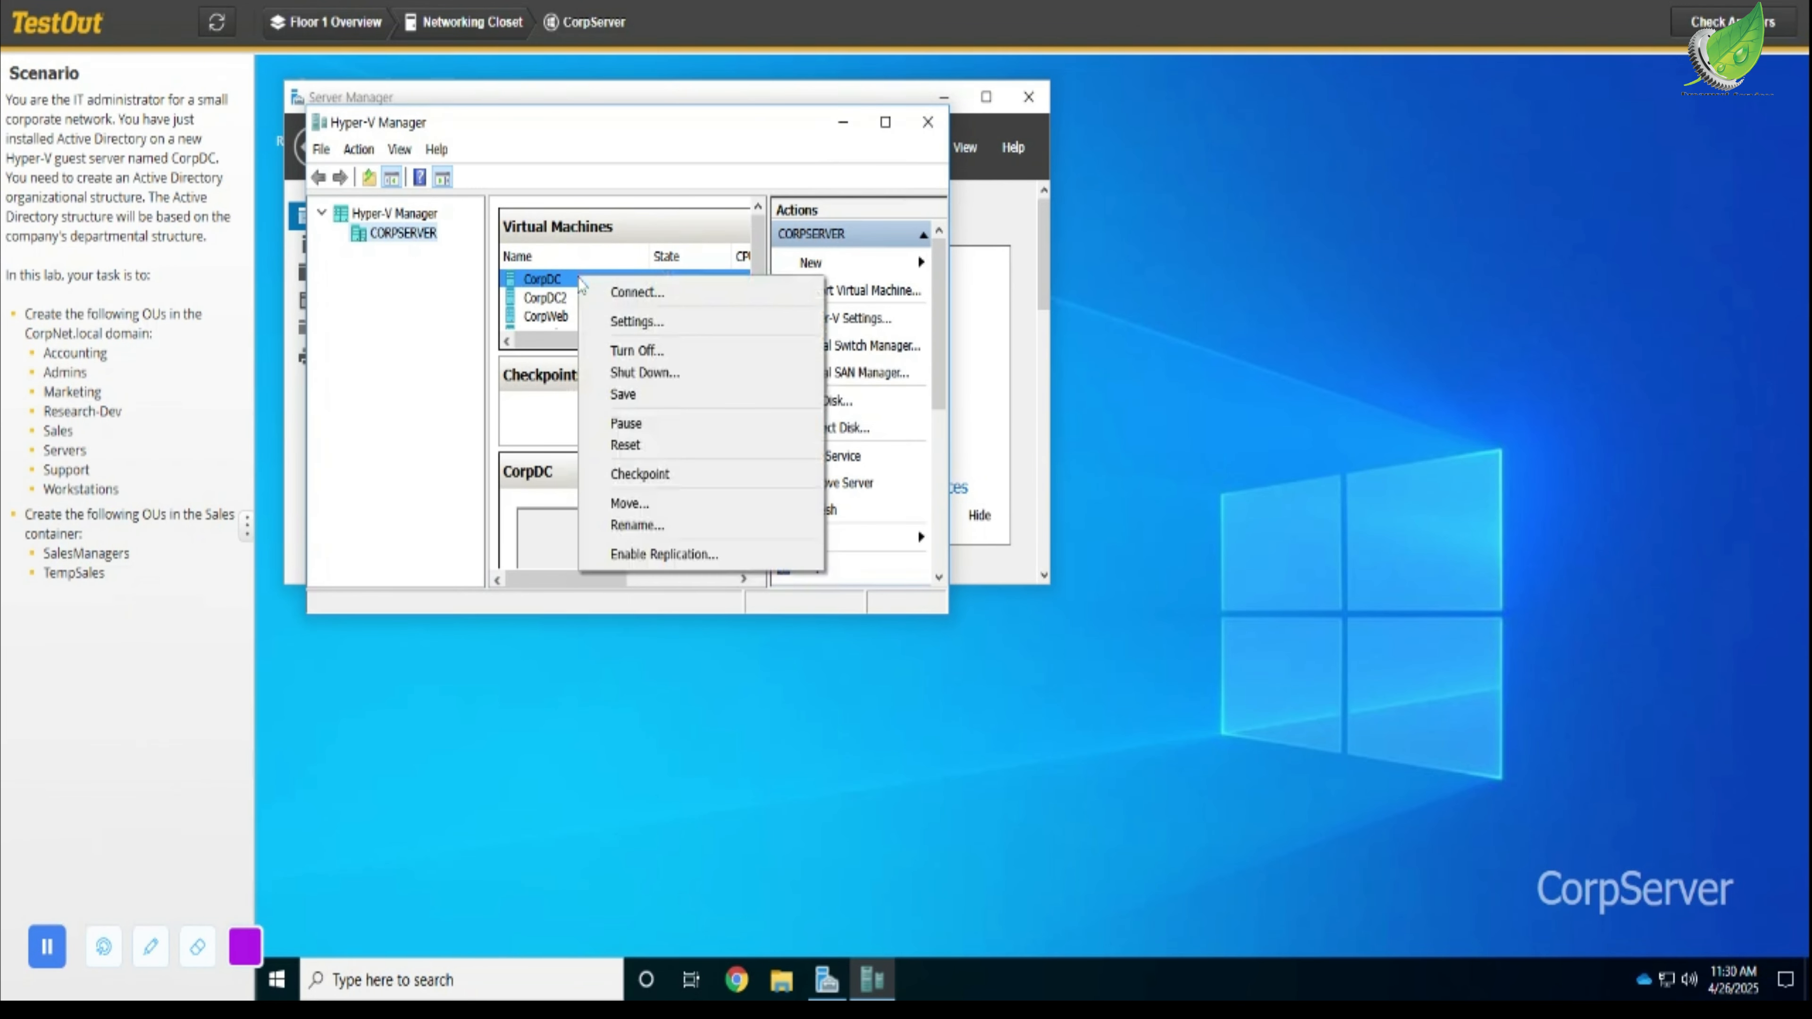
{"action": "left_click", "coordinate": [637, 293]}
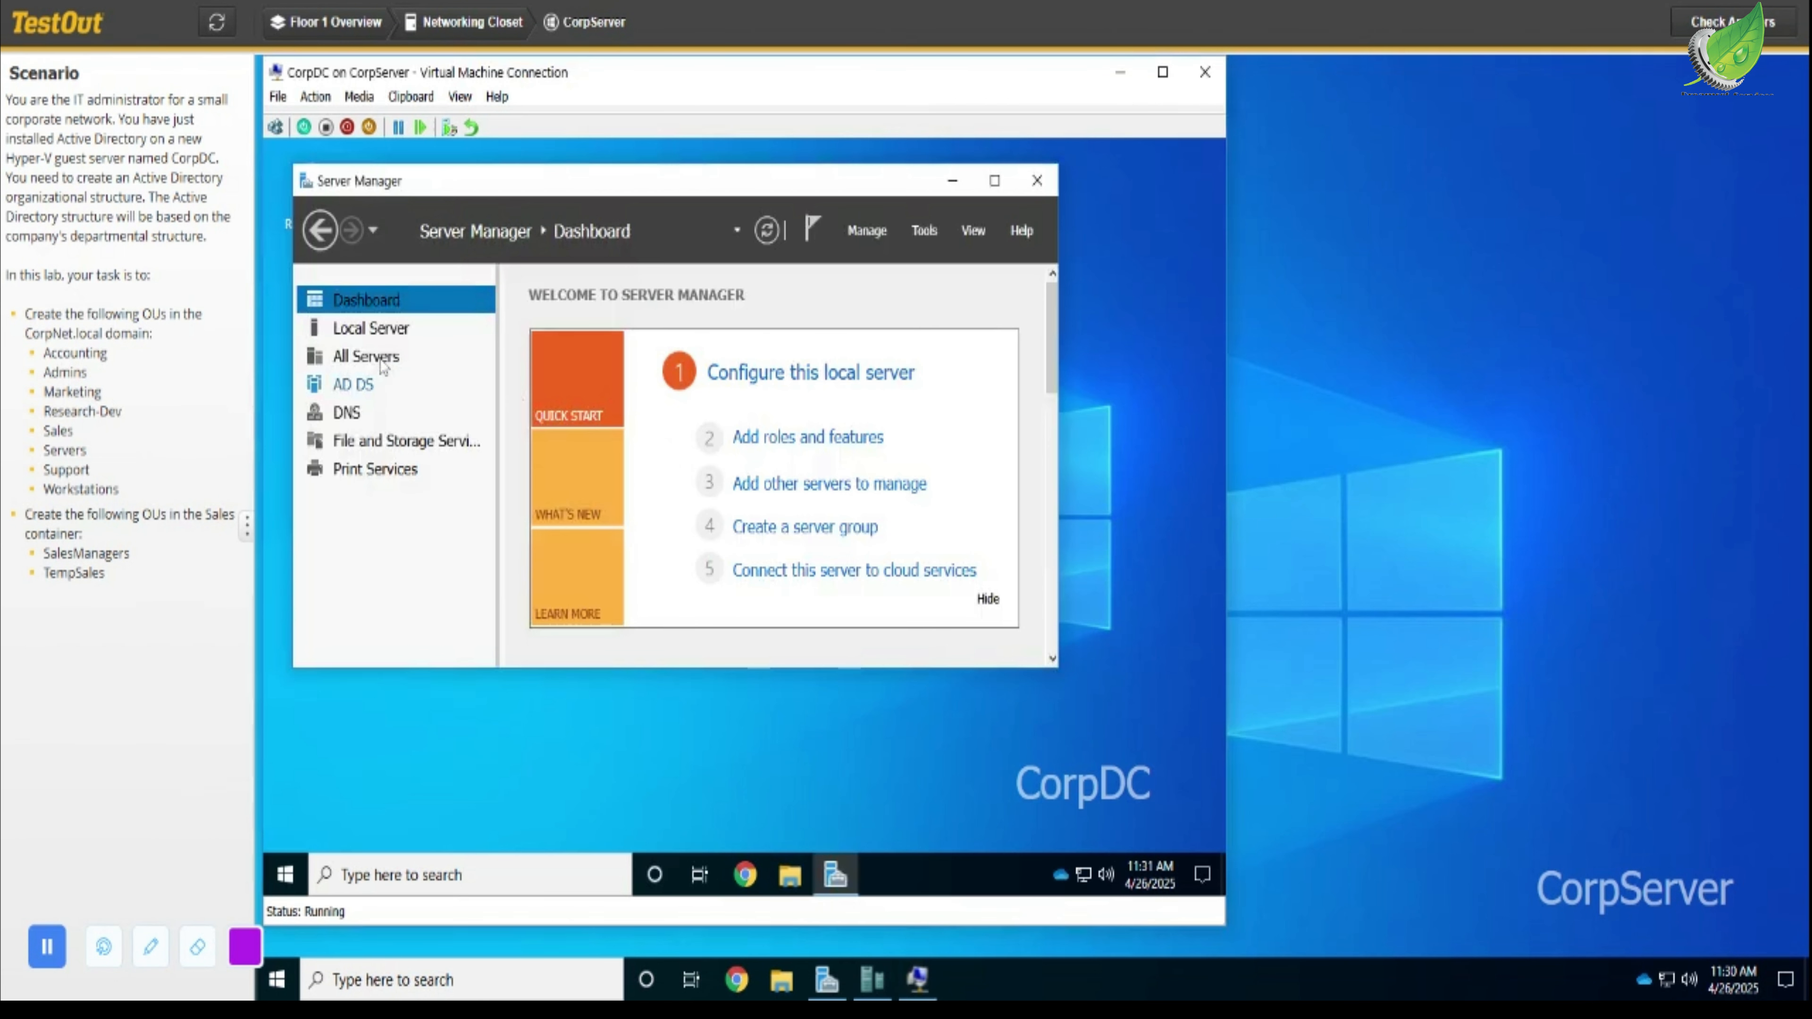
- Open Active Directory Users and Computers from Server Manager's local server view on CorpDC
{"action": "left_click", "coordinate": [399, 337]}
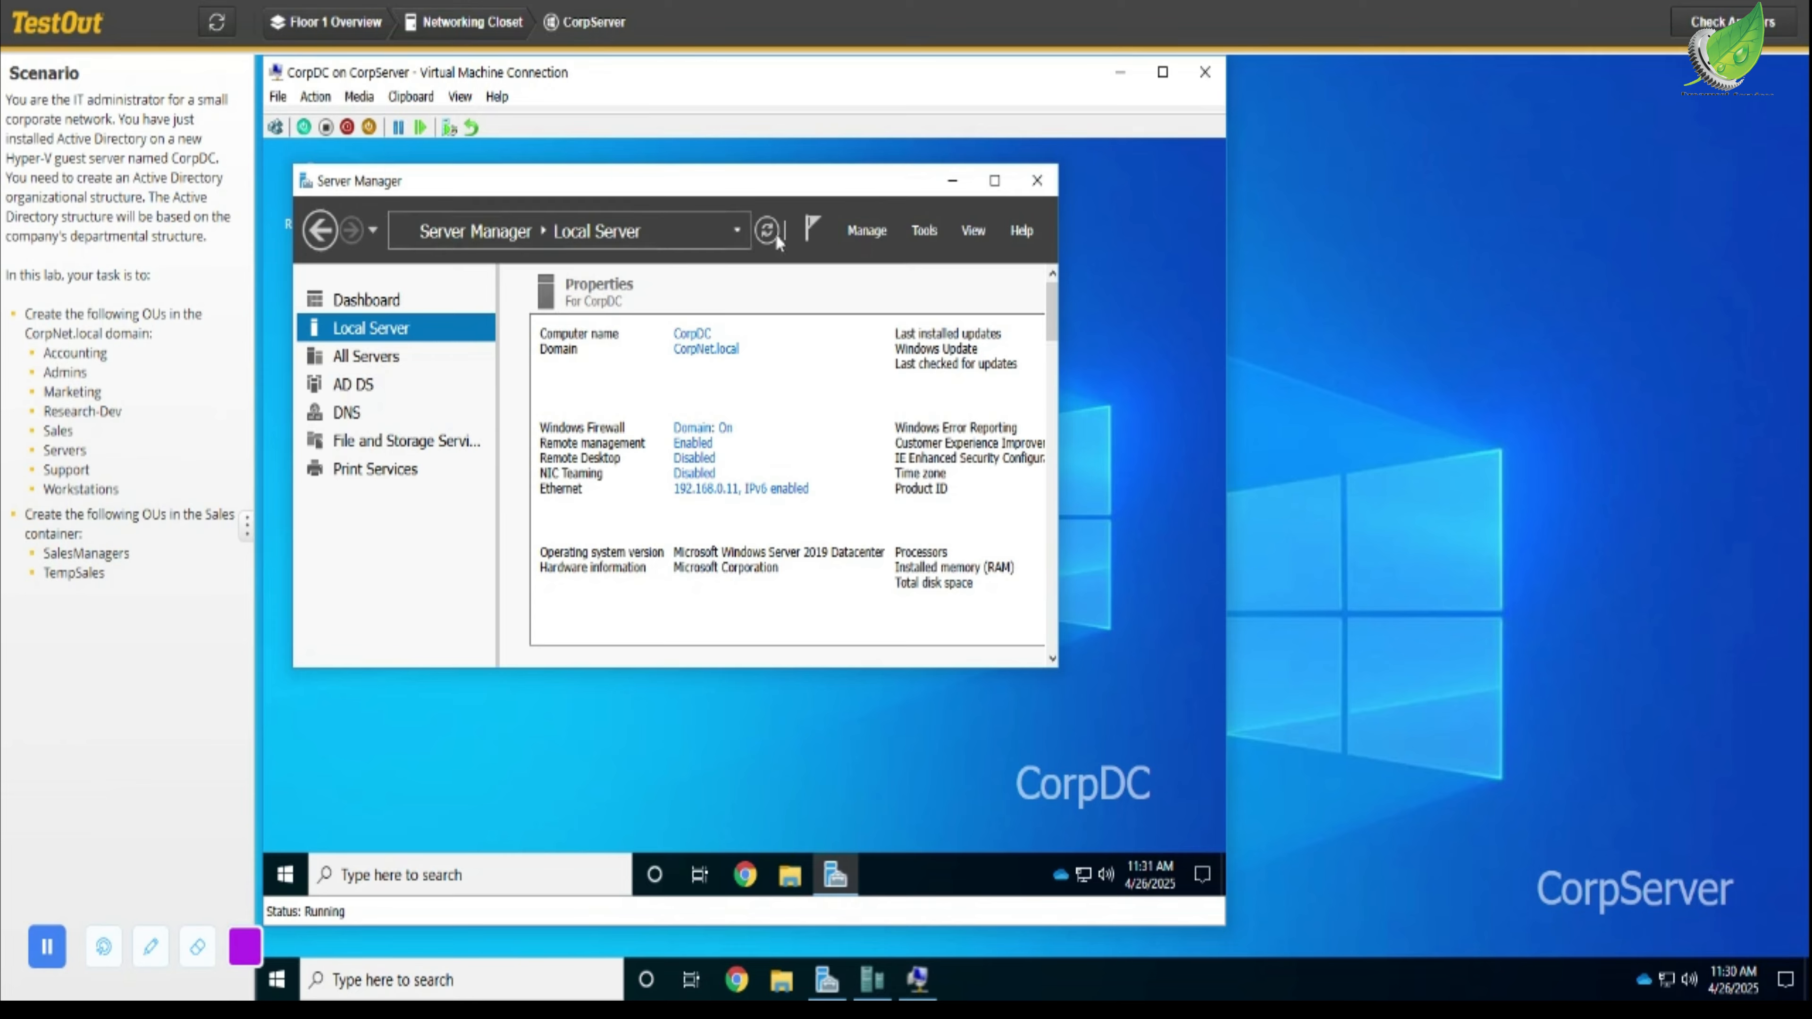
{"action": "left_click", "coordinate": [927, 235]}
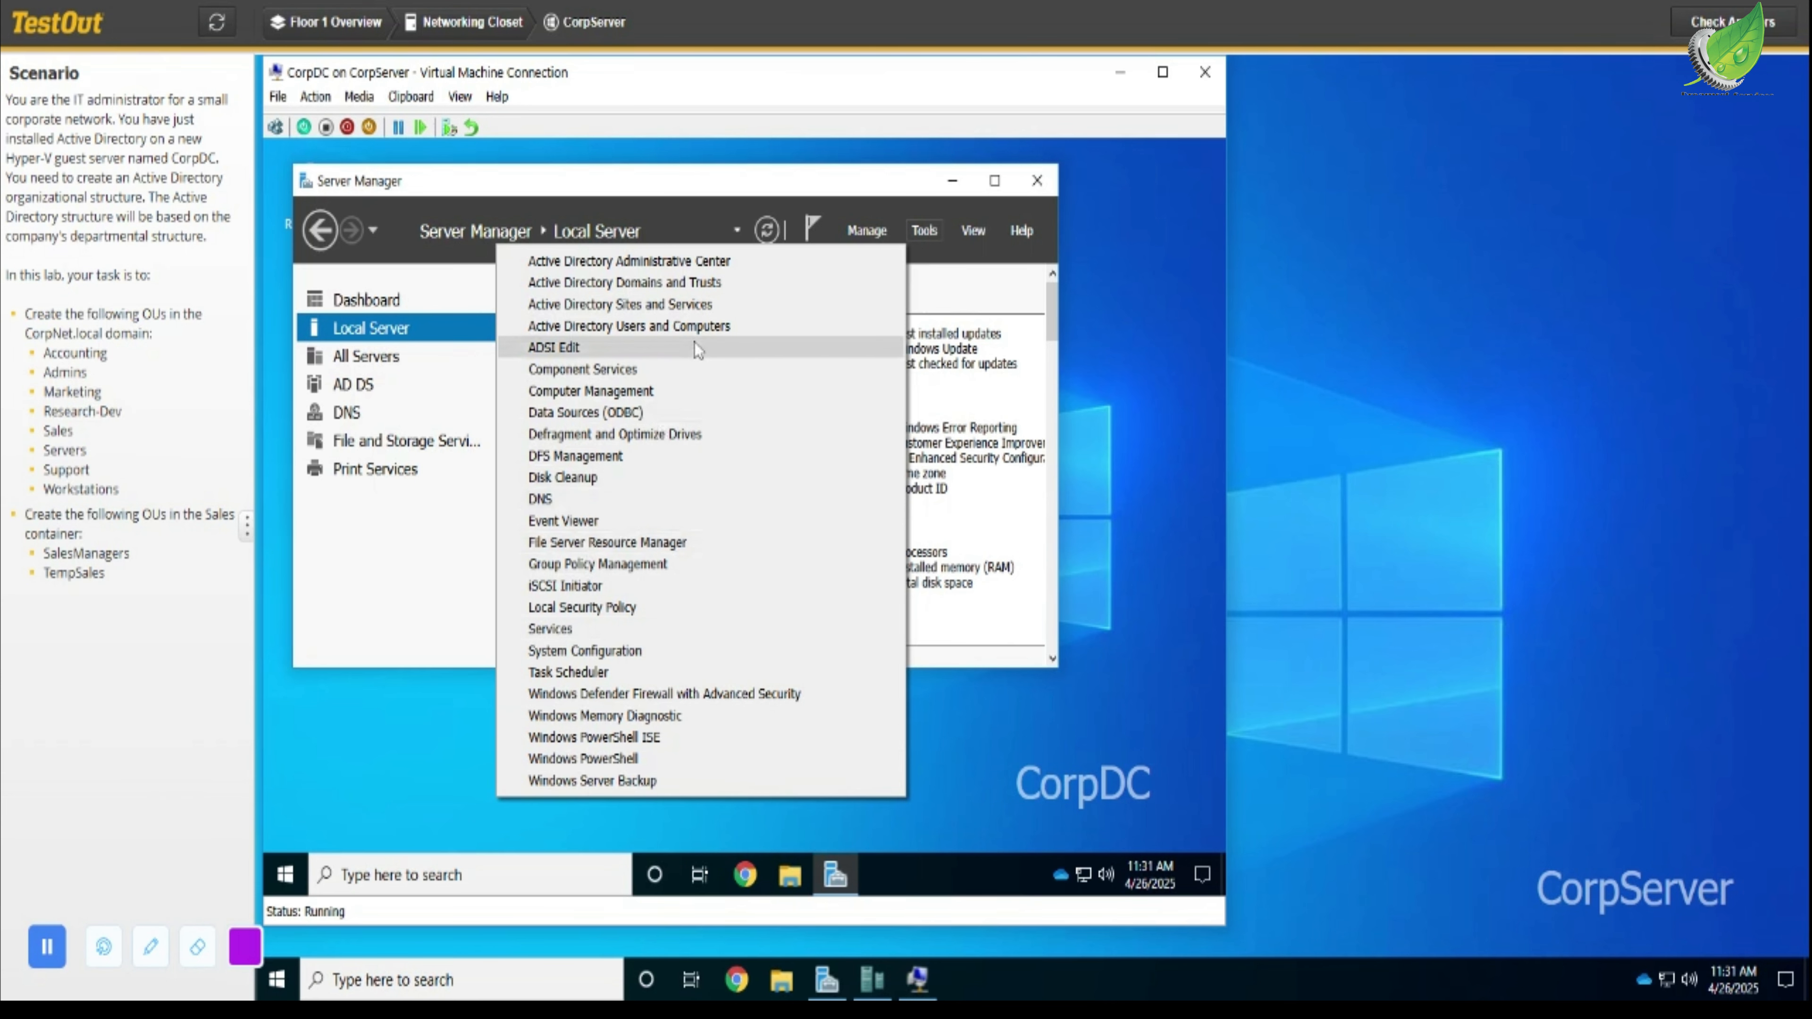
{"action": "left_click", "coordinate": [711, 328]}
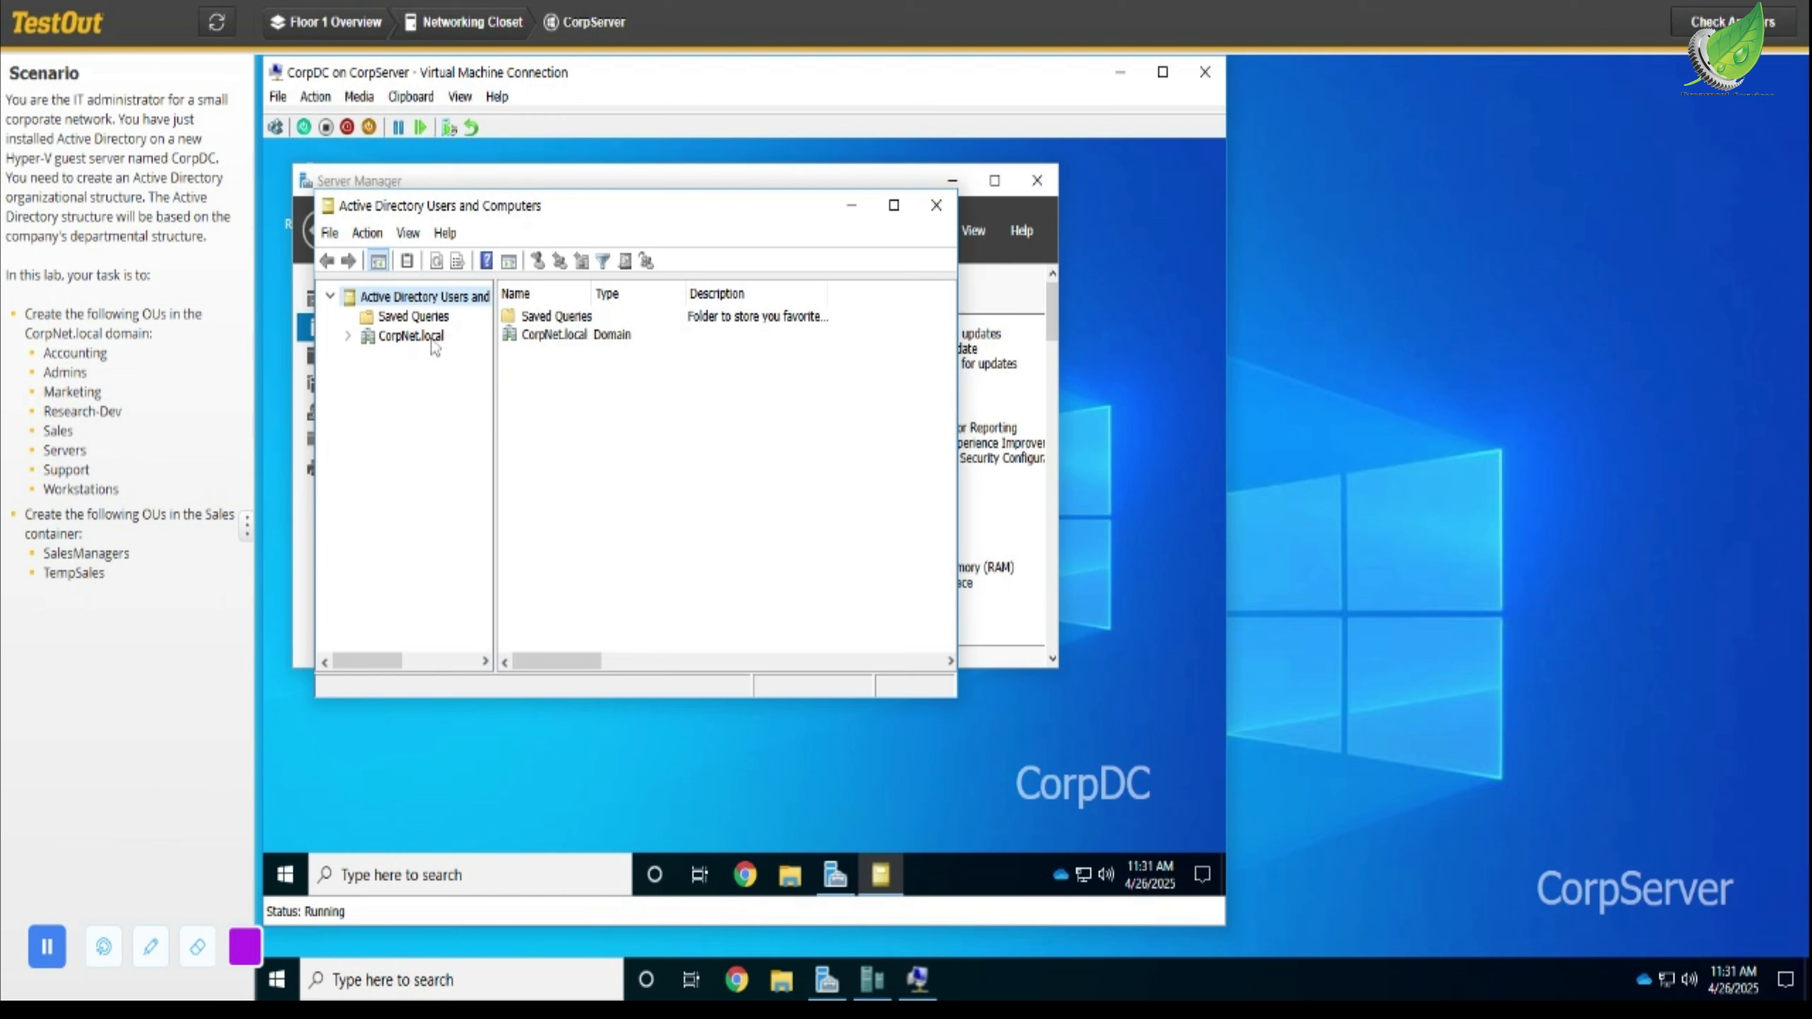
- Create a new organizational unit named Accounting in the CorpNet.local domain
{"action": "left_click", "coordinate": [443, 337]}
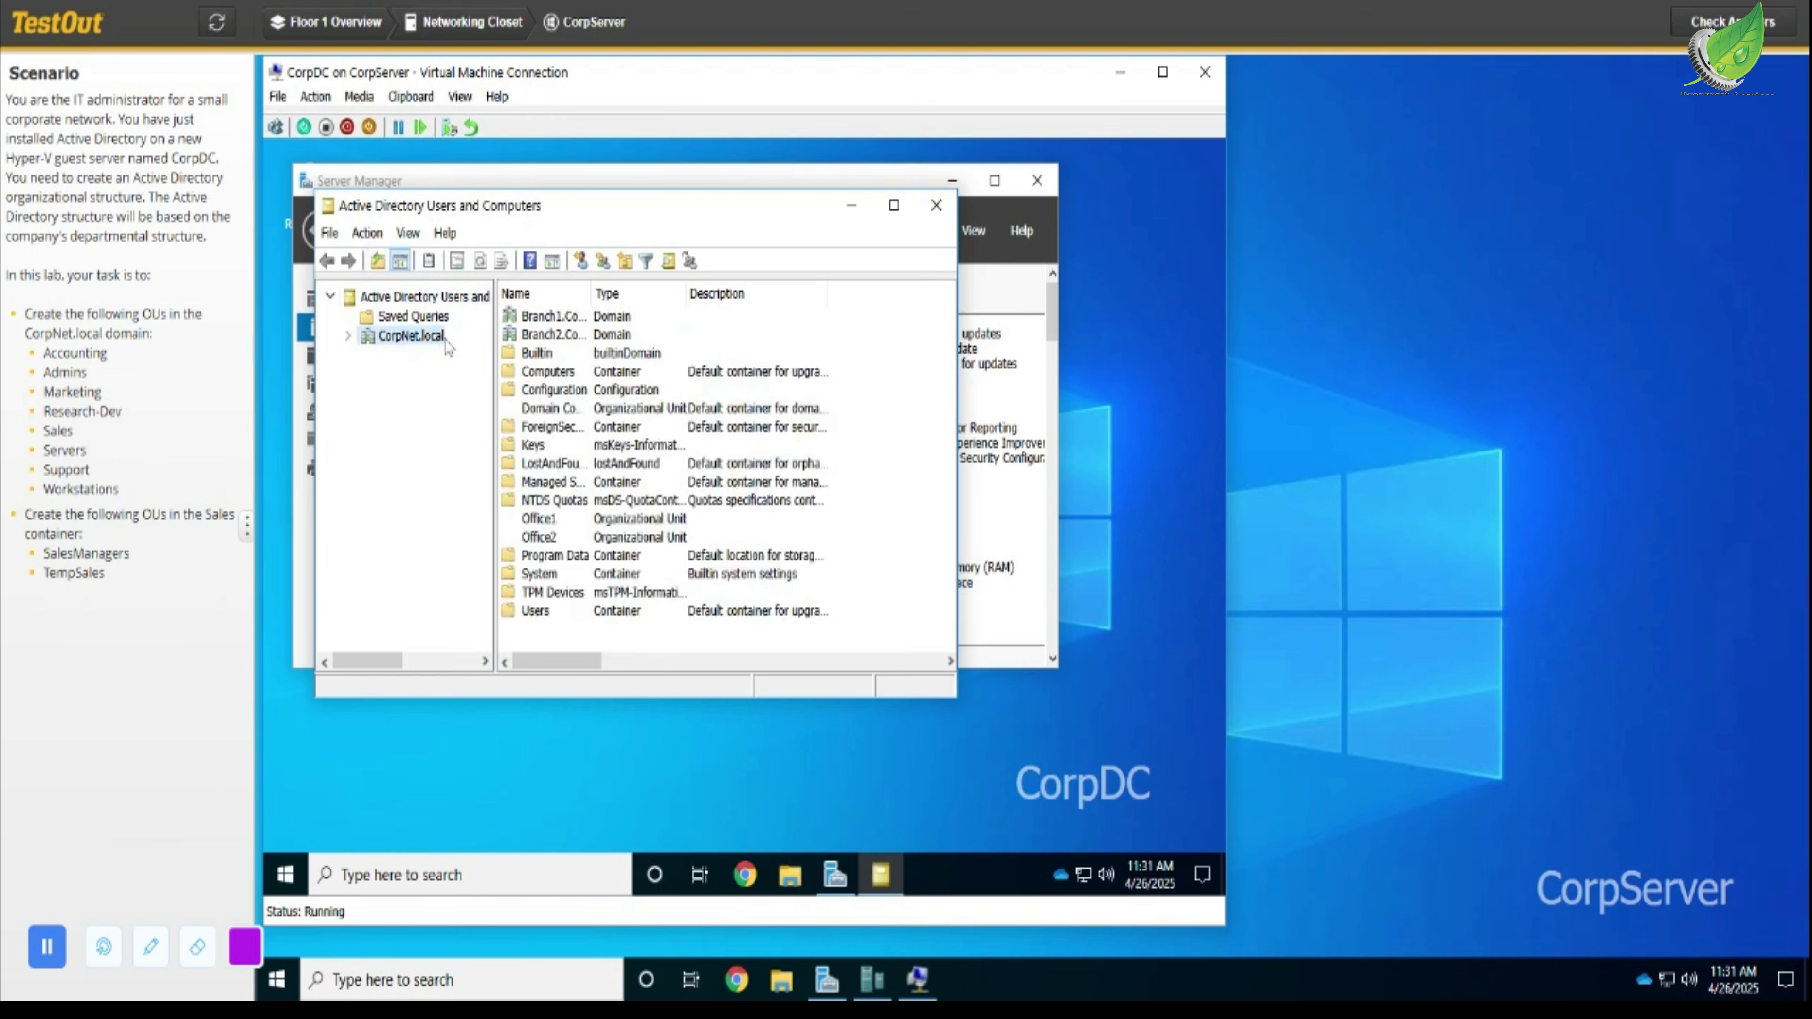
{"action": "right_click", "coordinate": [444, 337]}
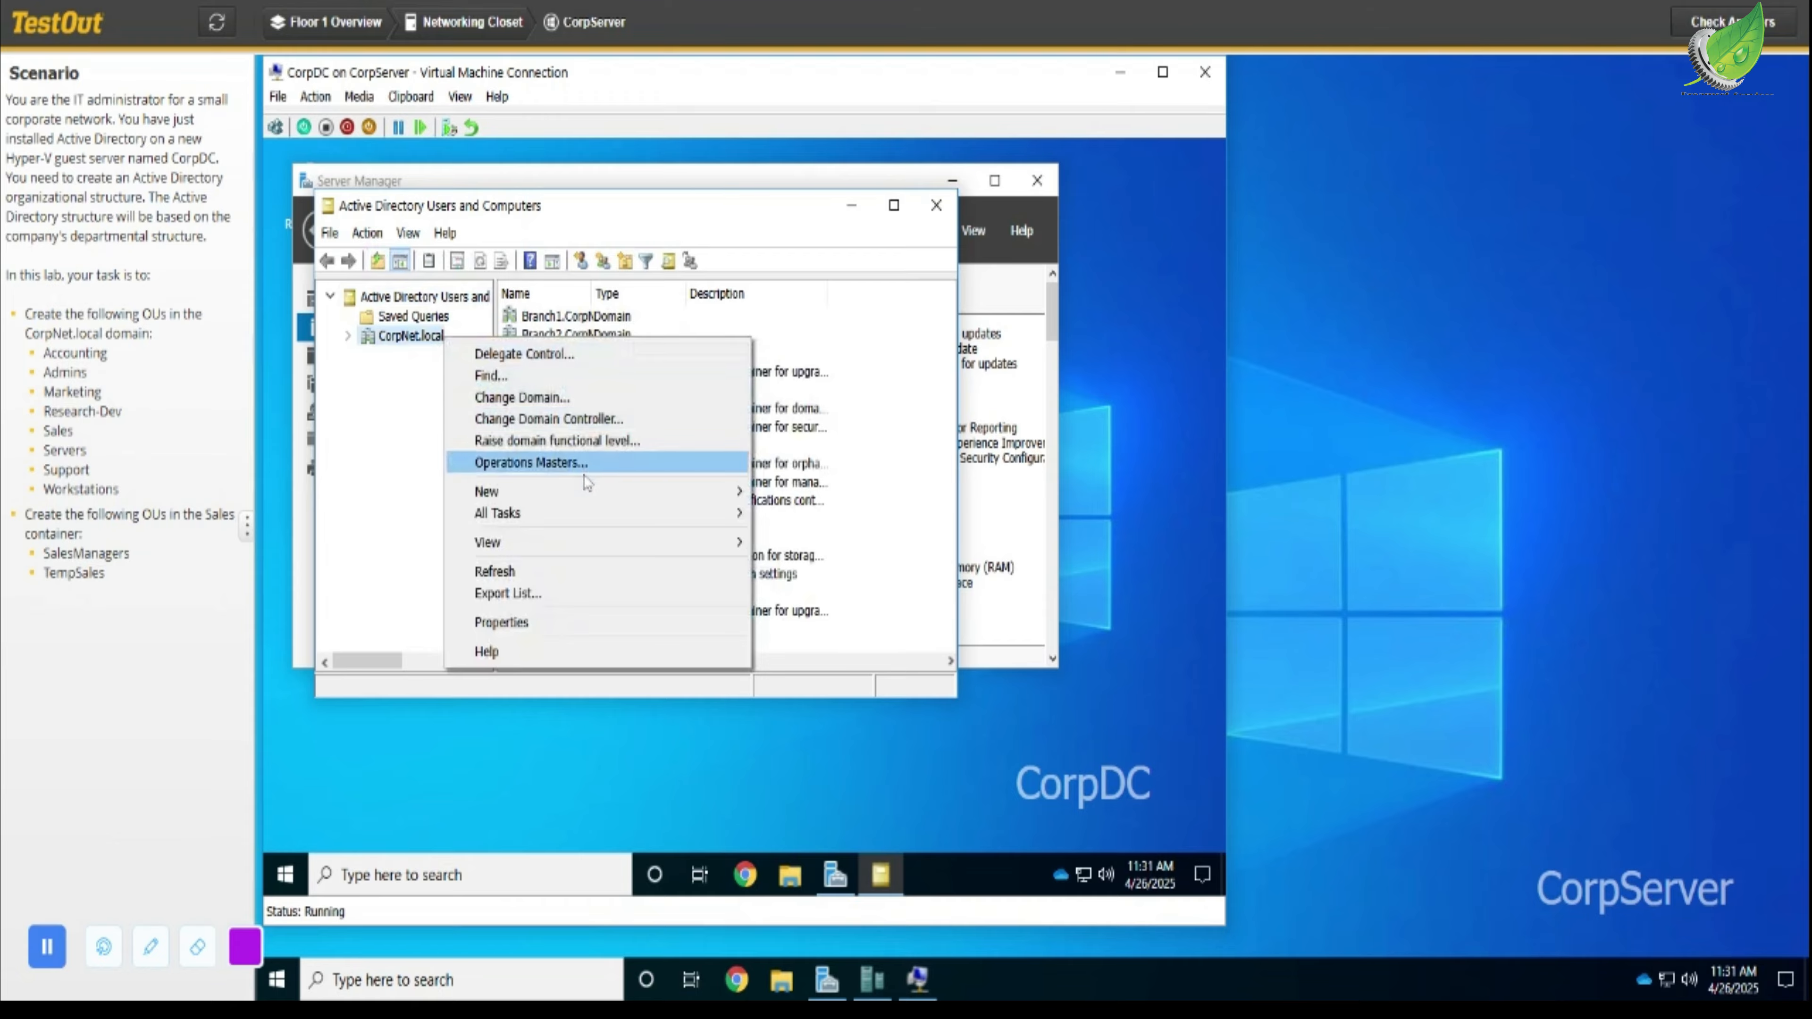
{"action": "mouse_move", "coordinate": [584, 501]}
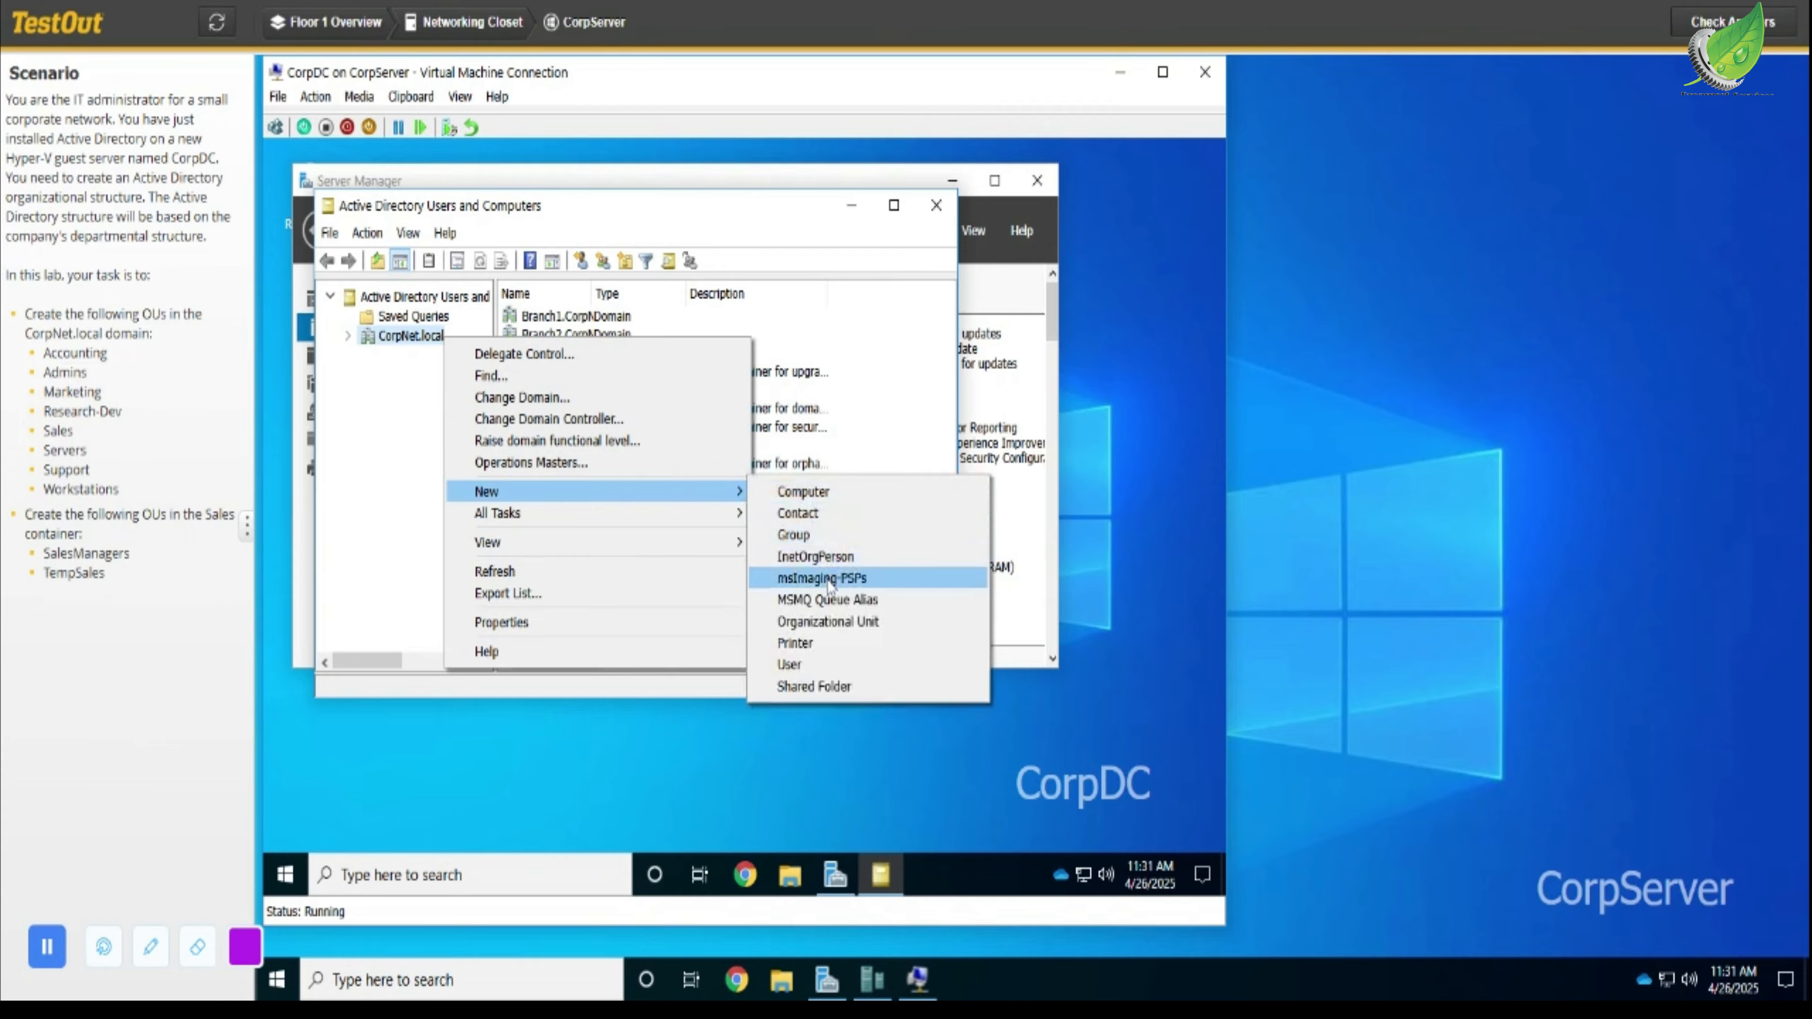
{"action": "left_click", "coordinate": [830, 622]}
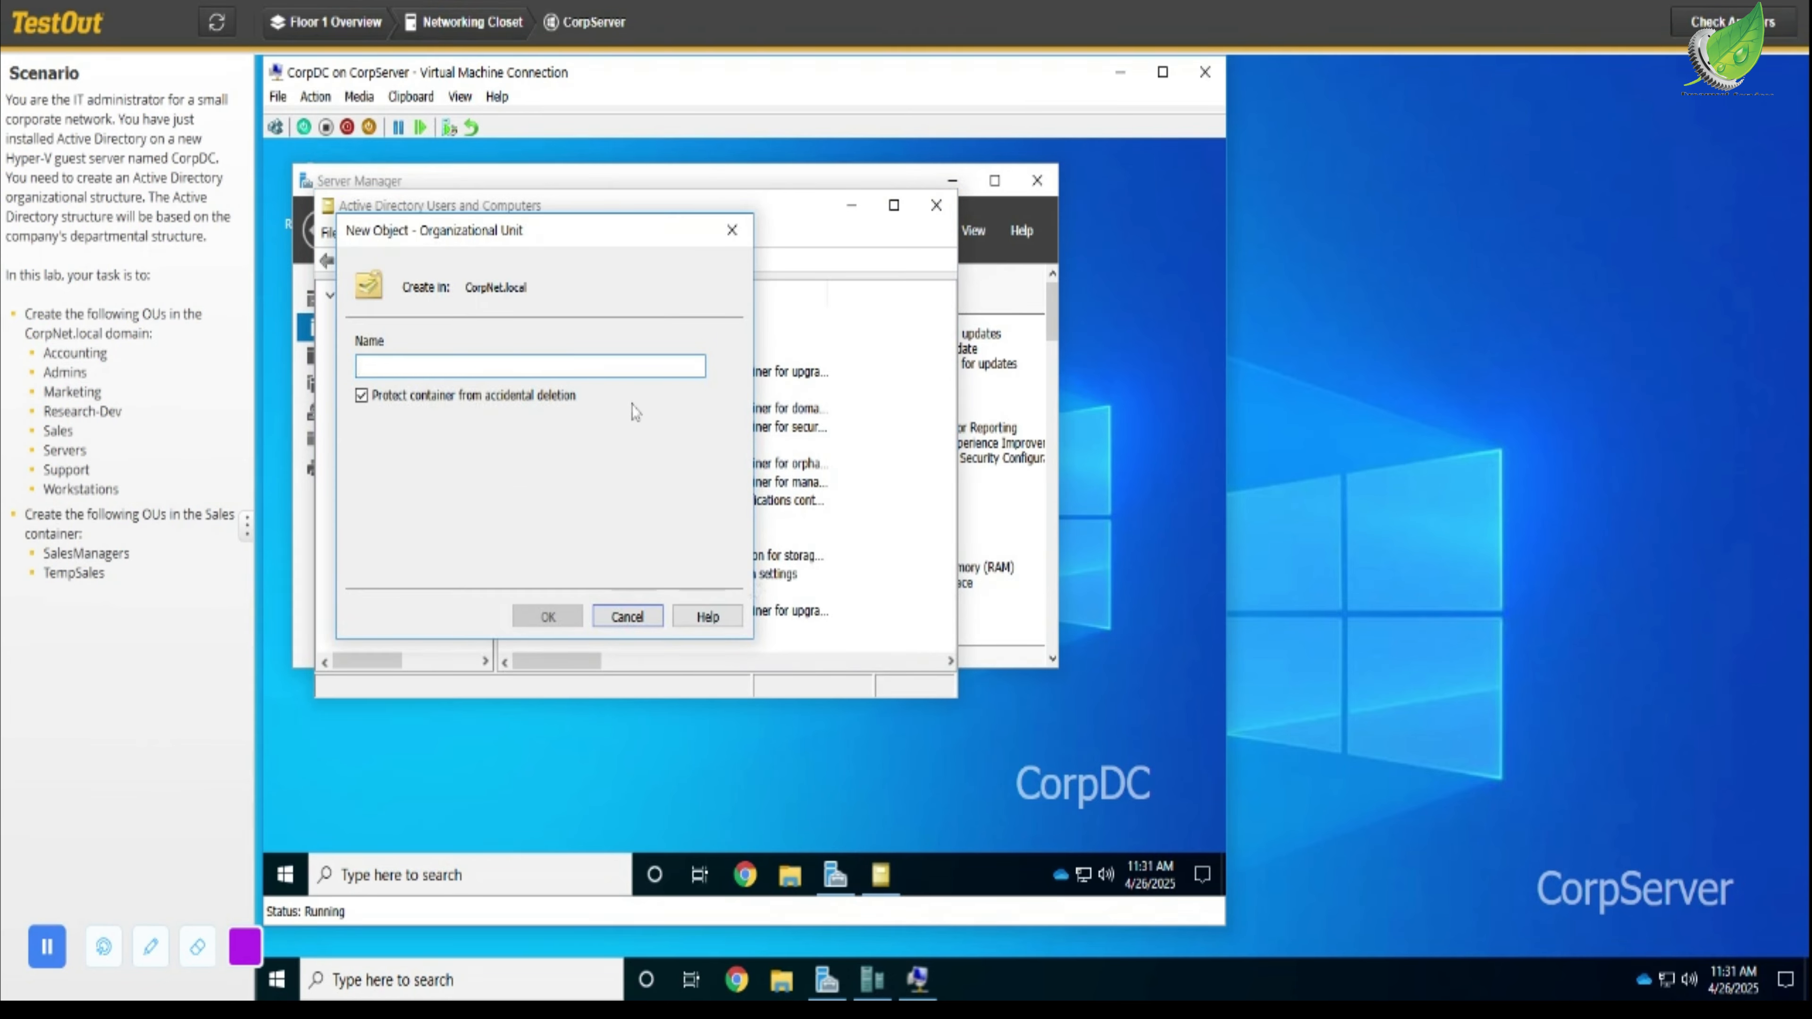
{"action": "type", "text": "Acc"}
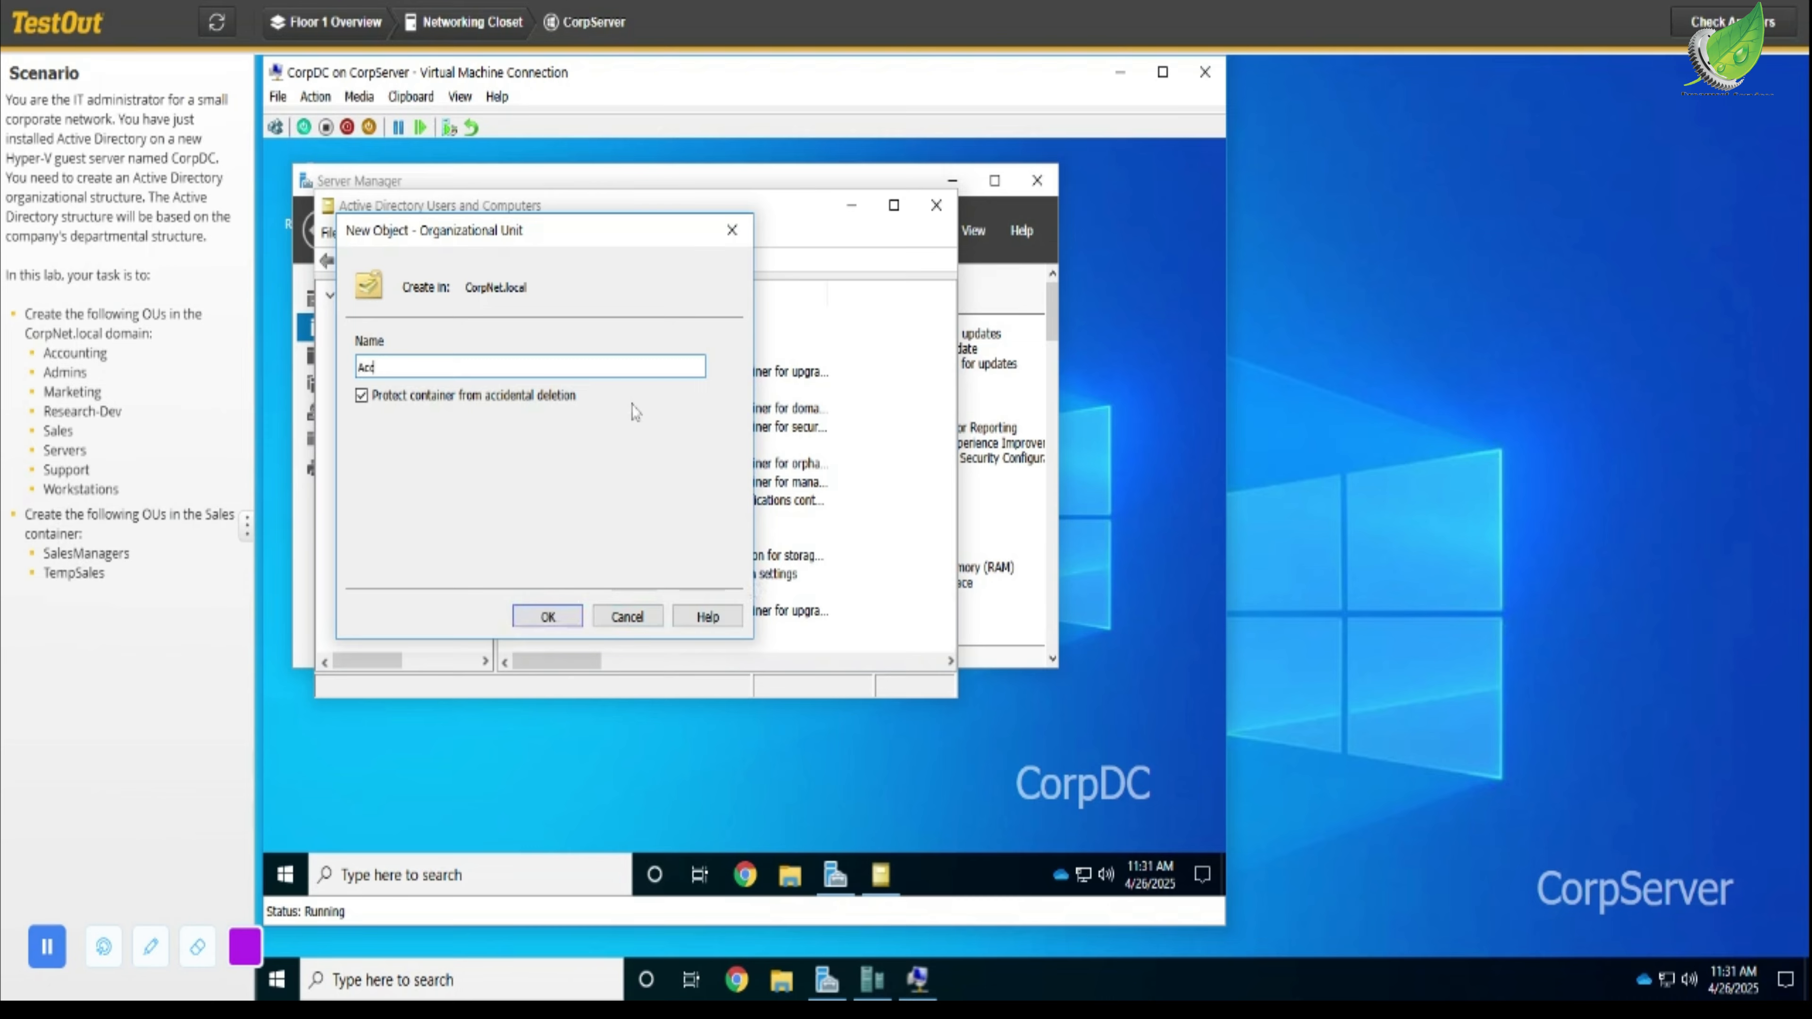
{"action": "type", "text": "ounting"}
{"action": "left_click", "coordinate": [560, 621]}
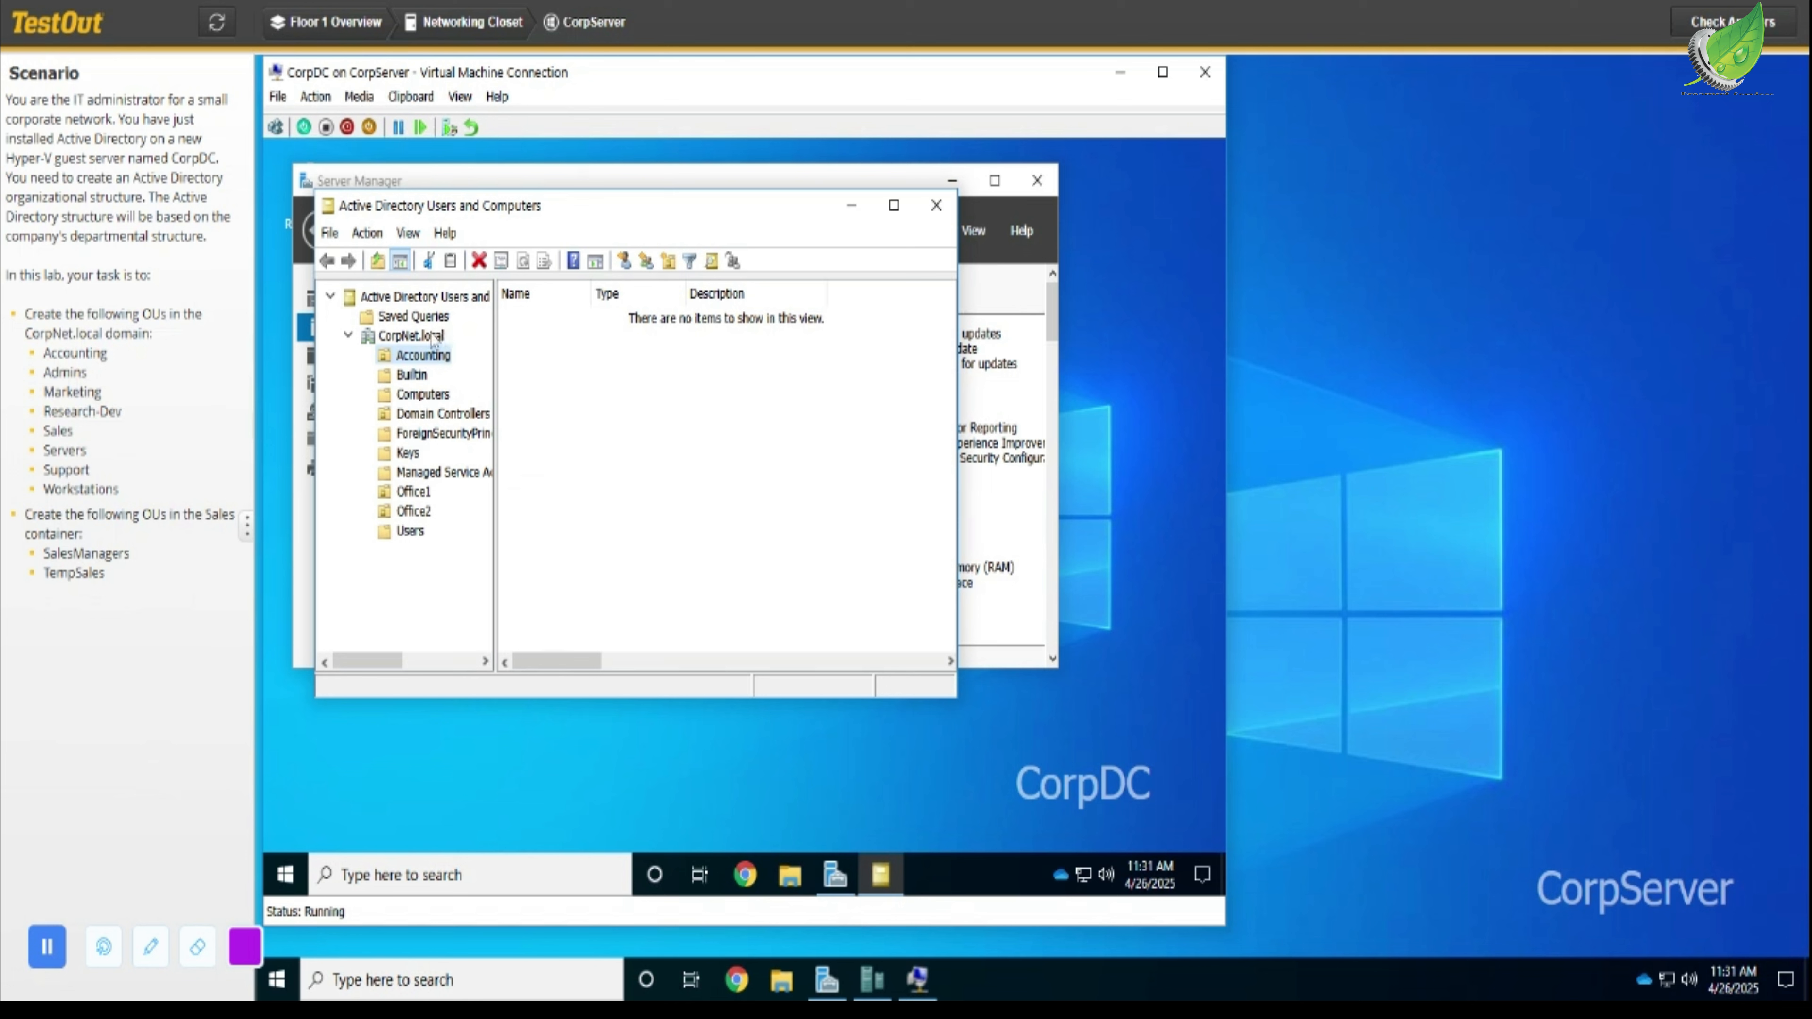
- Create a new organizational unit named Admins in the CorpNet.local domain
{"action": "right_click", "coordinate": [410, 336]}
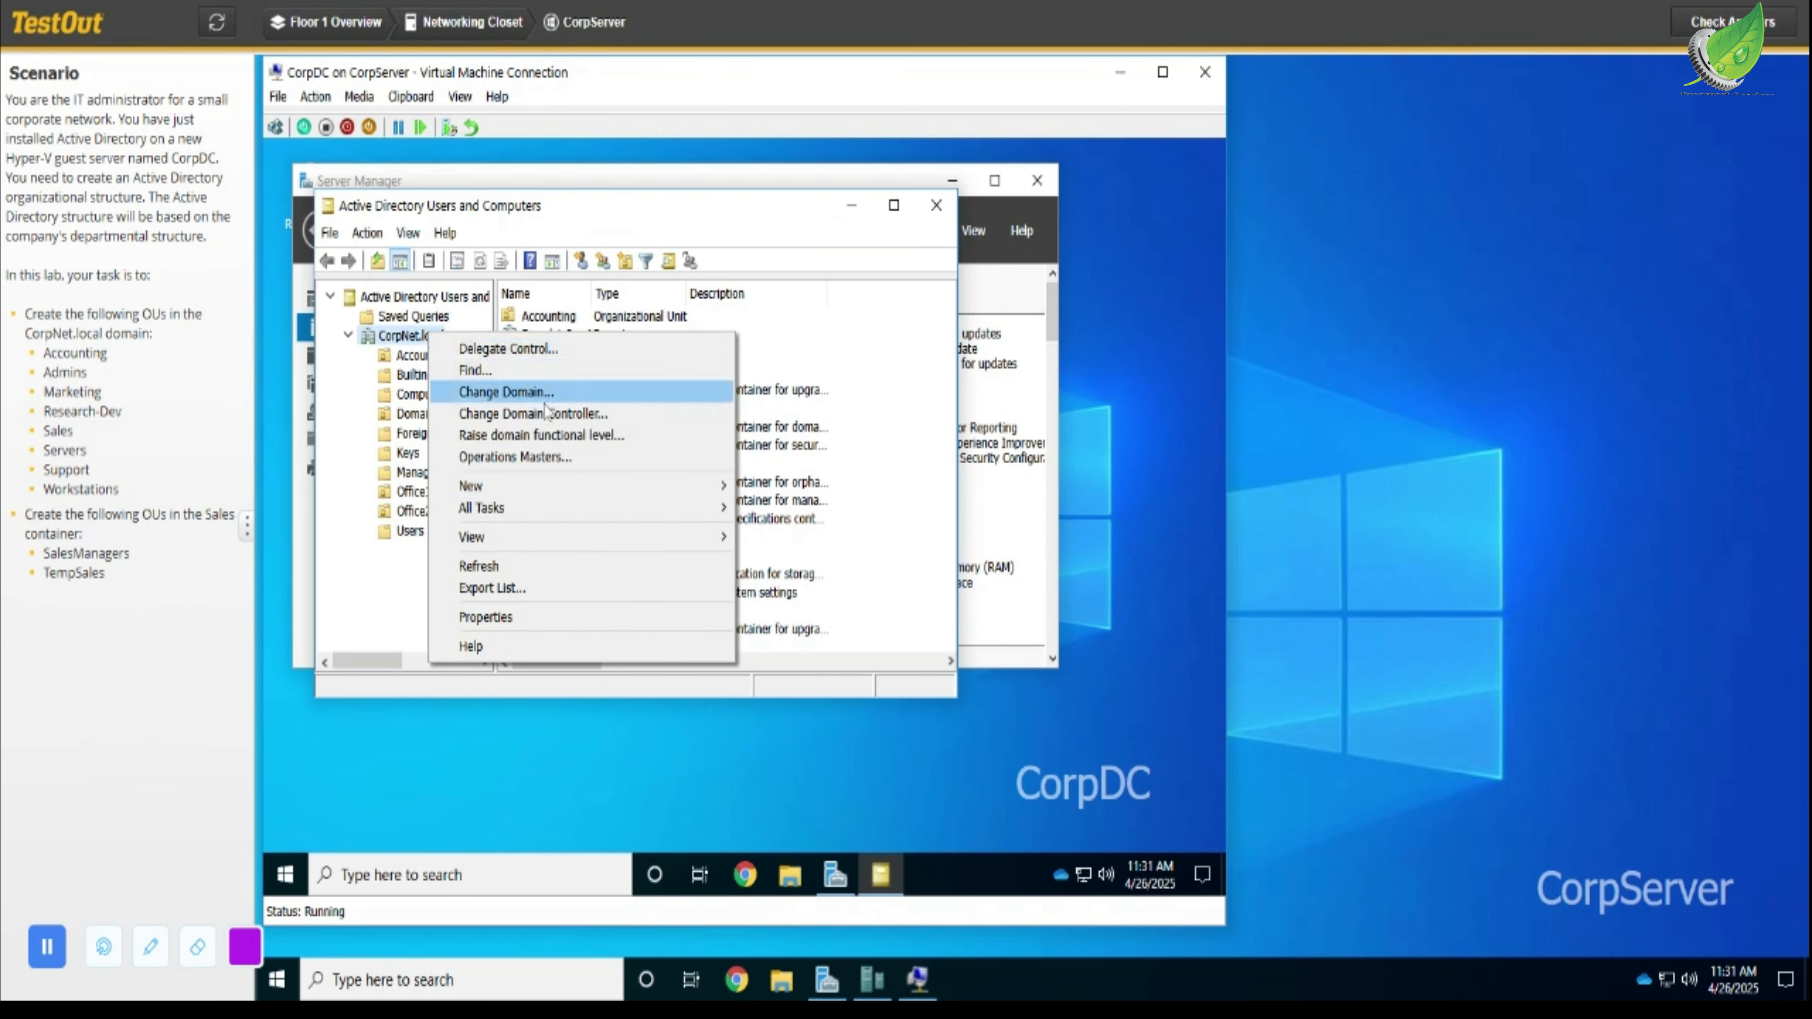
{"action": "mouse_move", "coordinate": [677, 498]}
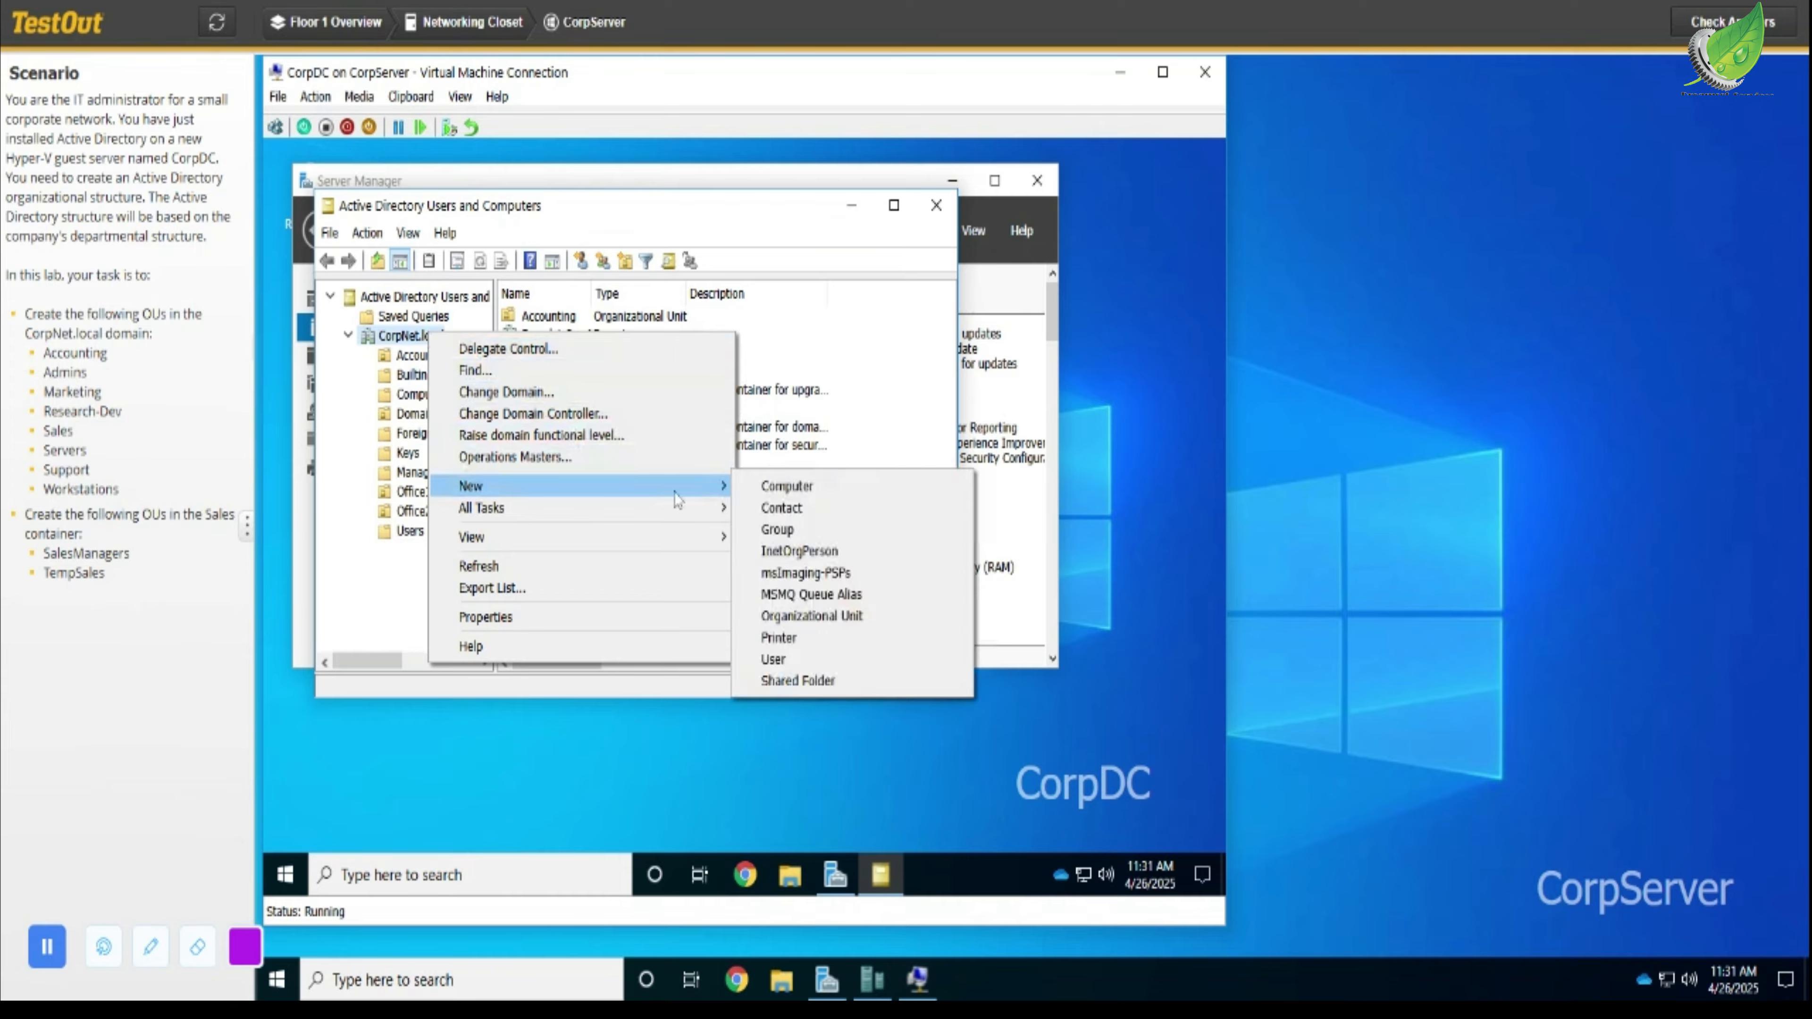
{"action": "left_click", "coordinate": [848, 615]}
{"action": "type", "text": "a"}
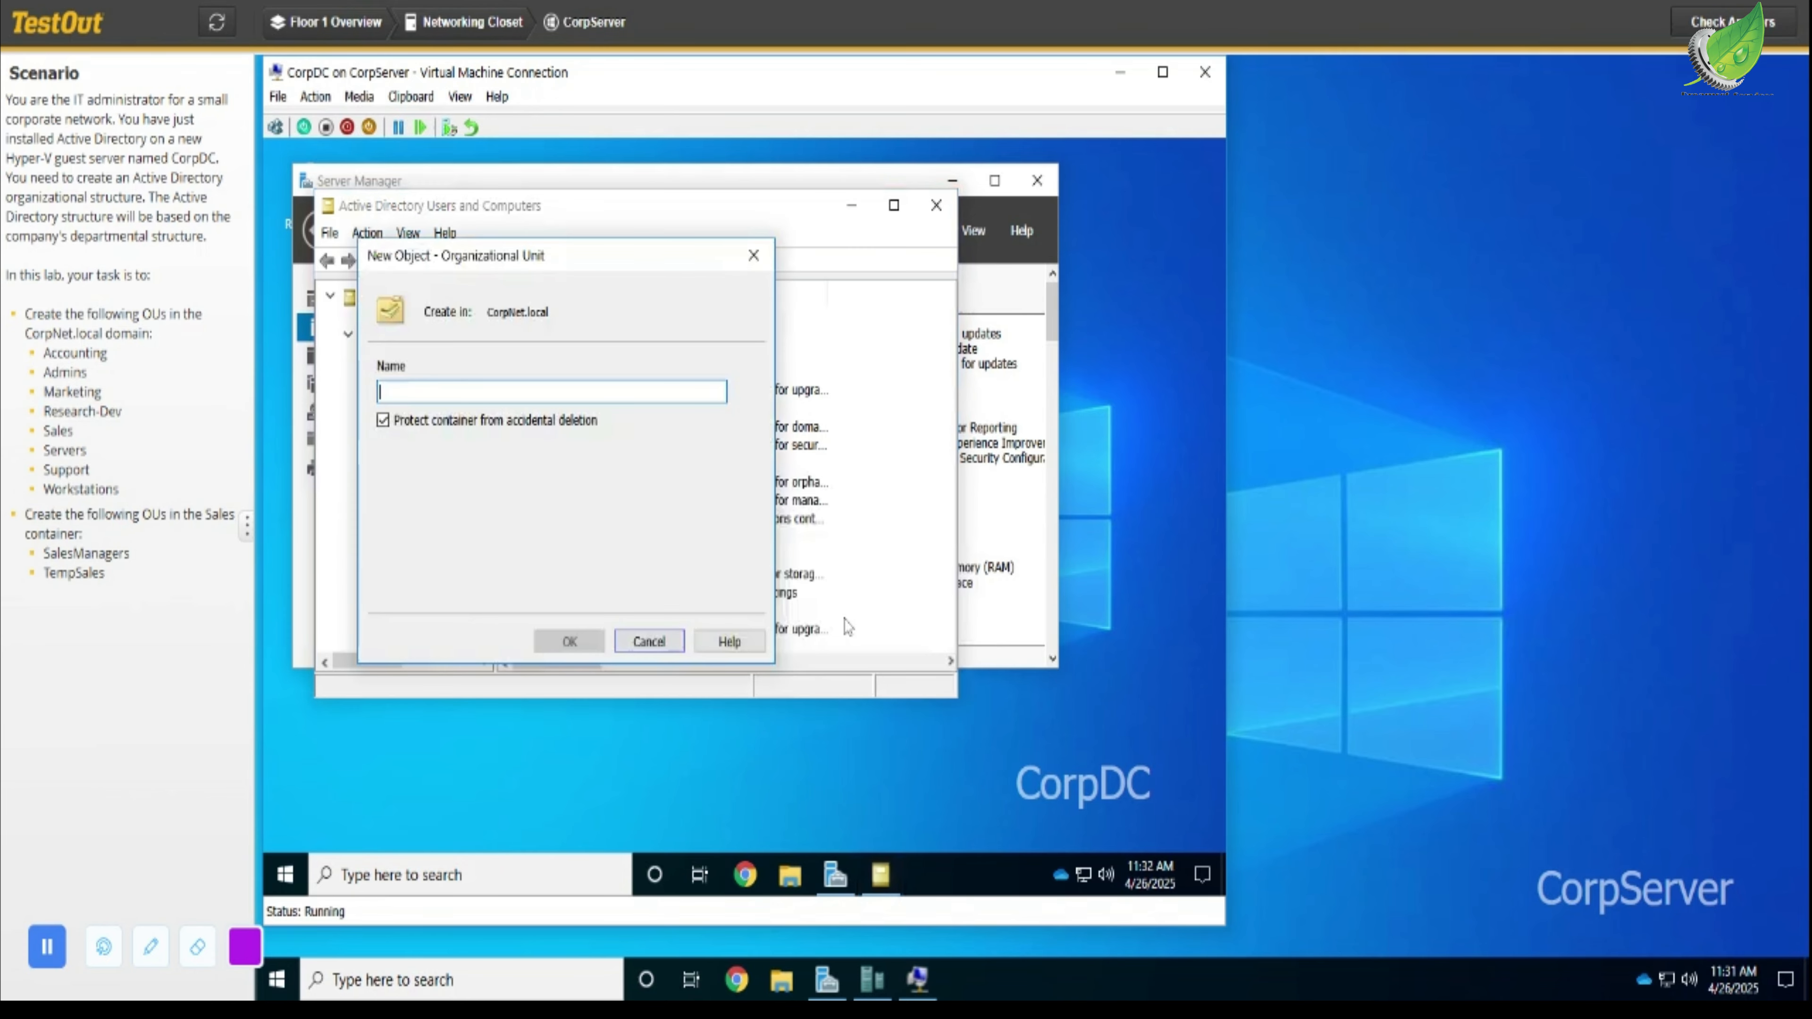
{"action": "key", "text": "BackSpace"}
{"action": "type", "text": "Ad"}
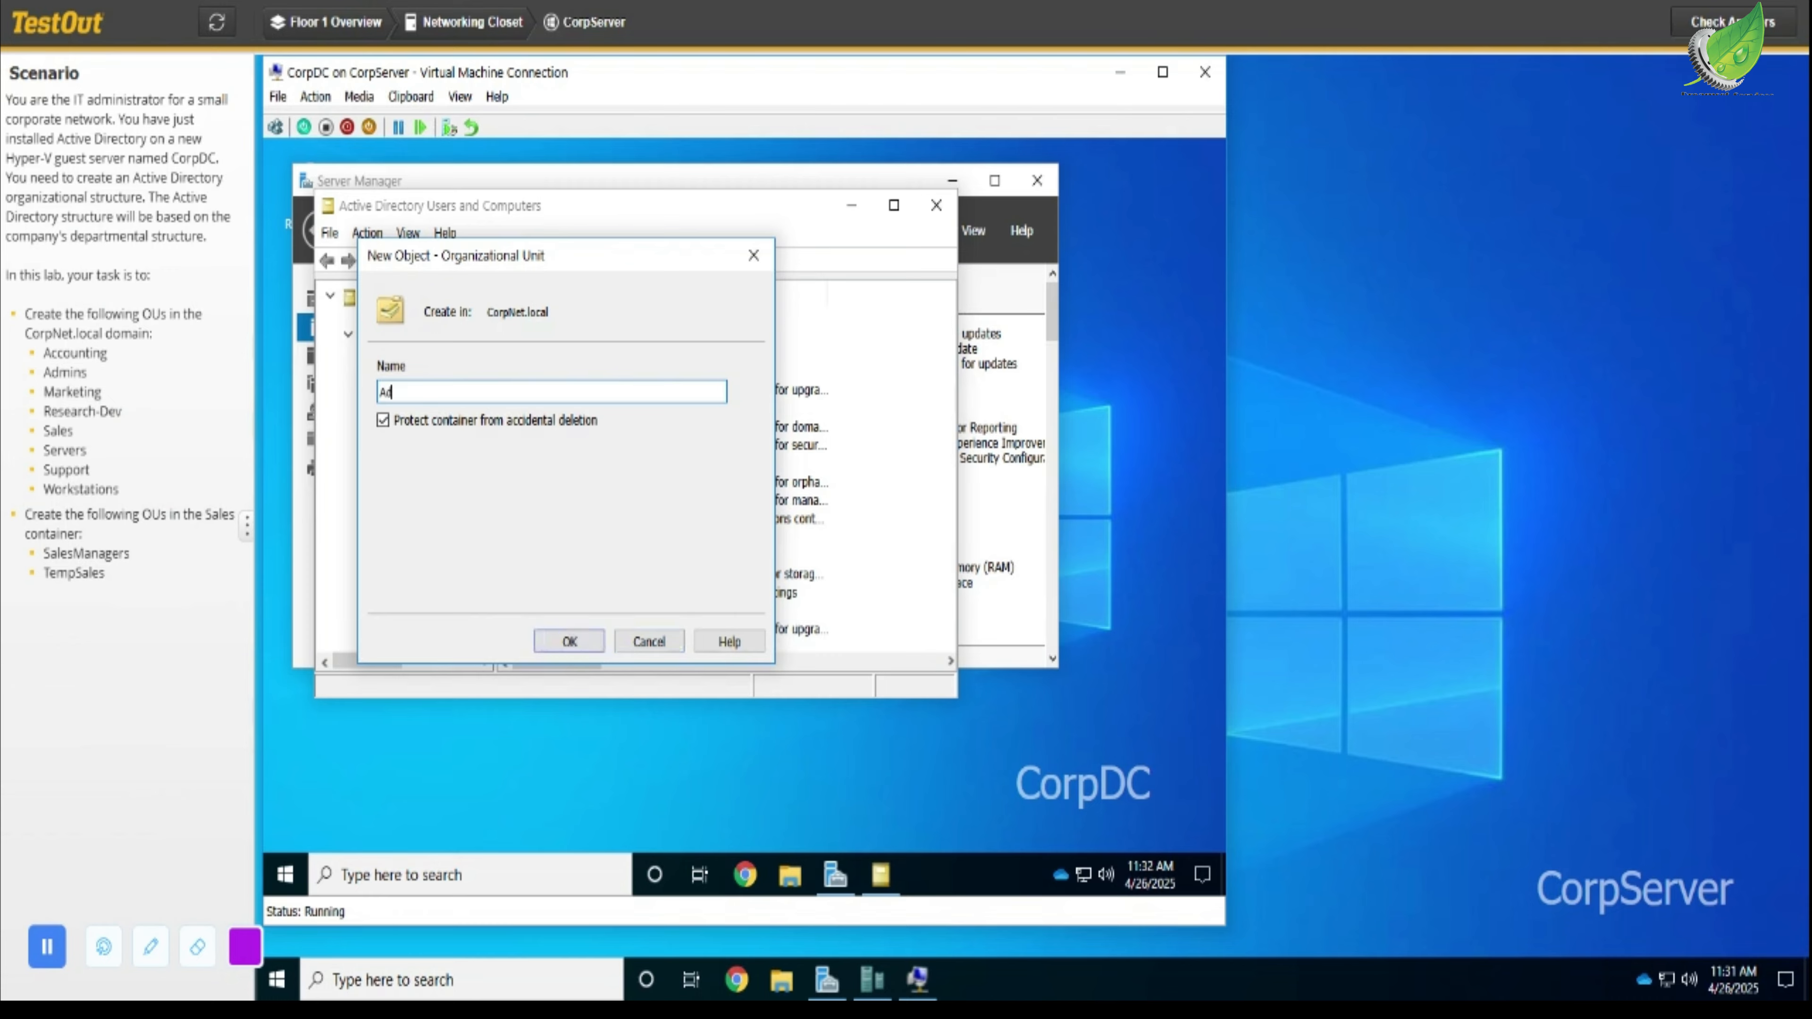
{"action": "type", "text": "mins"}
{"action": "left_click", "coordinate": [569, 640]}
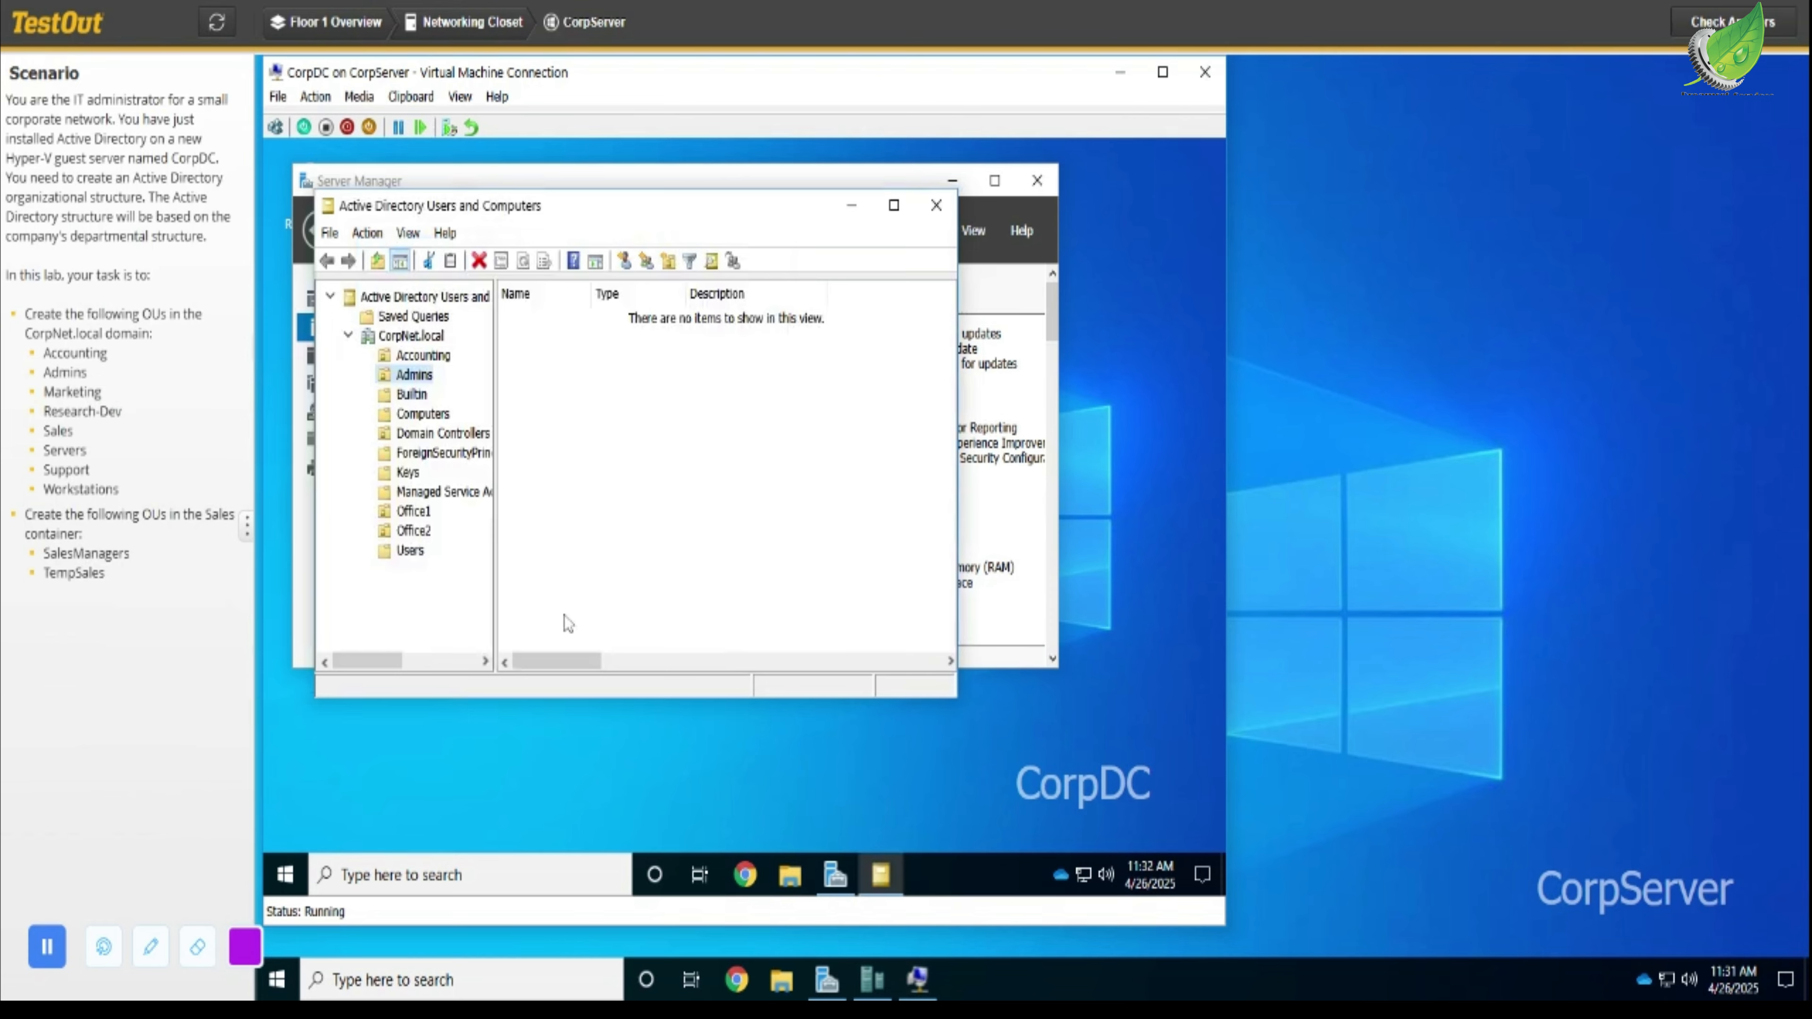
- Create a new organizational unit named Marketing in the CorpNet.local domain
{"action": "left_click", "coordinate": [436, 337]}
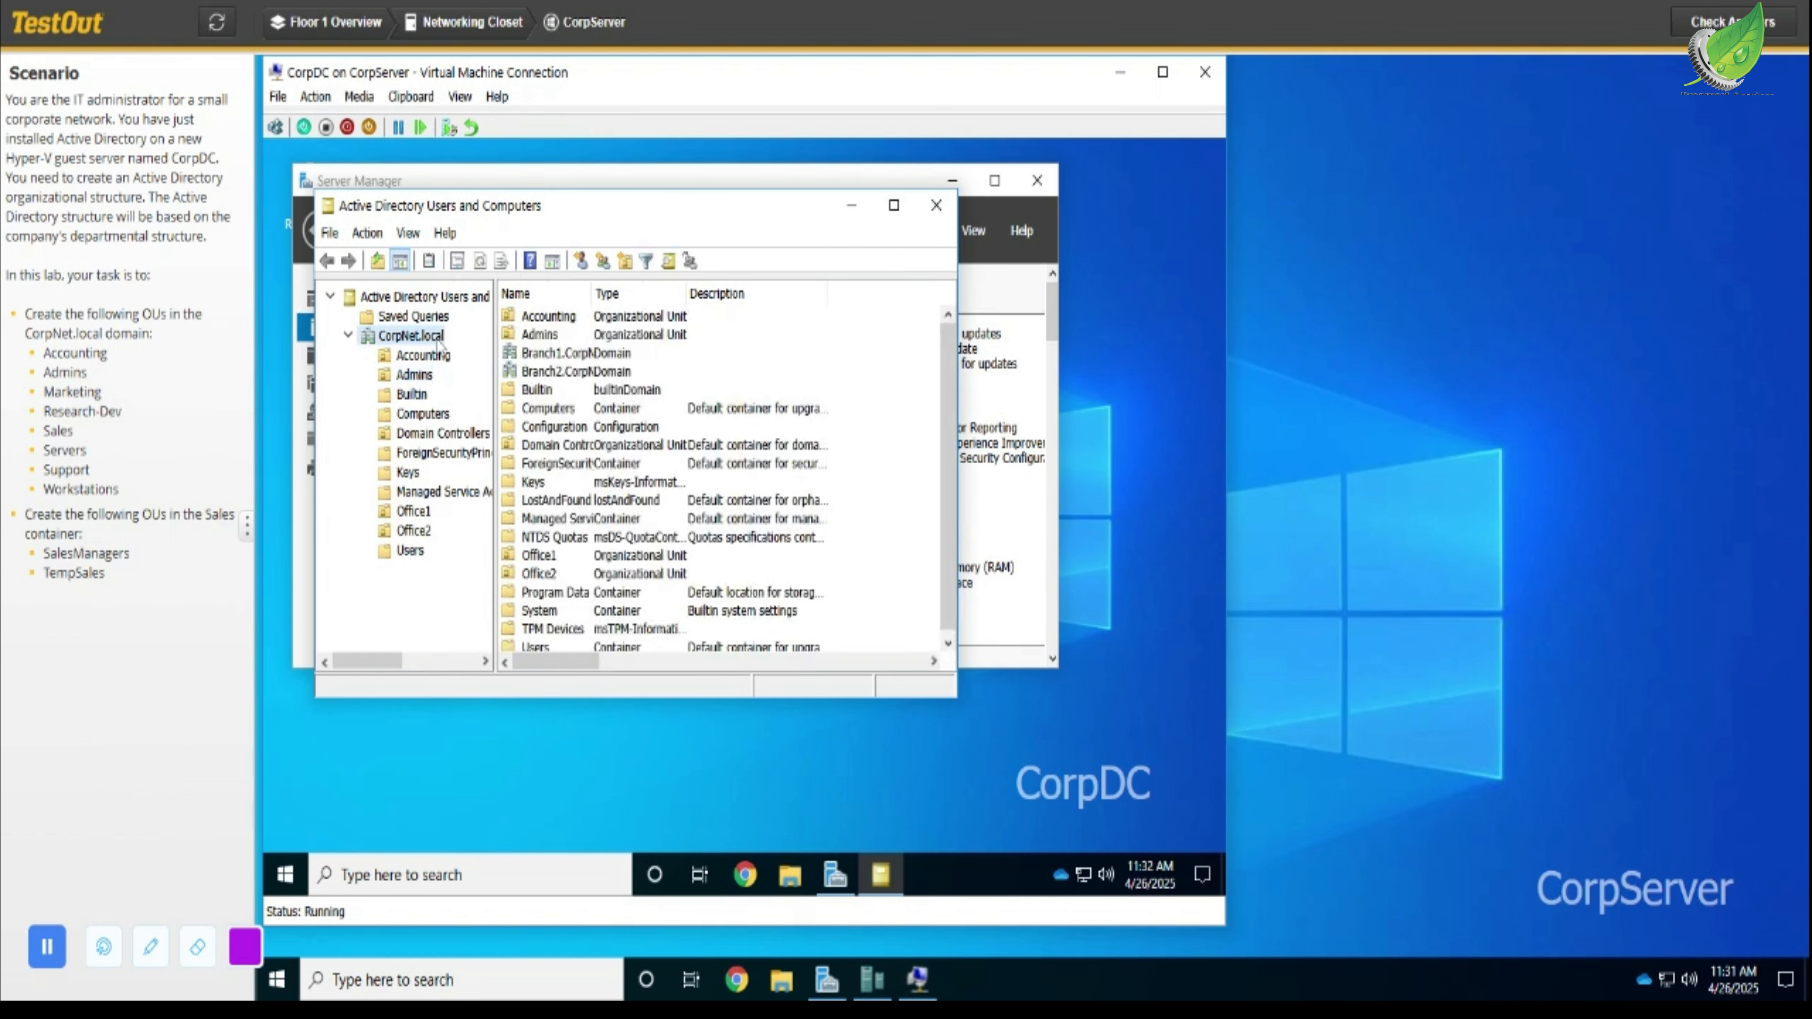
{"action": "right_click", "coordinate": [437, 339]}
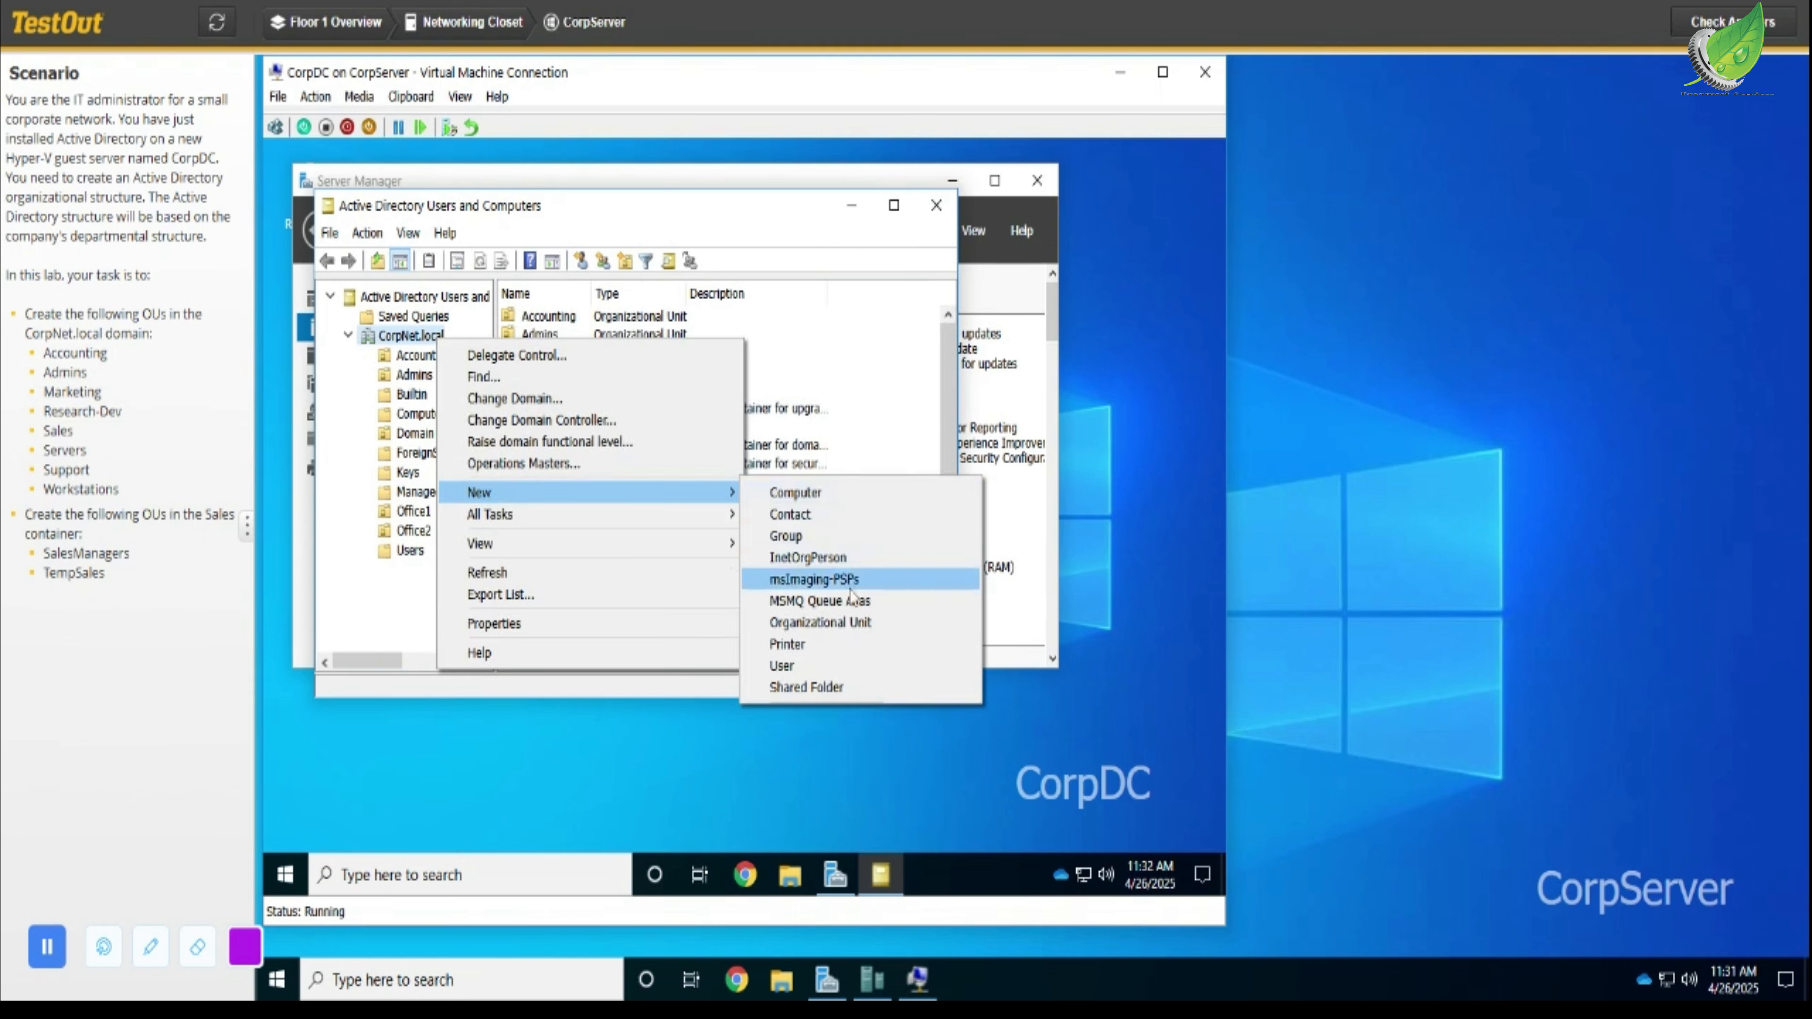
{"action": "left_click", "coordinate": [851, 624]}
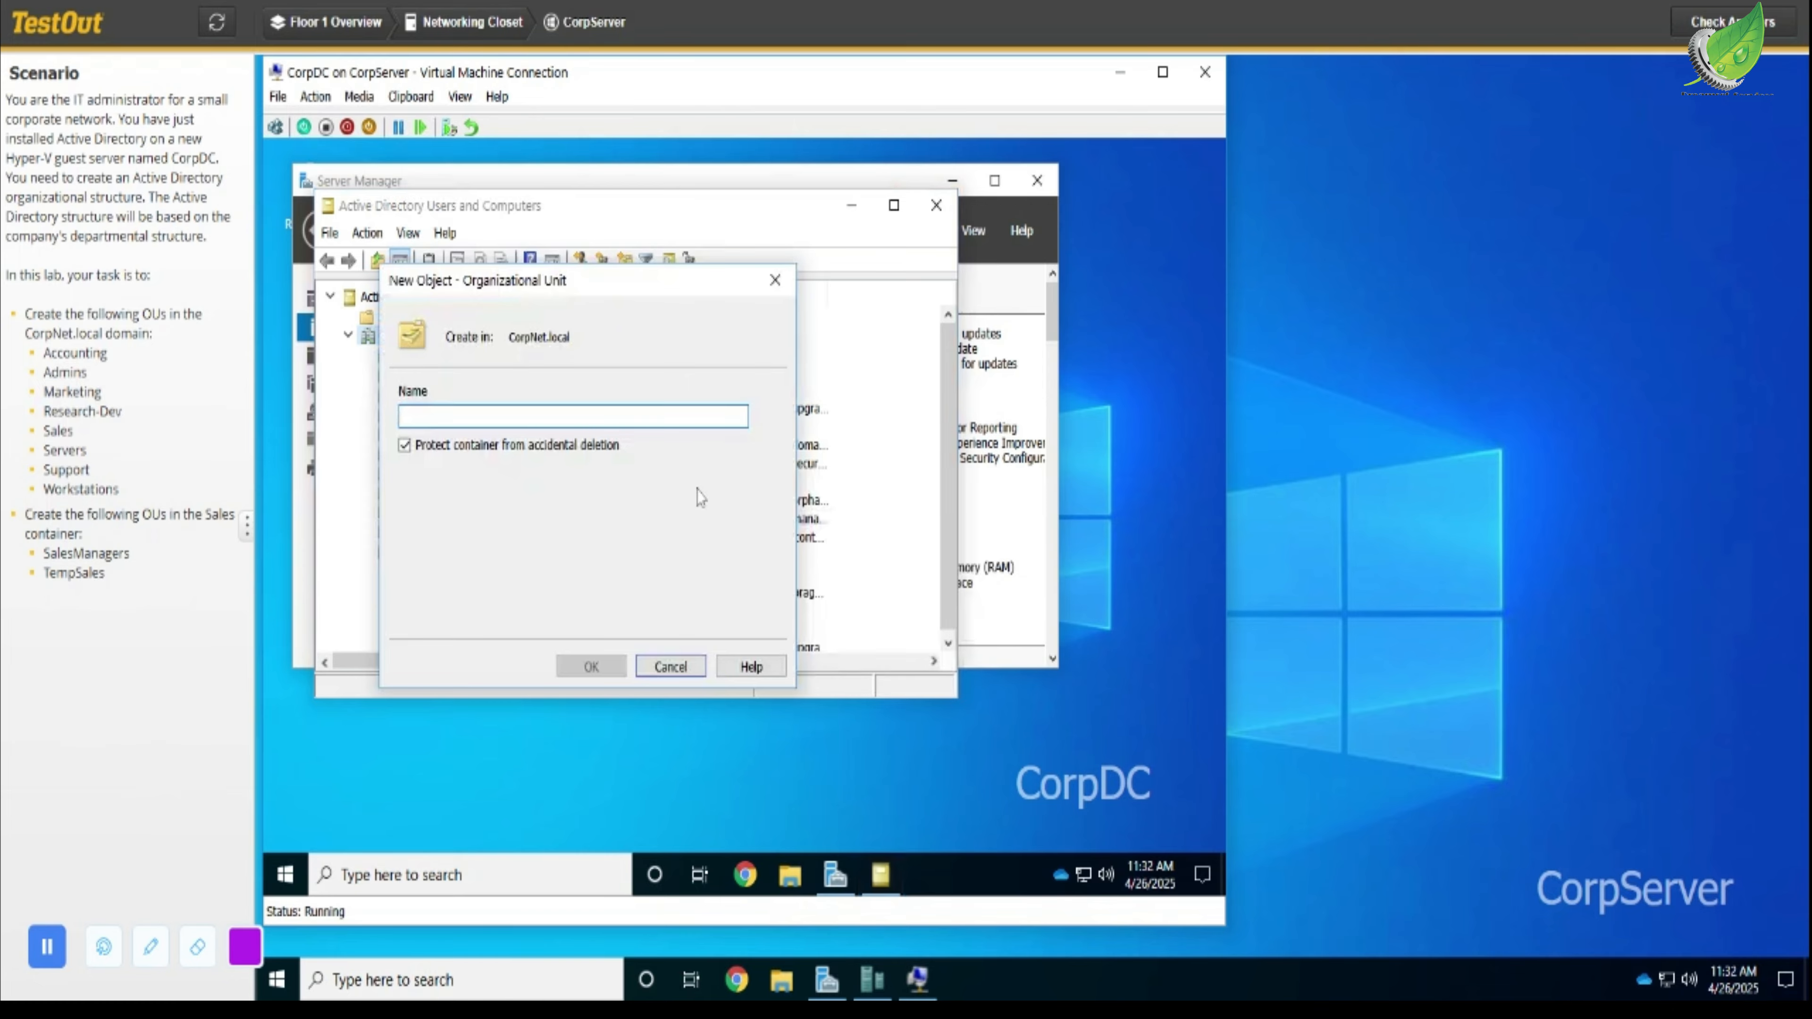
{"action": "type", "text": "Mar"}
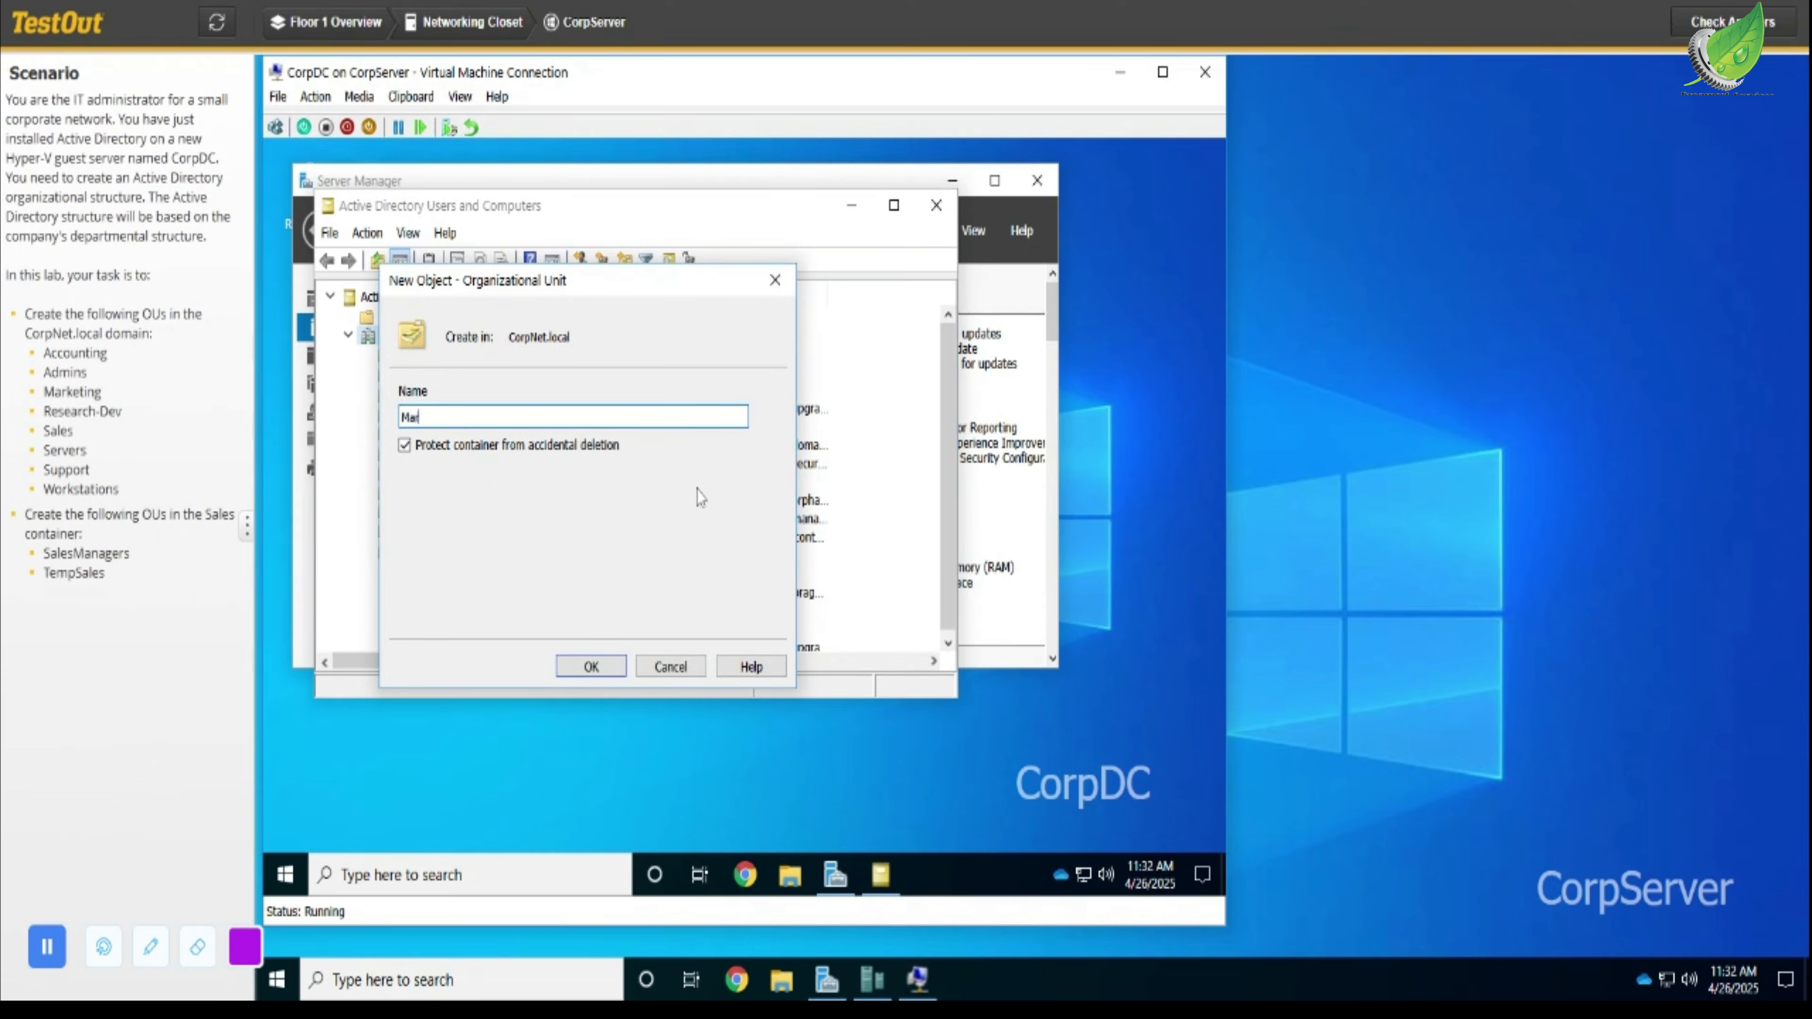
{"action": "type", "text": "keting"}
{"action": "left_click", "coordinate": [591, 666]}
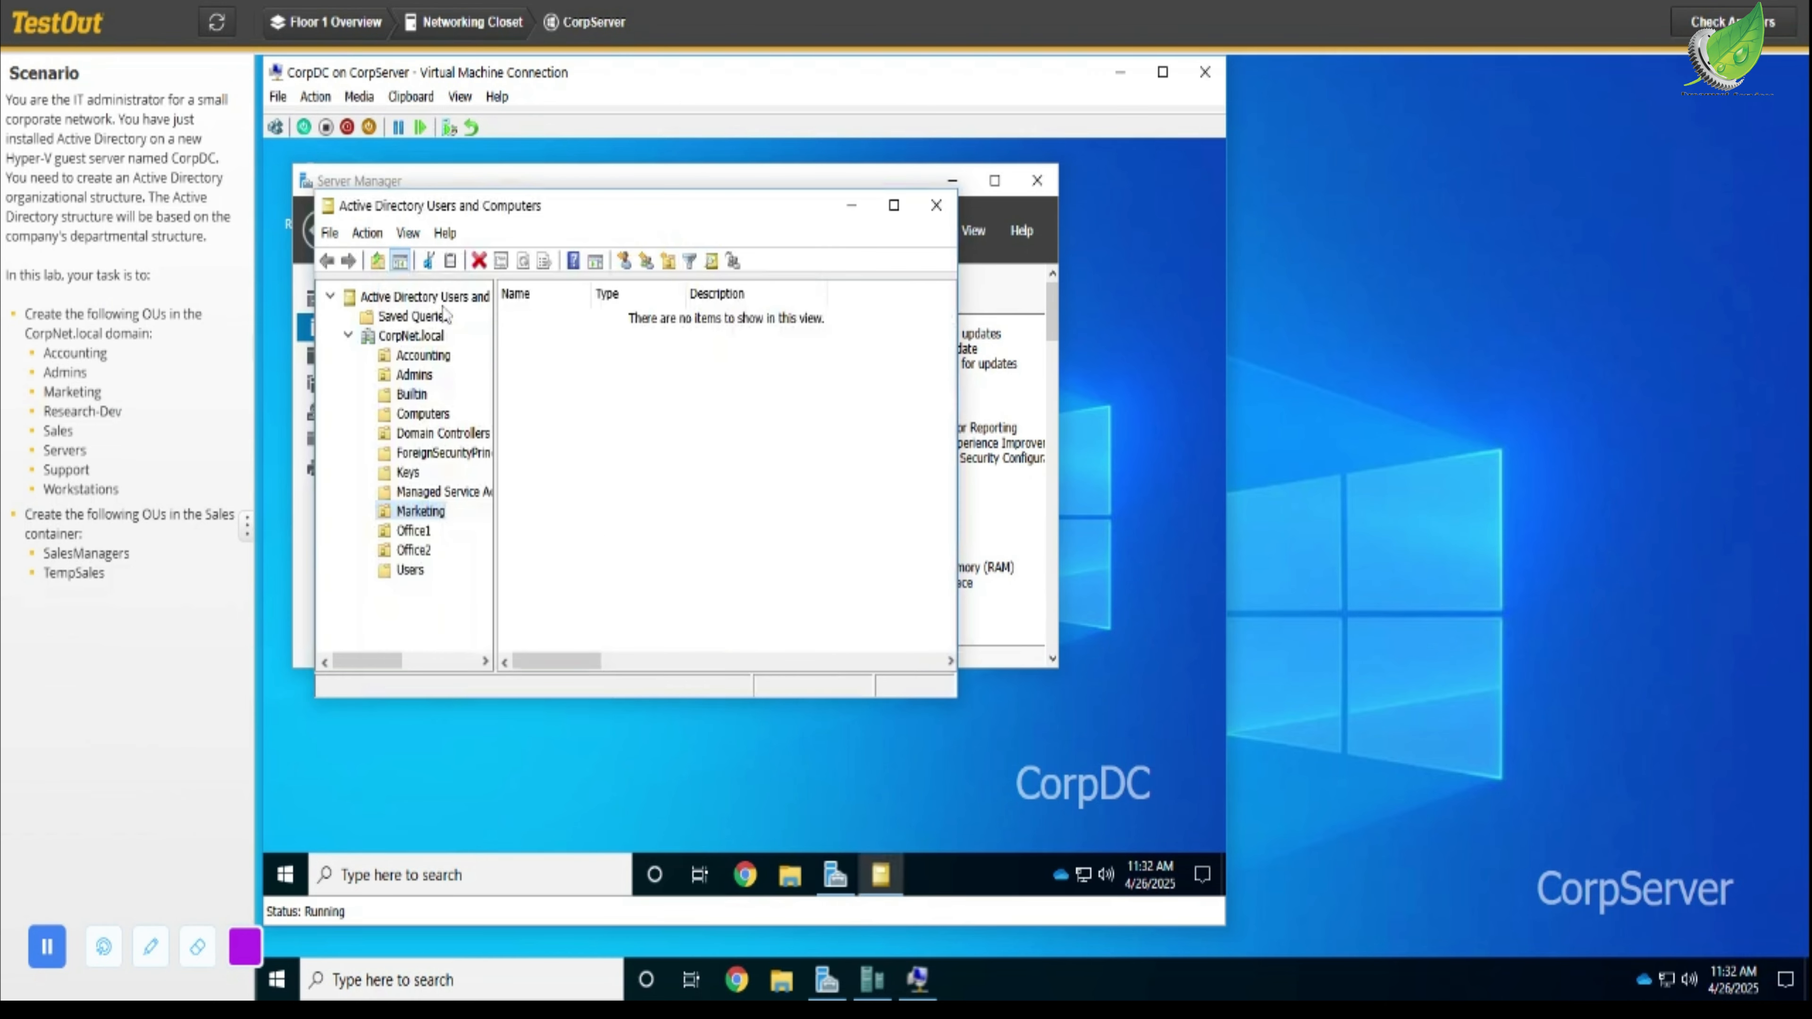
- Create a new organizational unit named Research-Dev in the CorpNet.local domain
{"action": "right_click", "coordinate": [439, 341]}
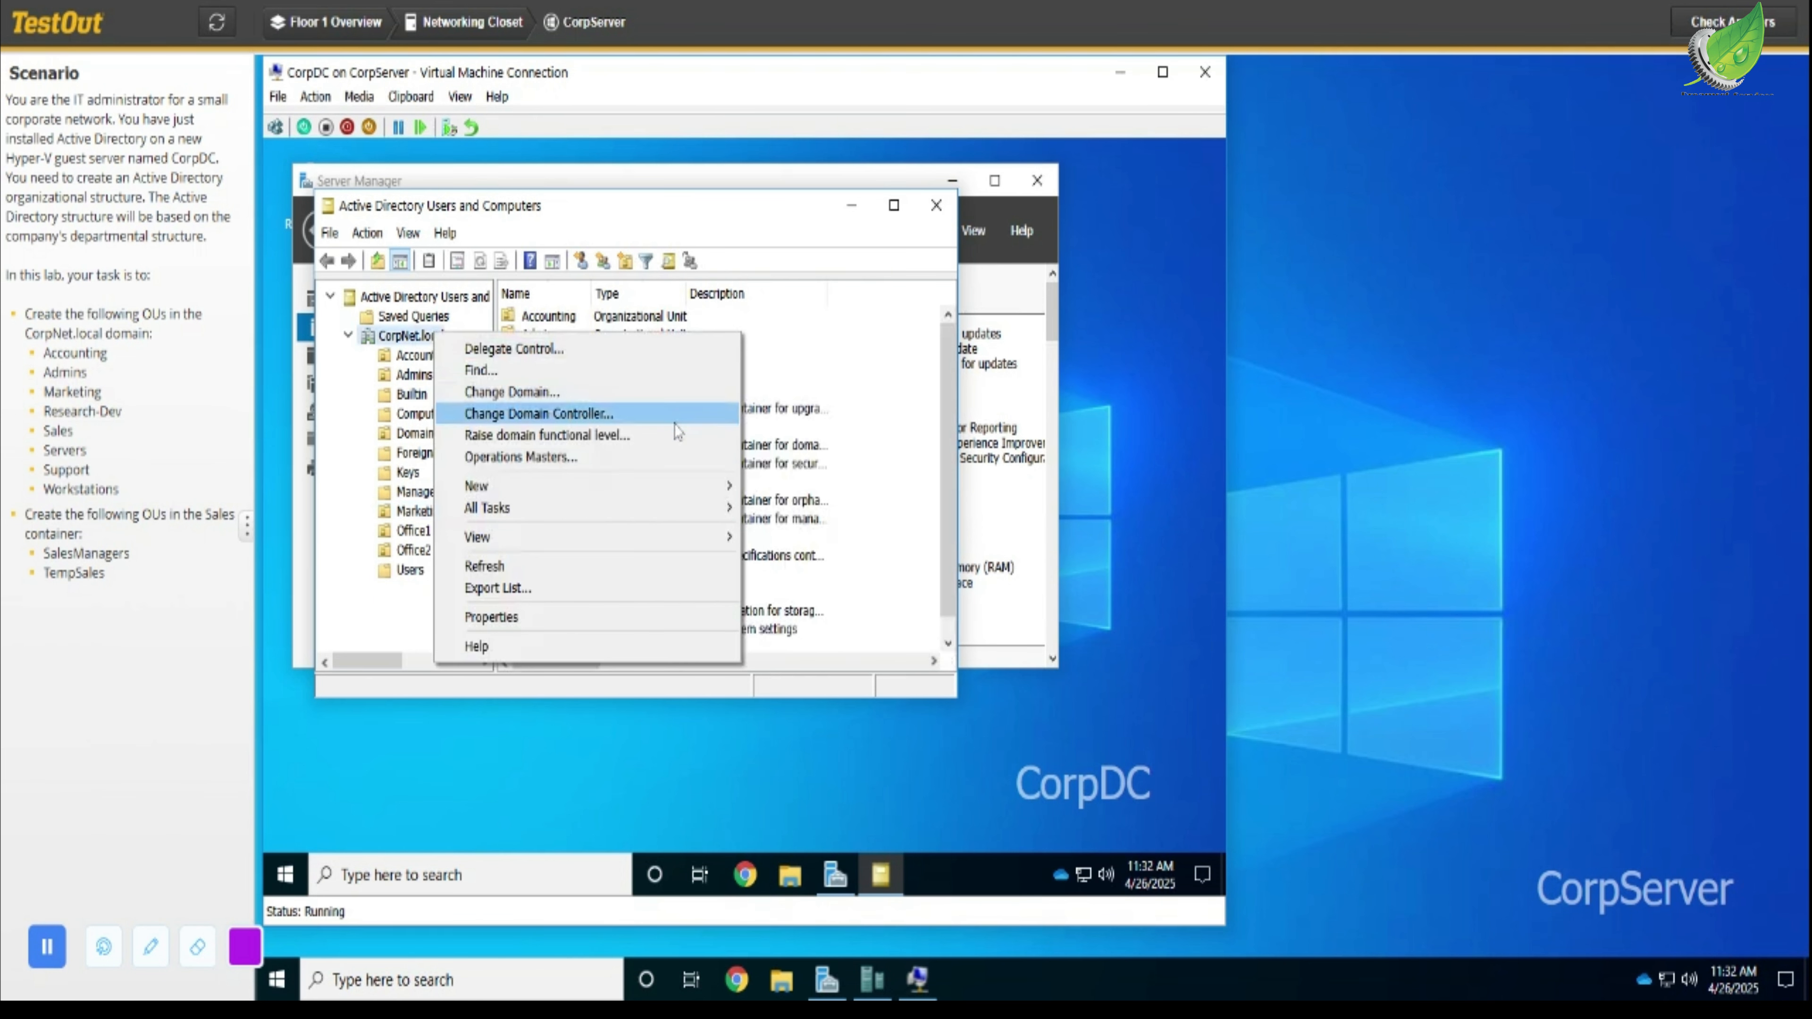
{"action": "mouse_move", "coordinate": [689, 490]}
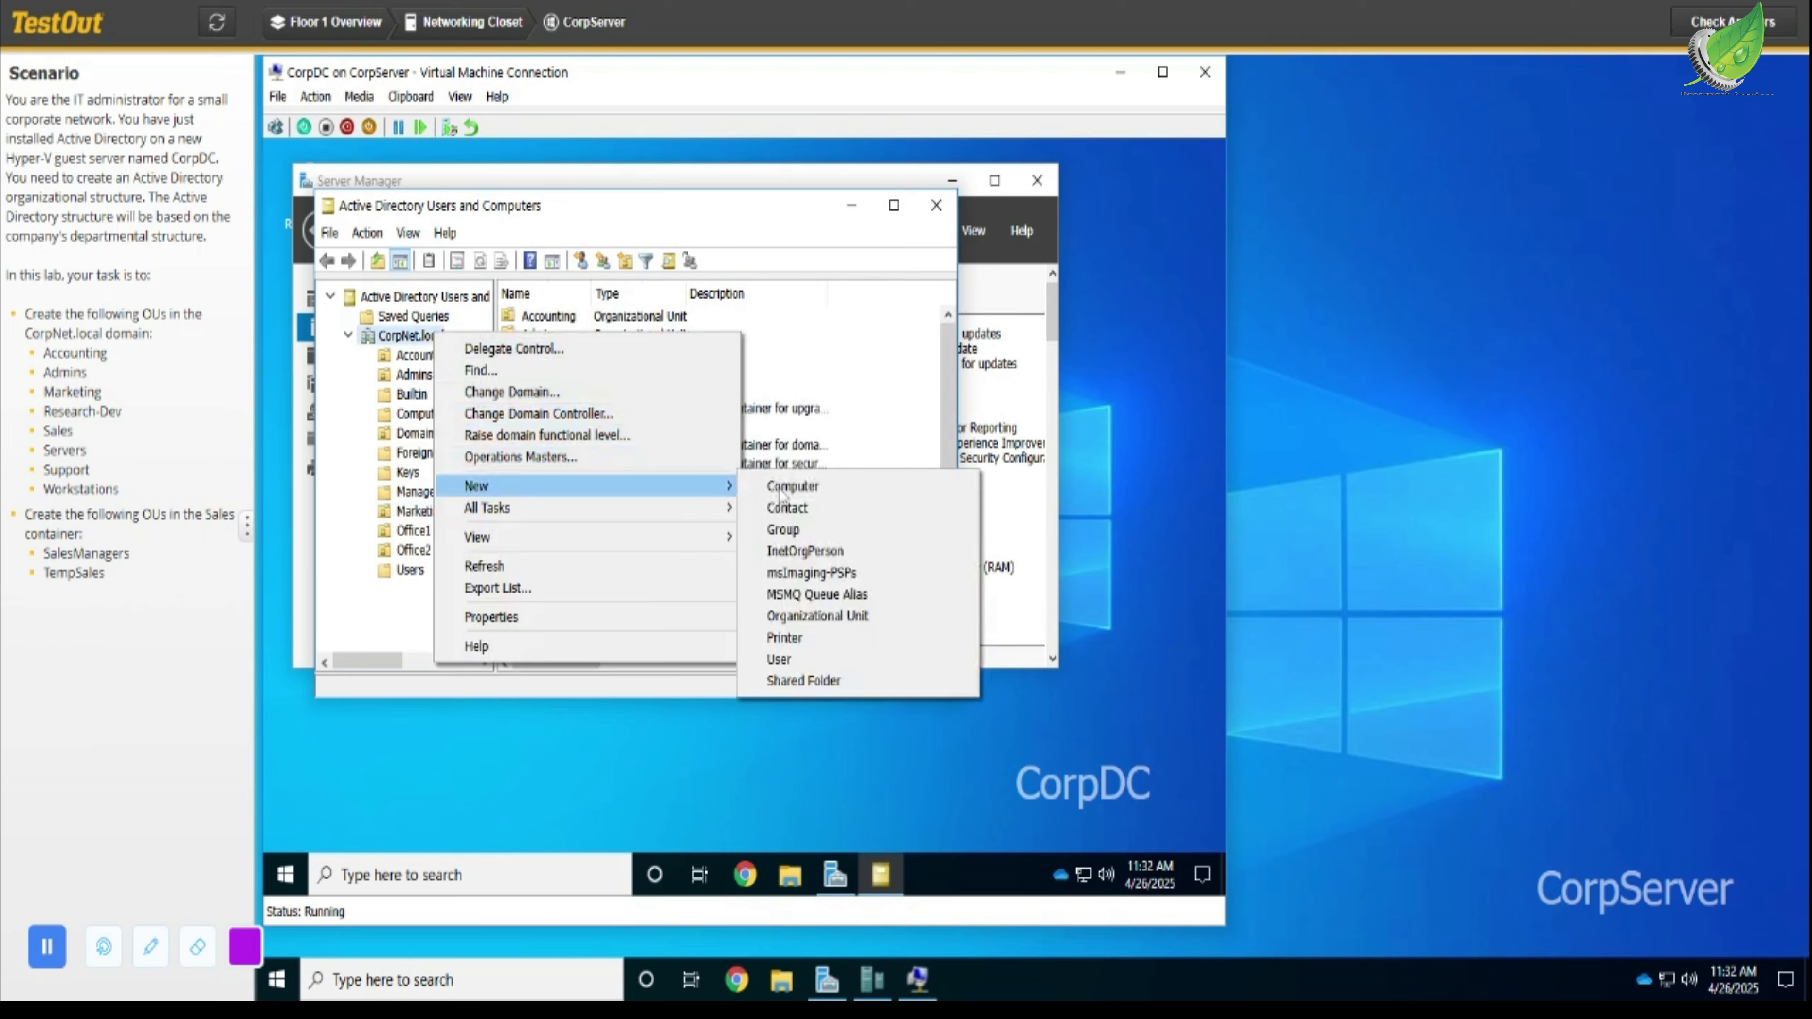
{"action": "left_click", "coordinate": [852, 617]}
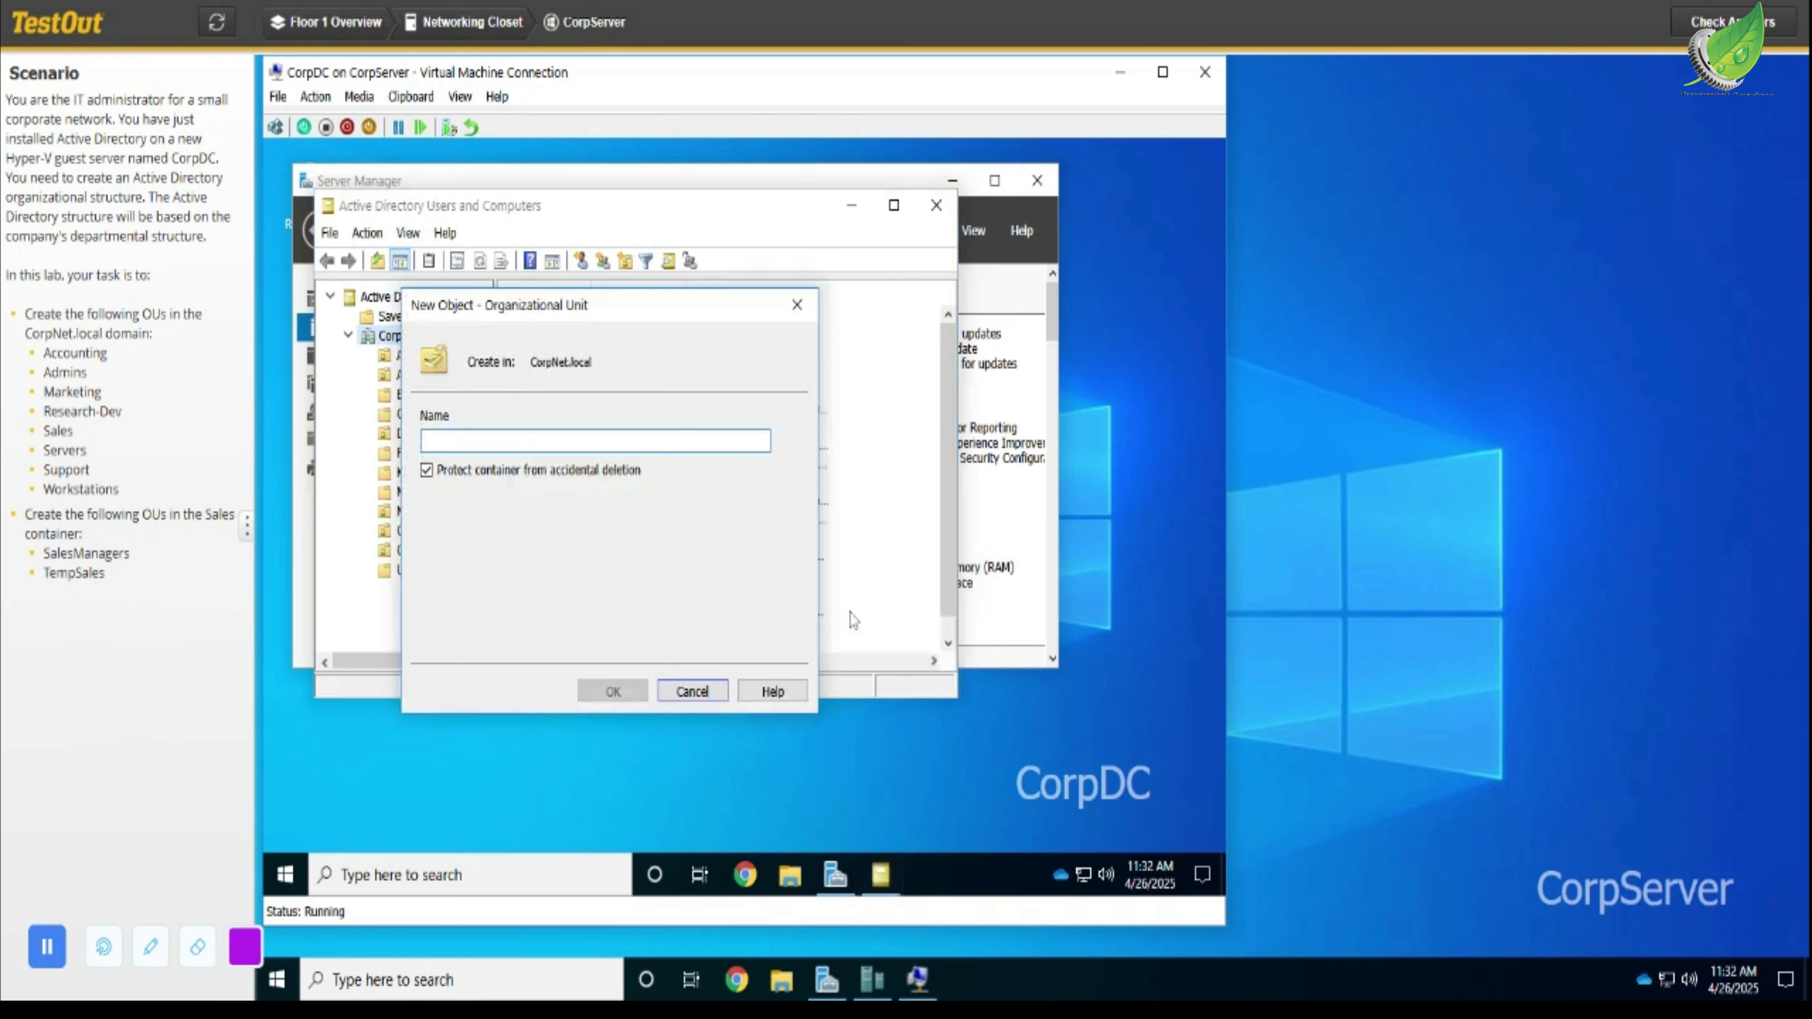
{"action": "type", "text": "R"}
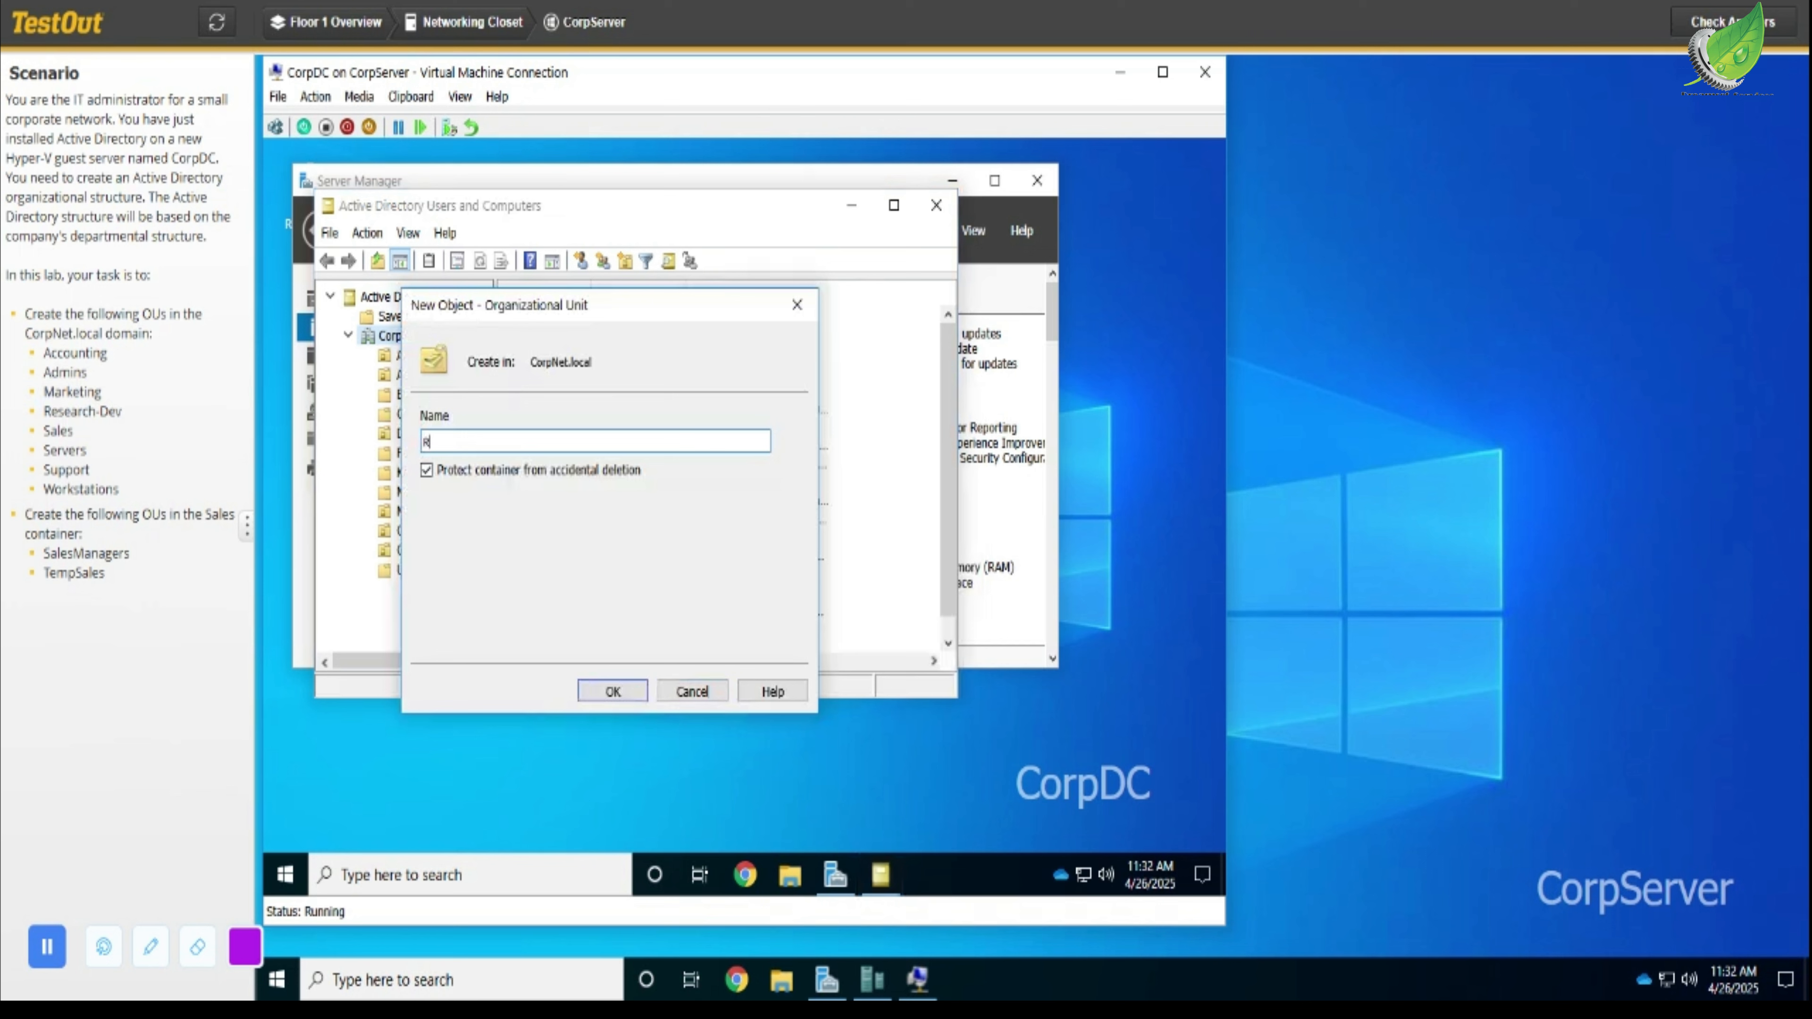
{"action": "type", "text": "esearch-Dev"}
{"action": "left_click", "coordinate": [630, 698]}
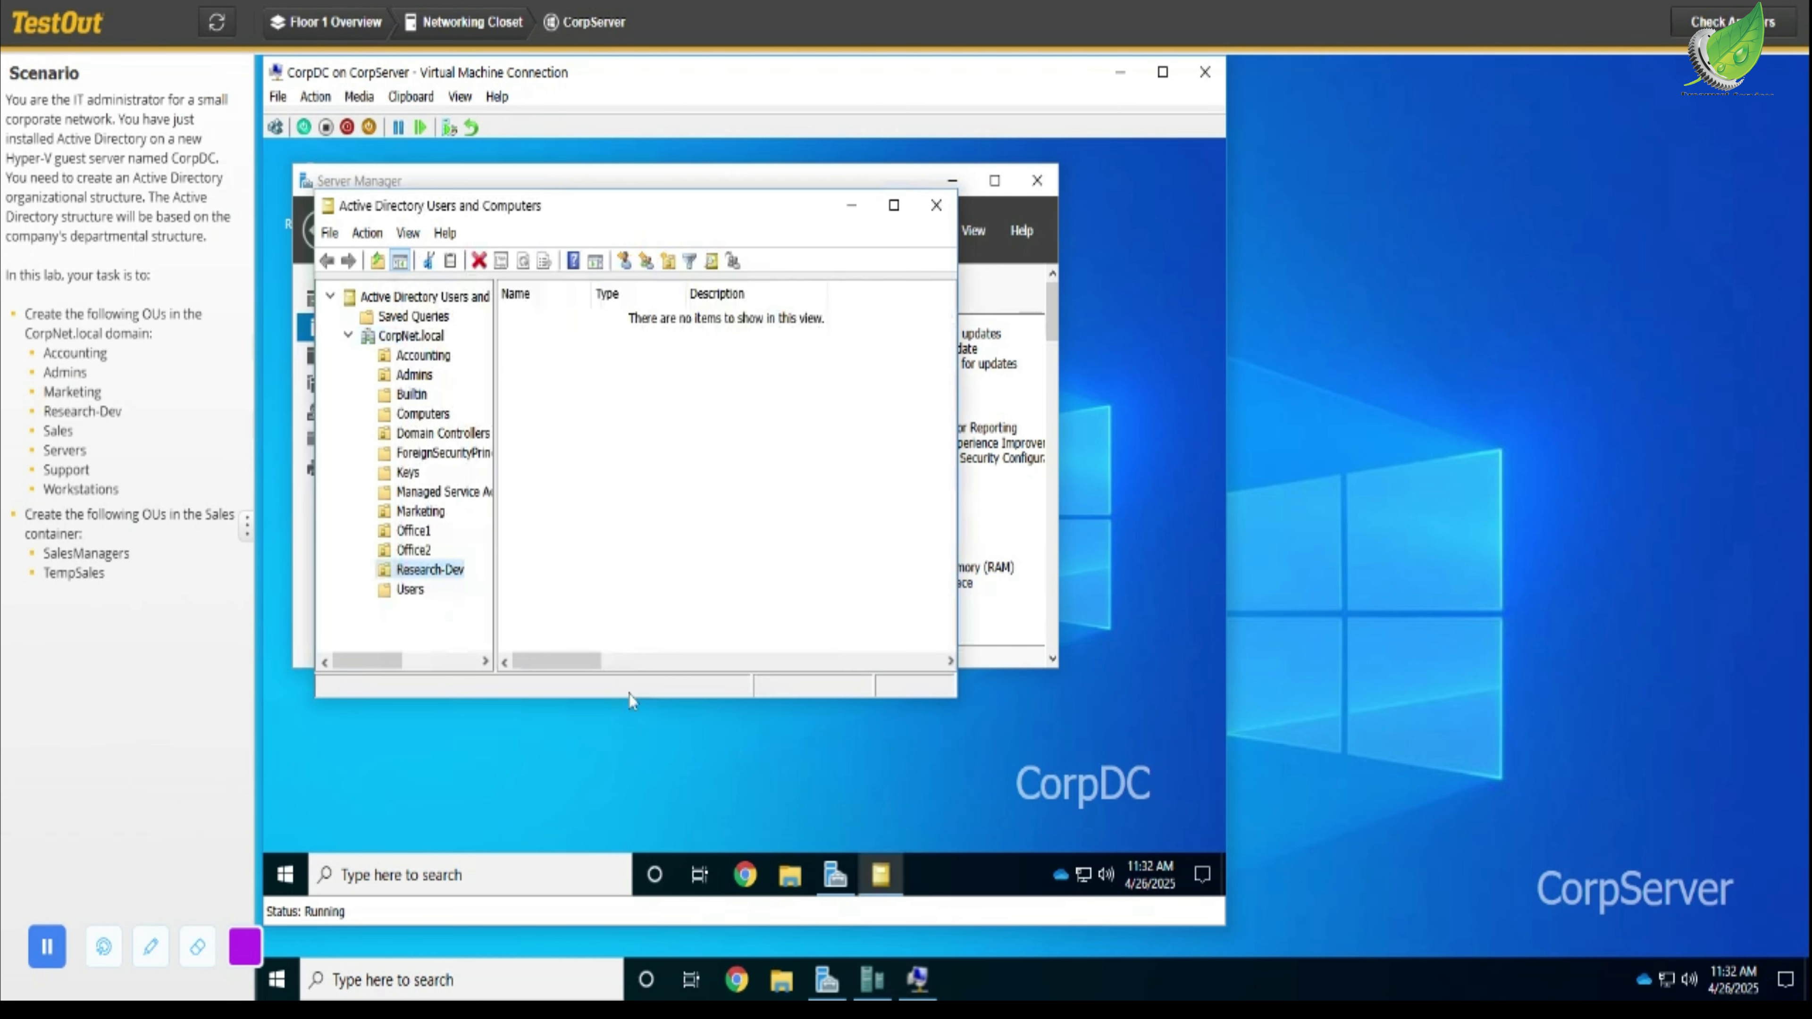
- Create a new organizational unit named Sales in the CorpNet.local domain
{"action": "left_click", "coordinate": [414, 335]}
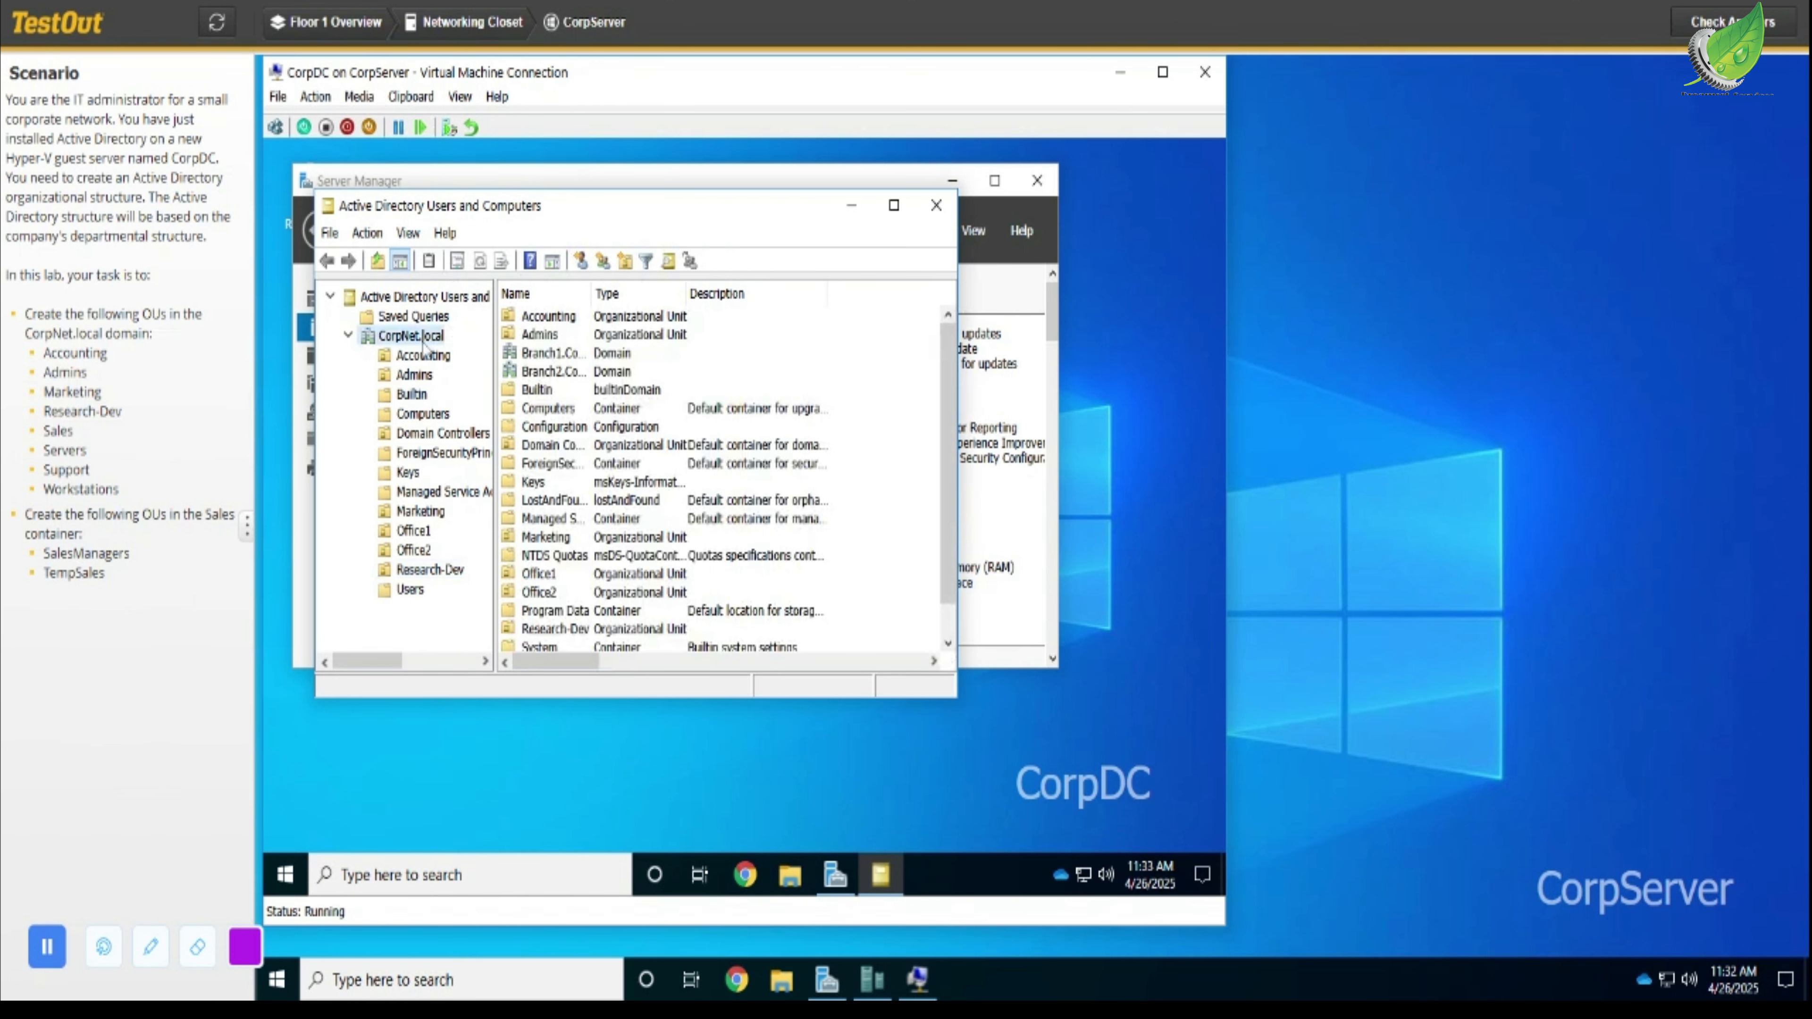
{"action": "right_click", "coordinate": [417, 336]}
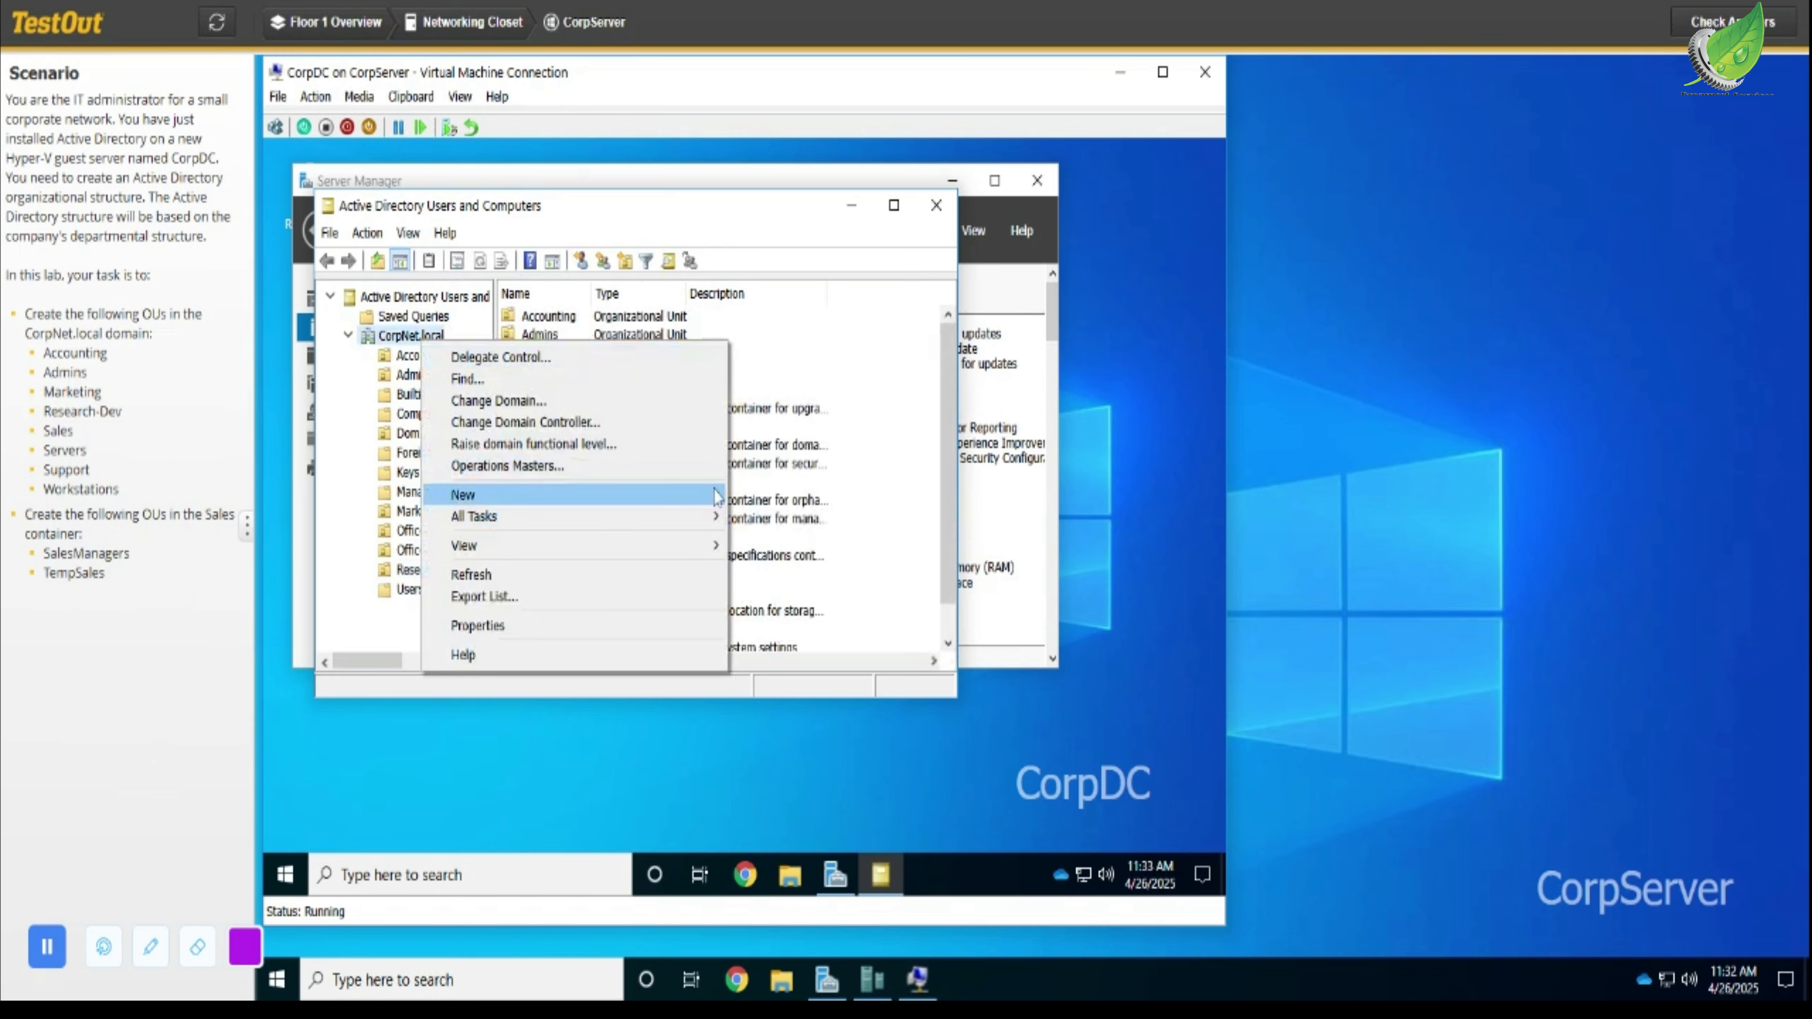
{"action": "mouse_move", "coordinate": [721, 502]}
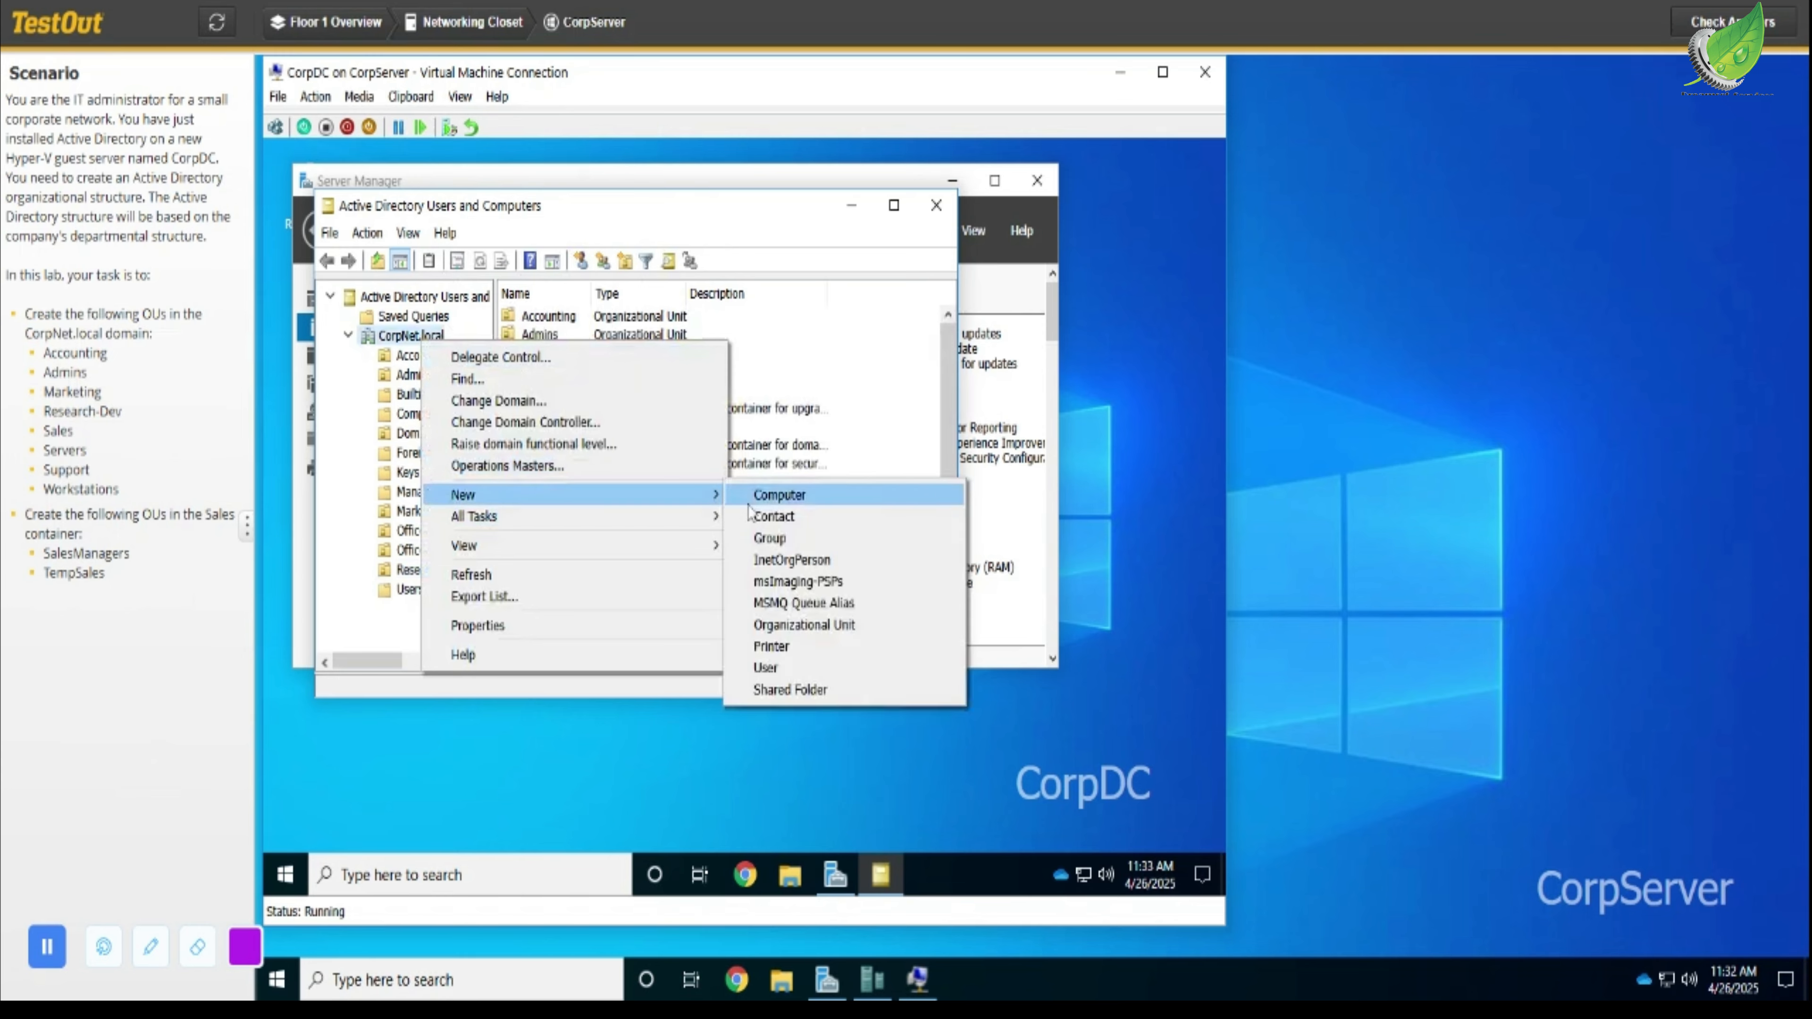
{"action": "left_click", "coordinate": [855, 626]}
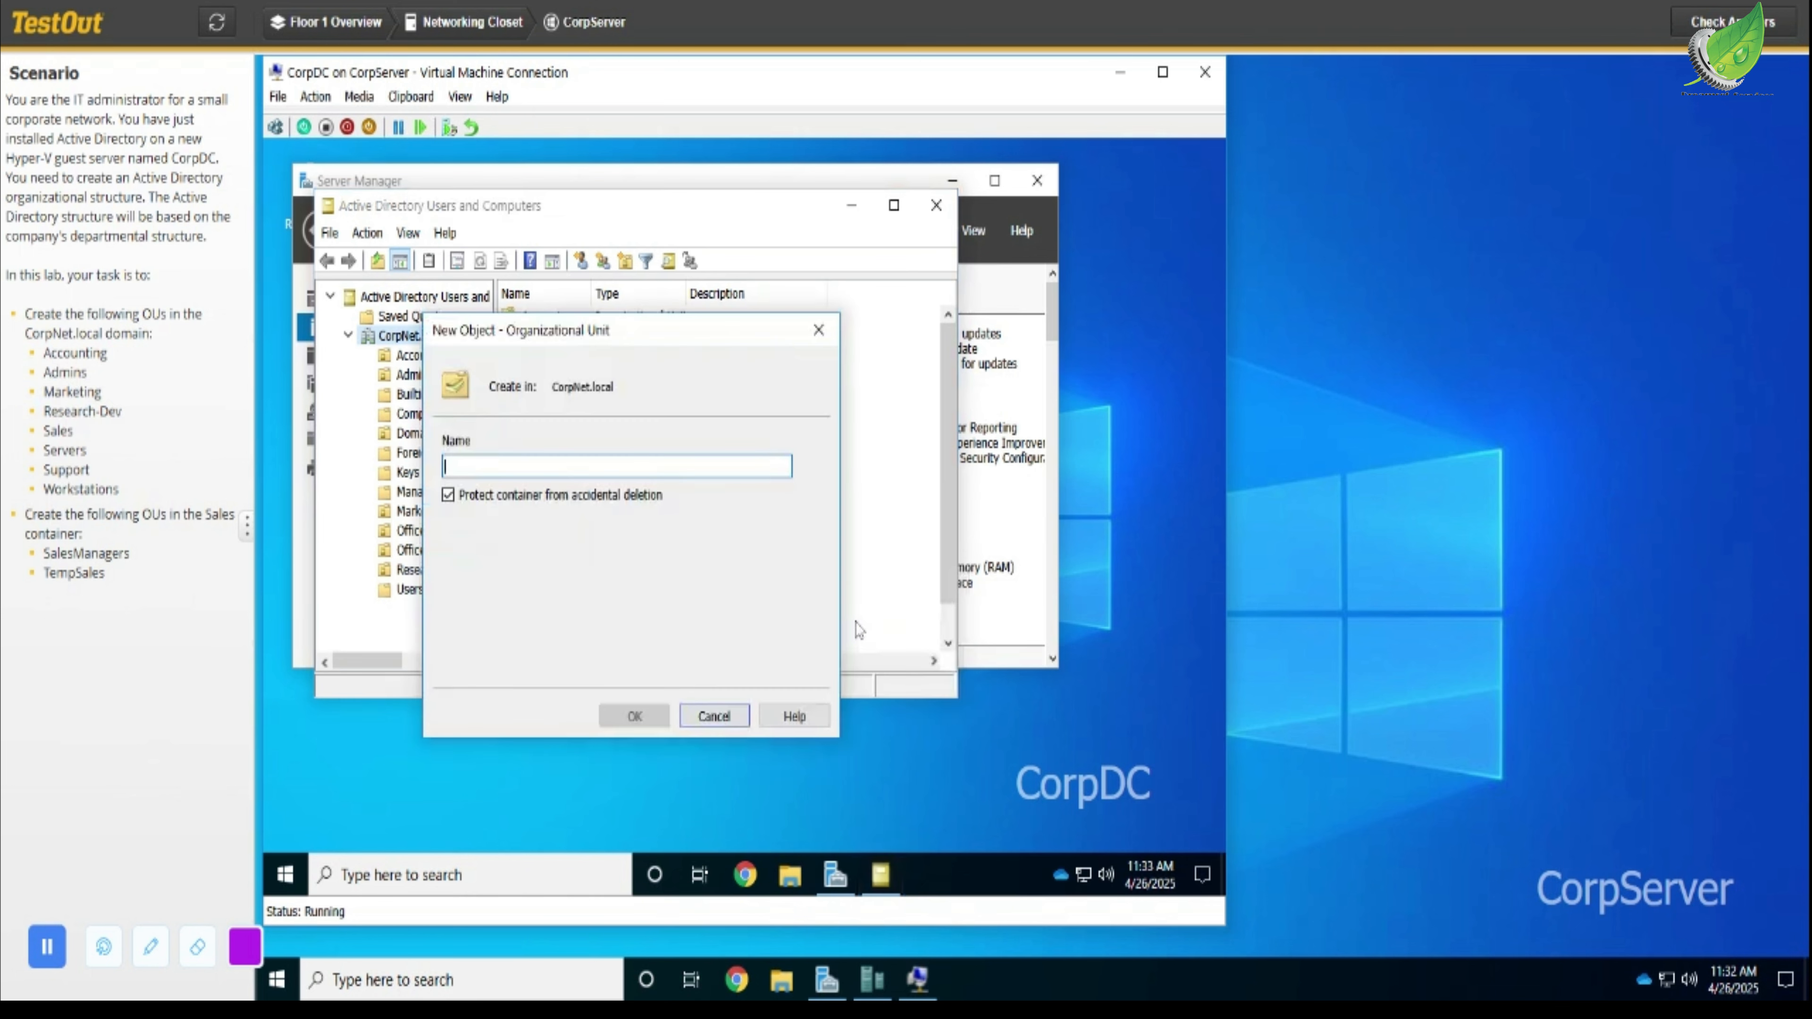
{"action": "type", "text": "Sales"}
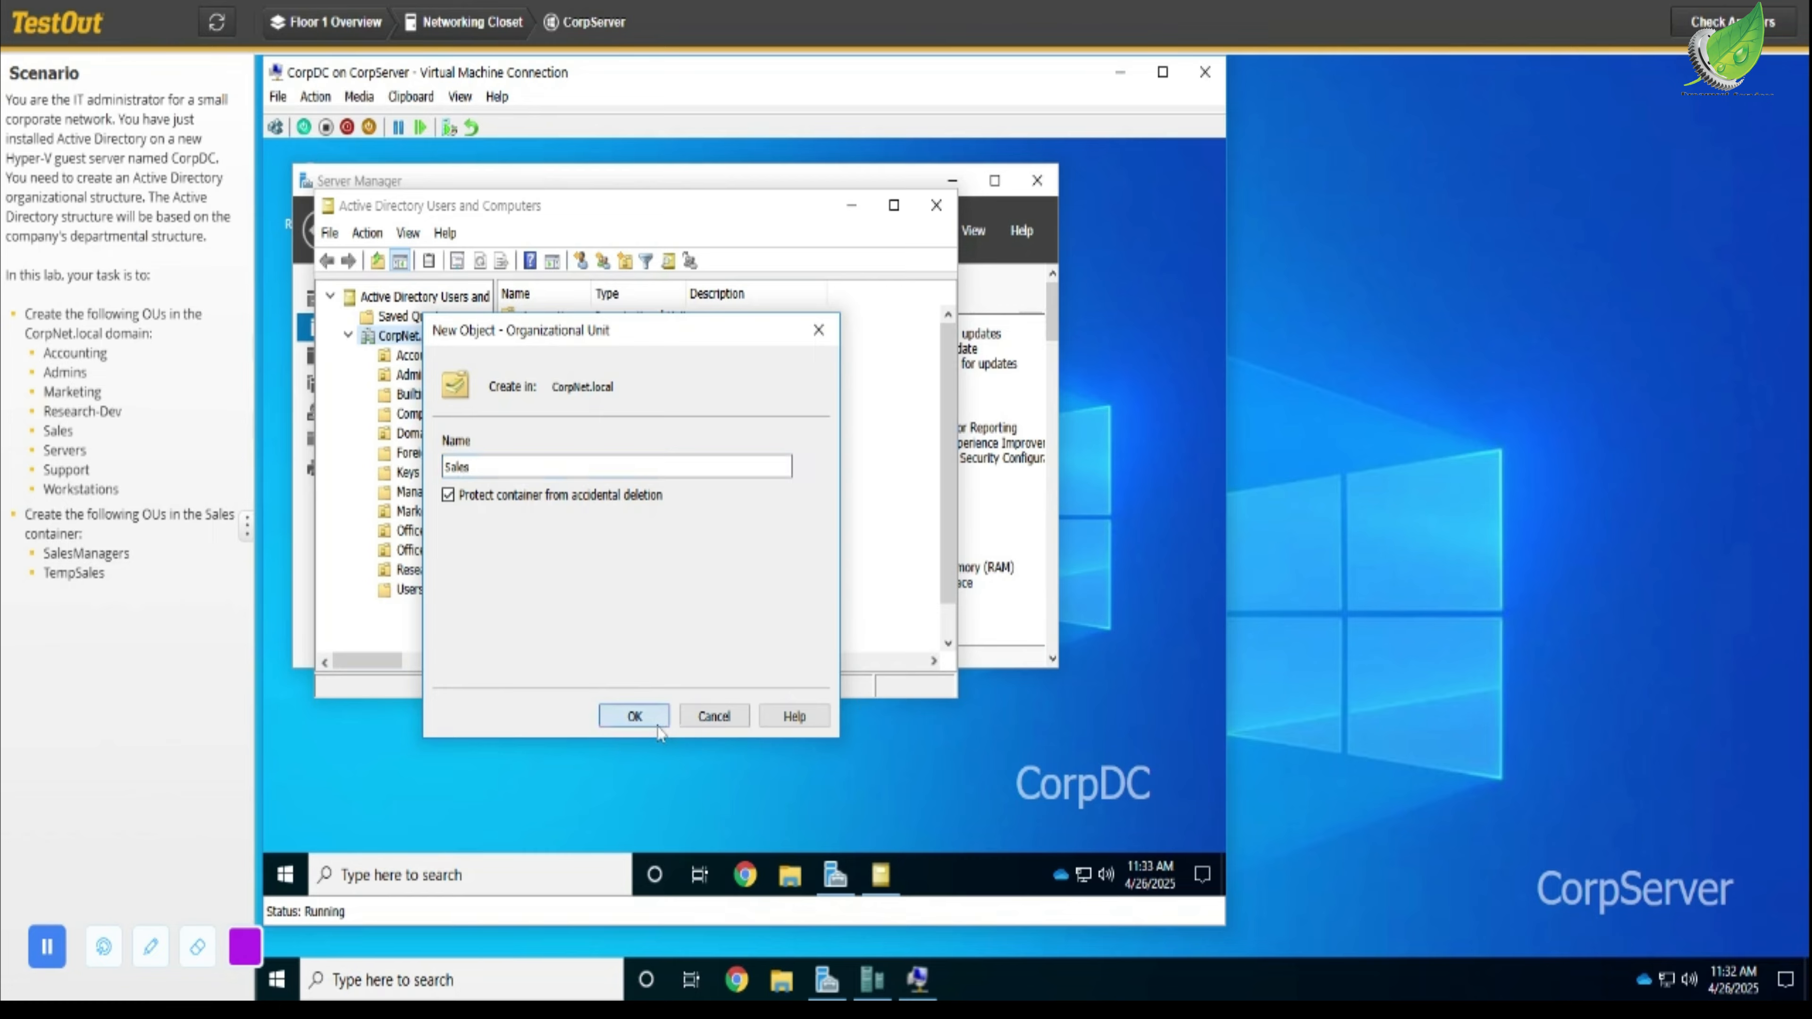
{"action": "left_click", "coordinate": [635, 715]}
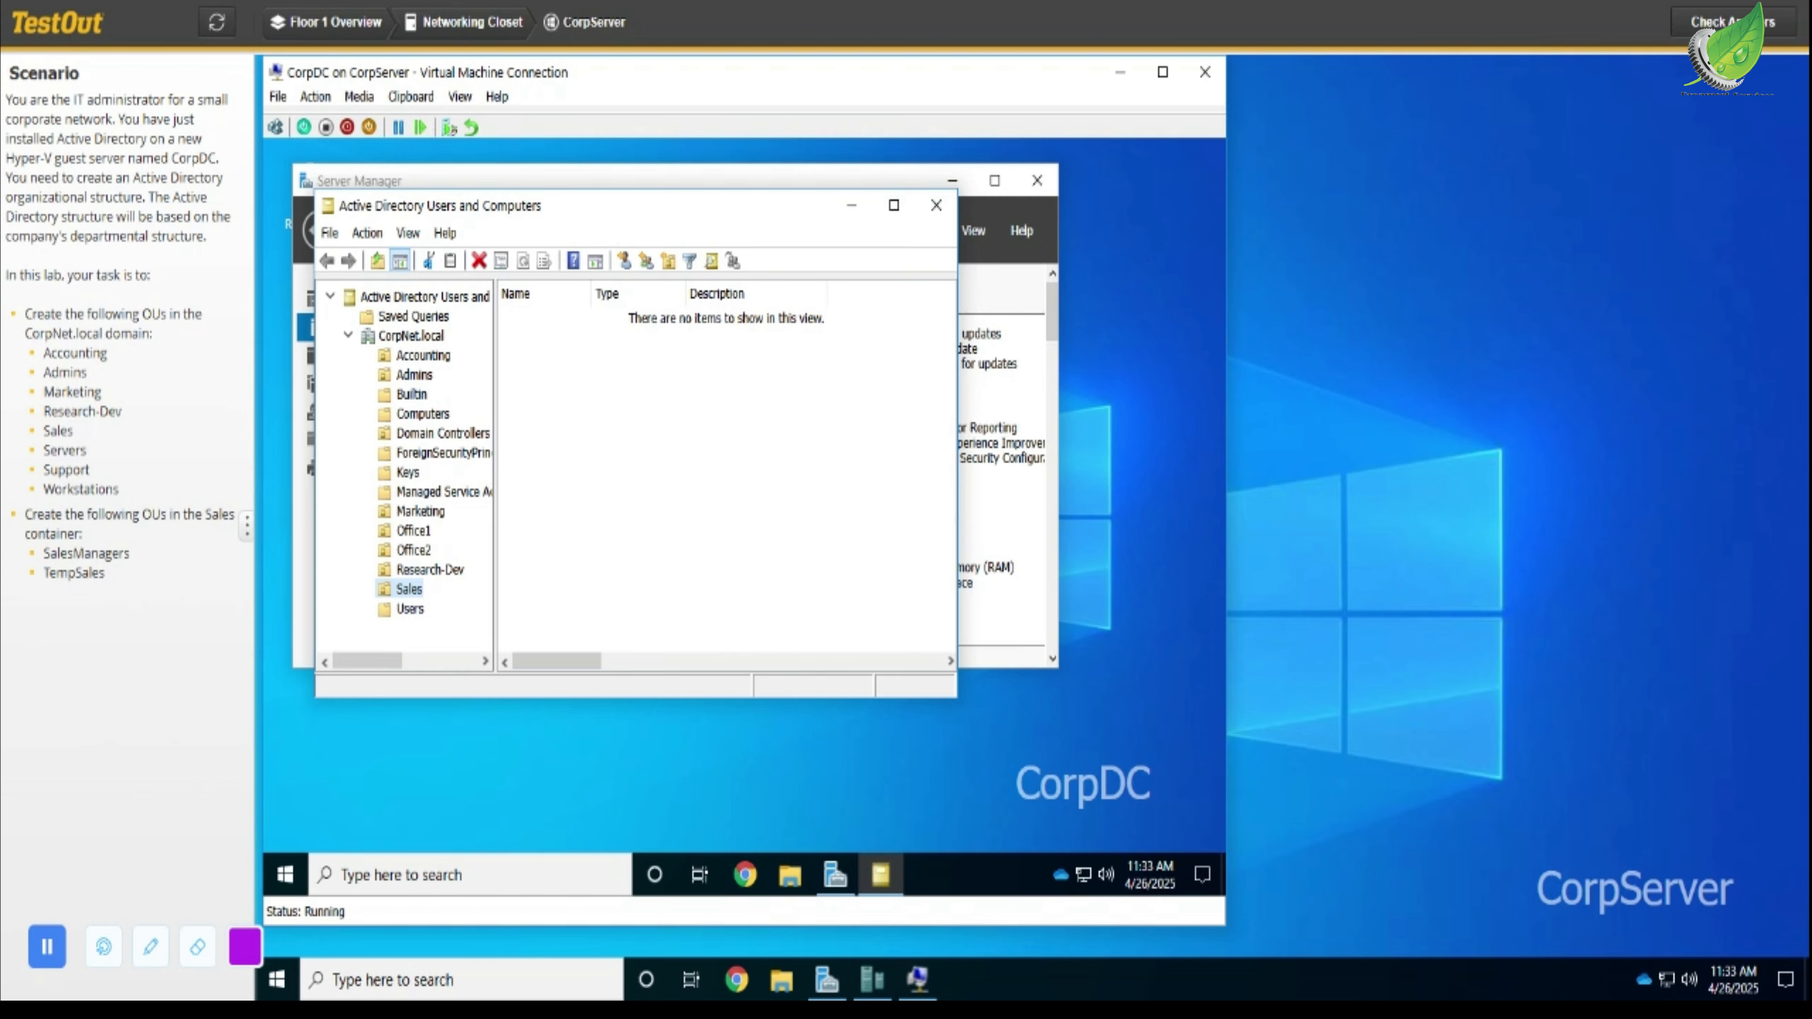
{"action": "left_click", "coordinate": [1, 492]}
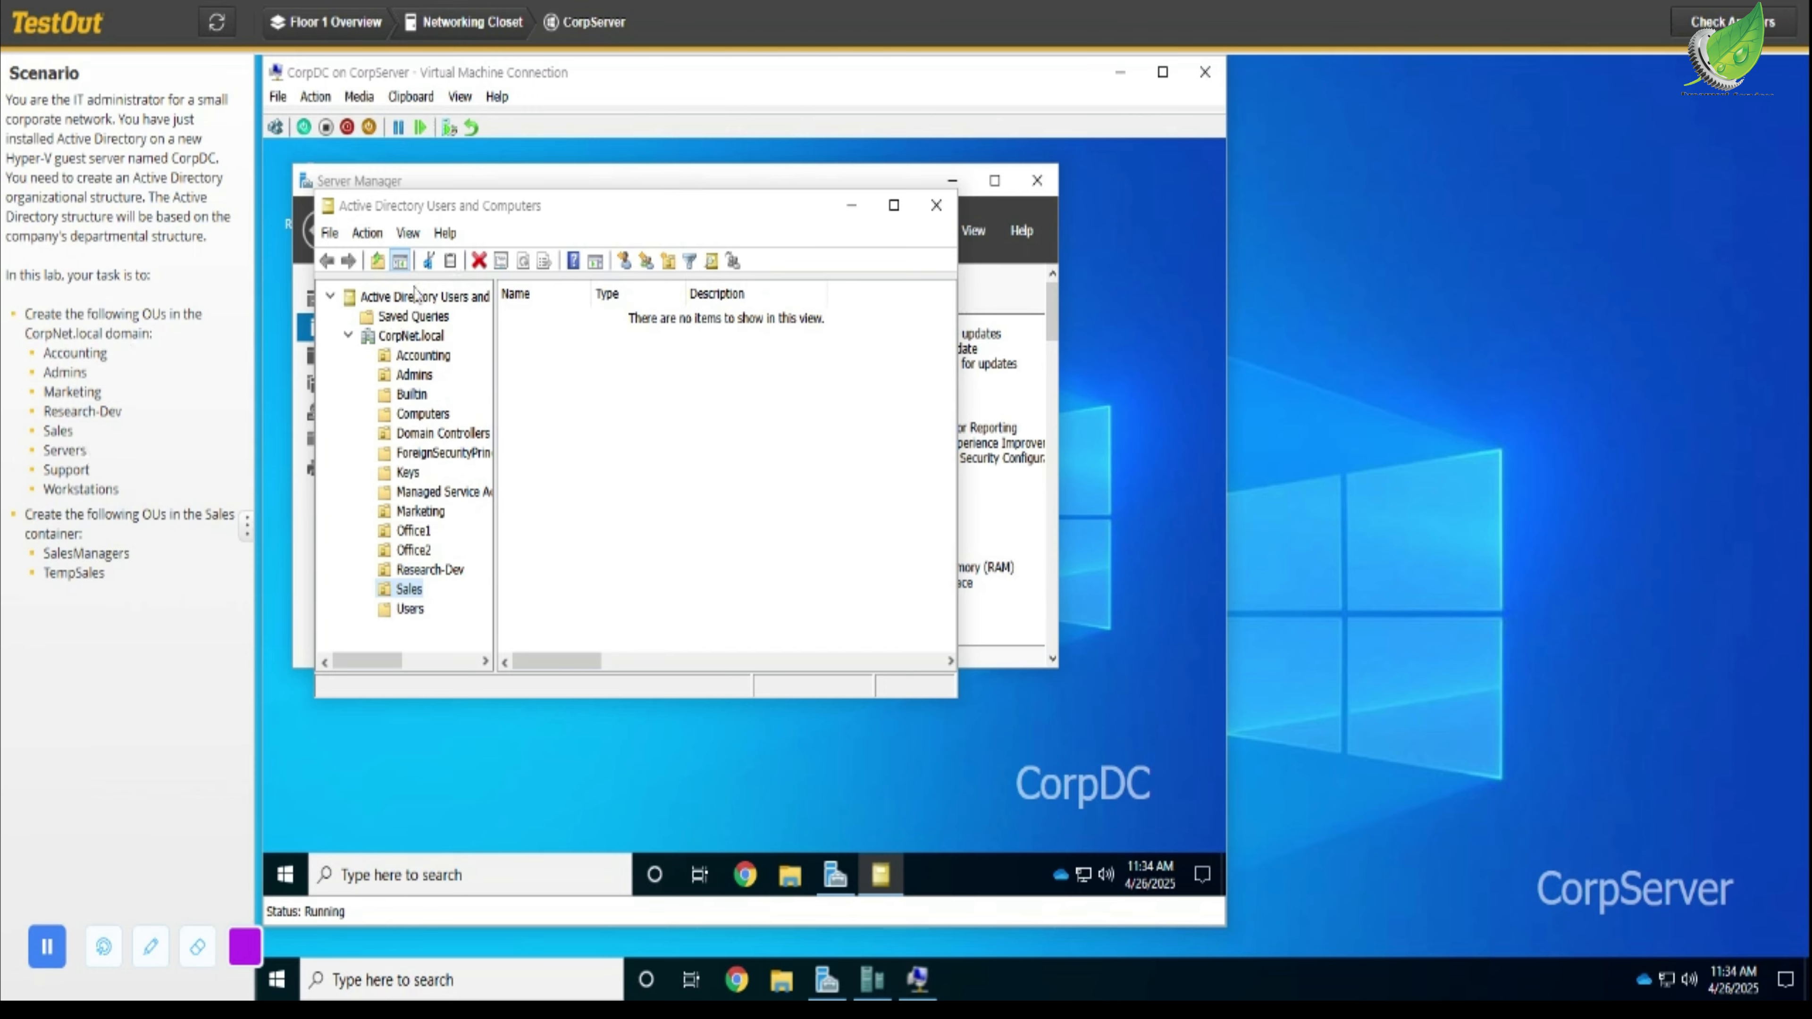
- Create a new organizational unit named Servers in the CorpNet.local domain
{"action": "left_click", "coordinate": [432, 341]}
{"action": "right_click", "coordinate": [430, 337]}
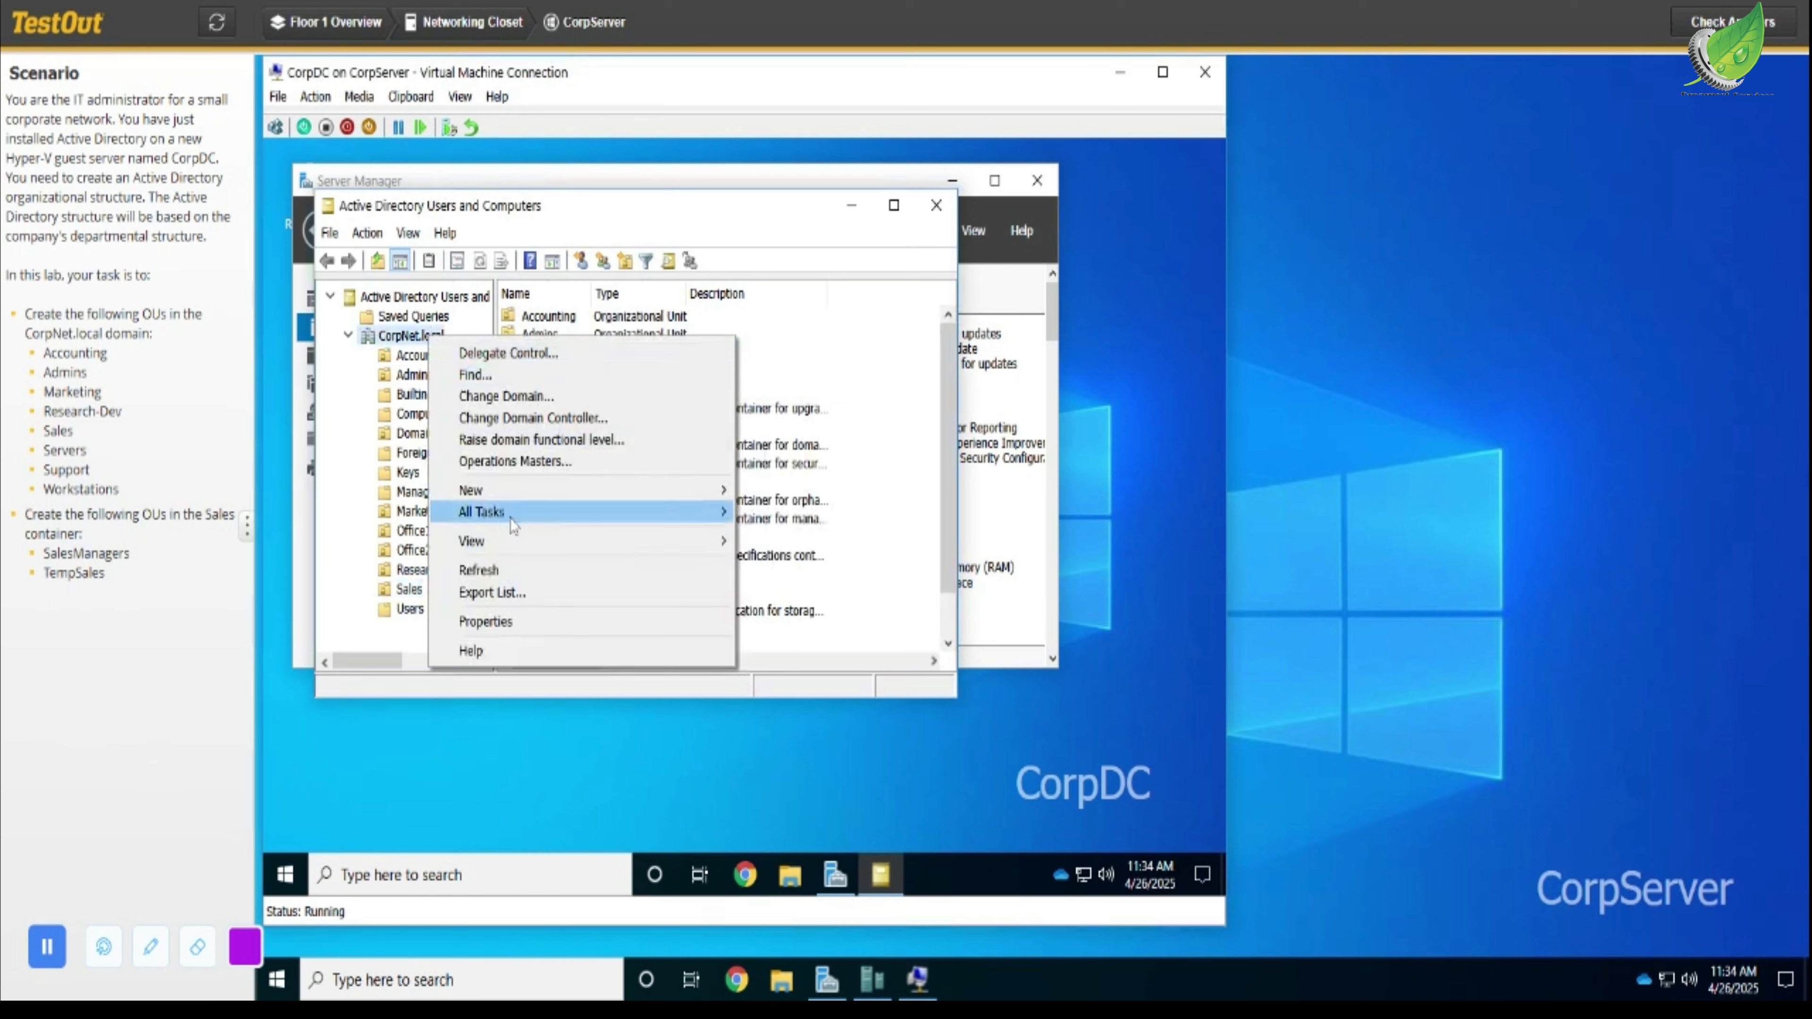
{"action": "mouse_move", "coordinate": [648, 498]}
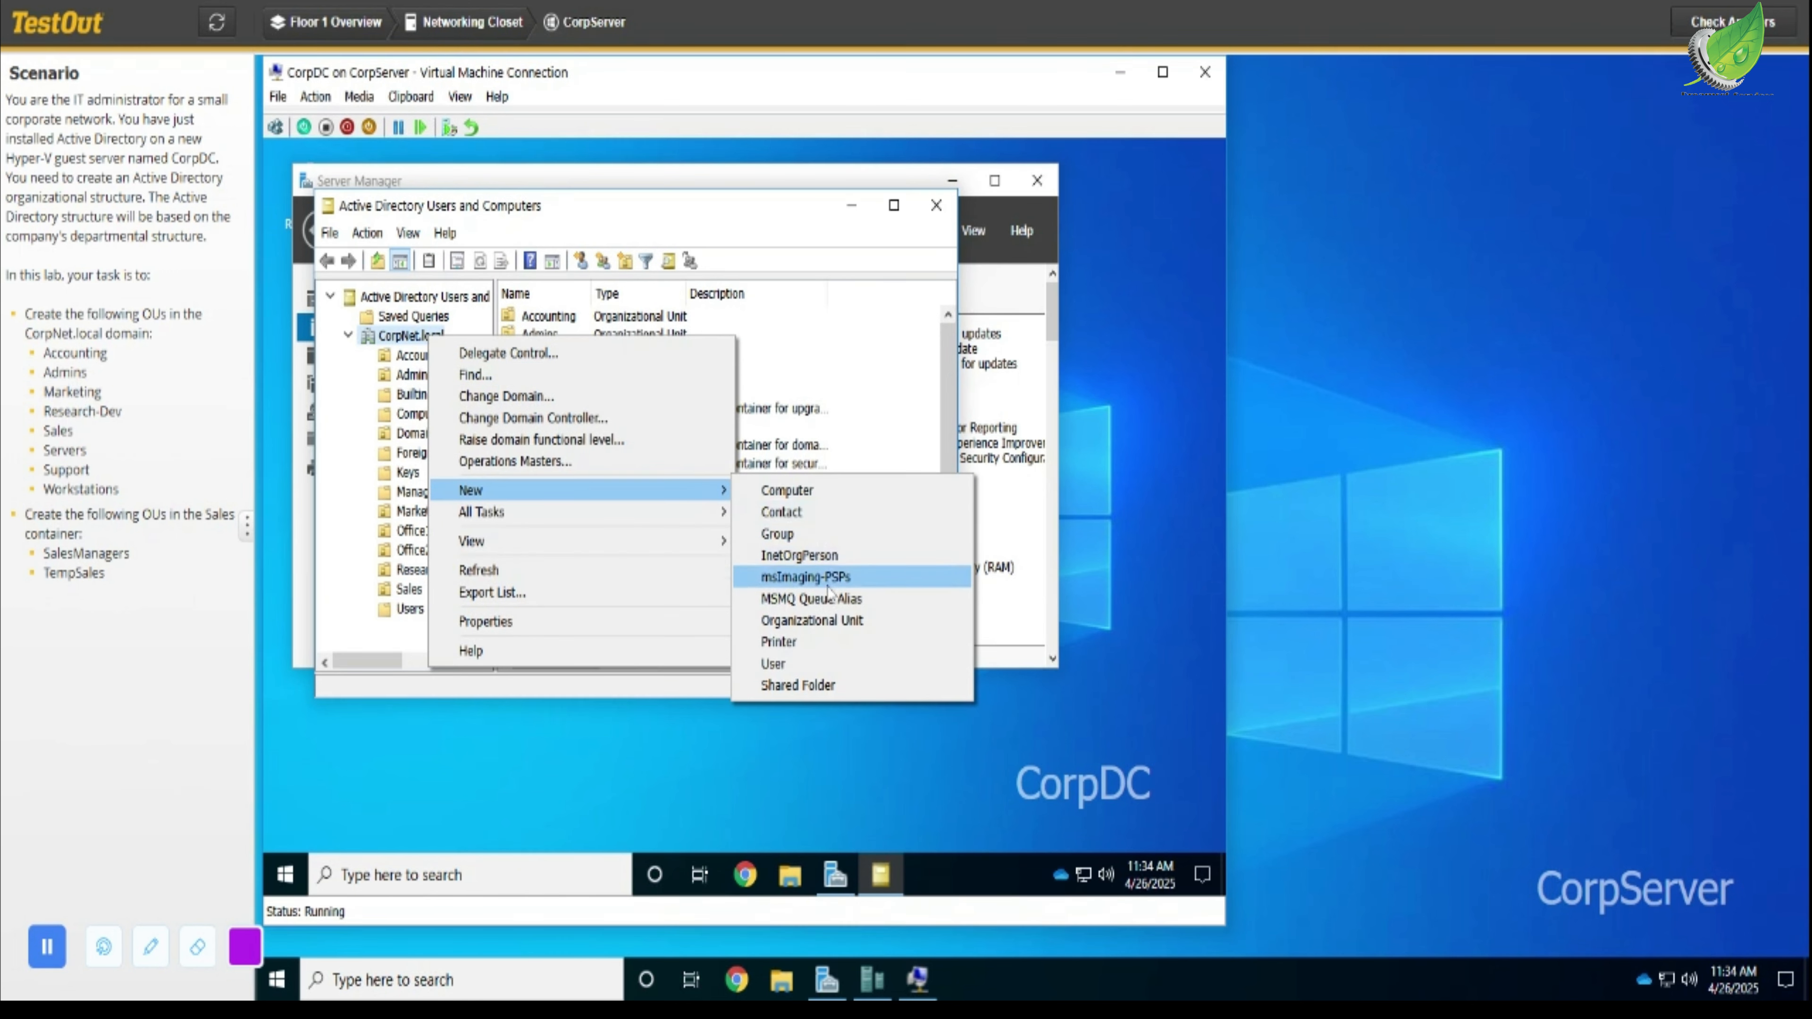
{"action": "left_click", "coordinate": [828, 621]}
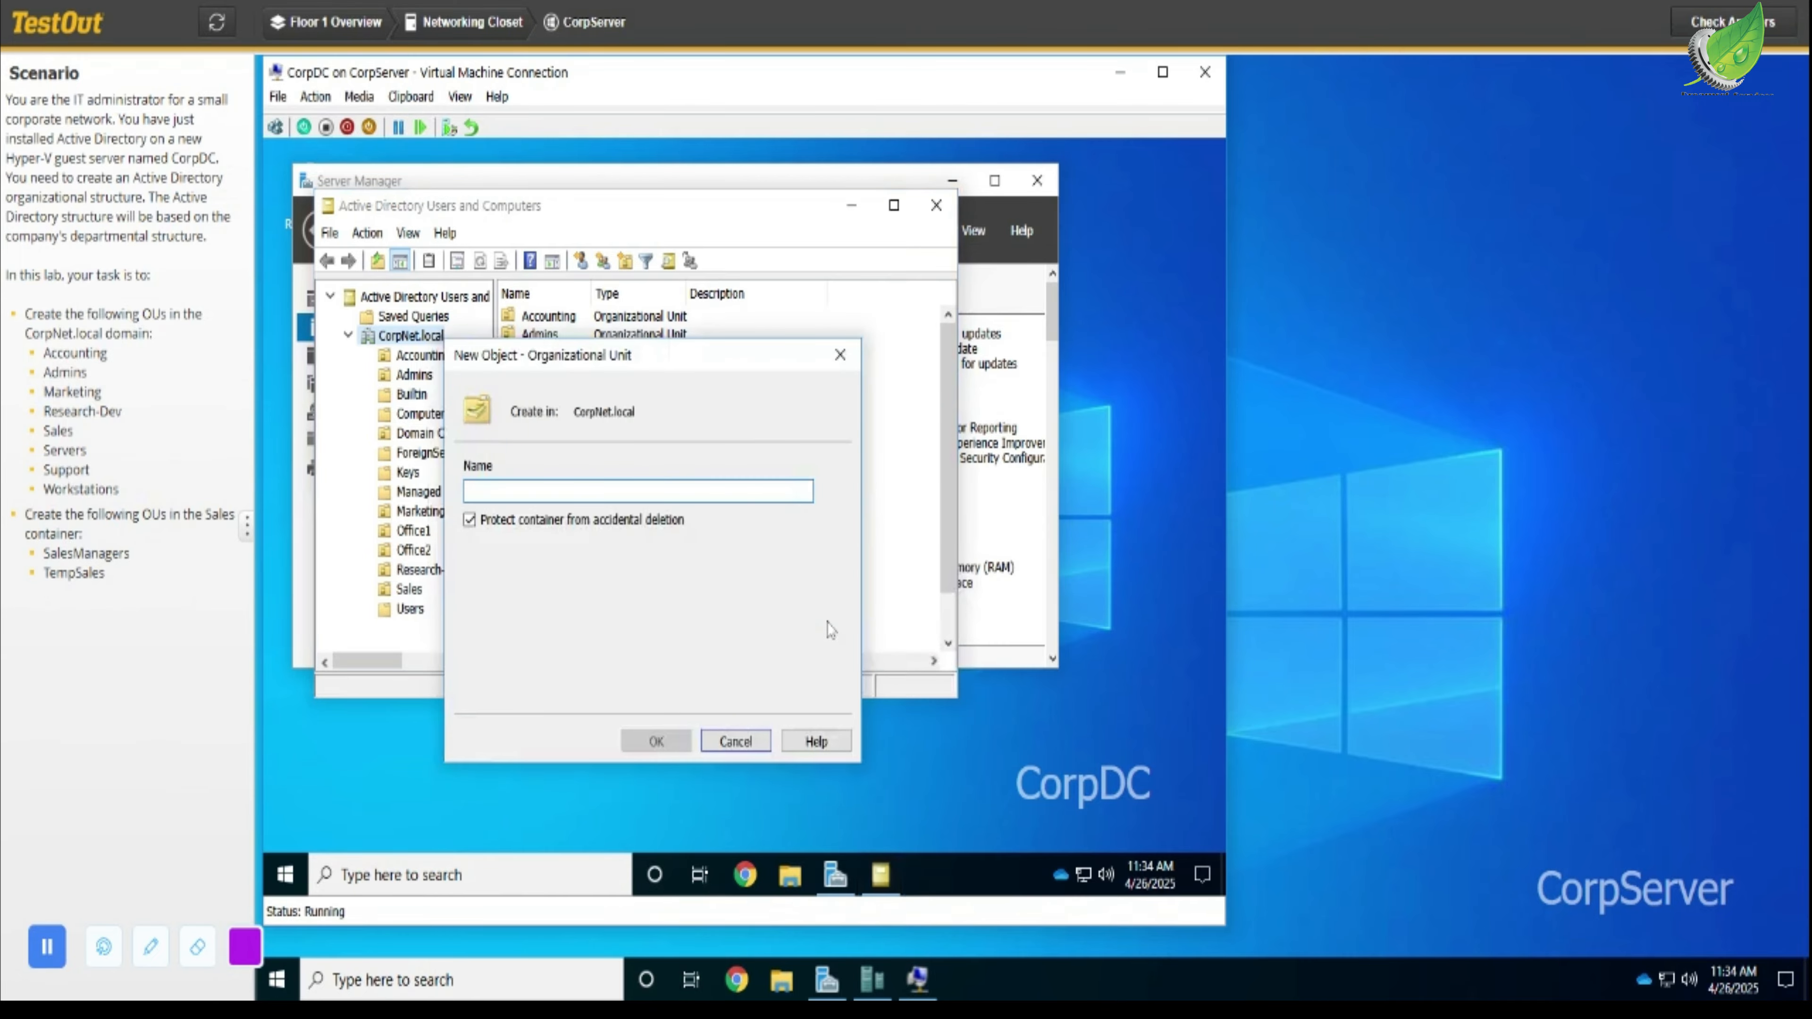
{"action": "type", "text": "S"}
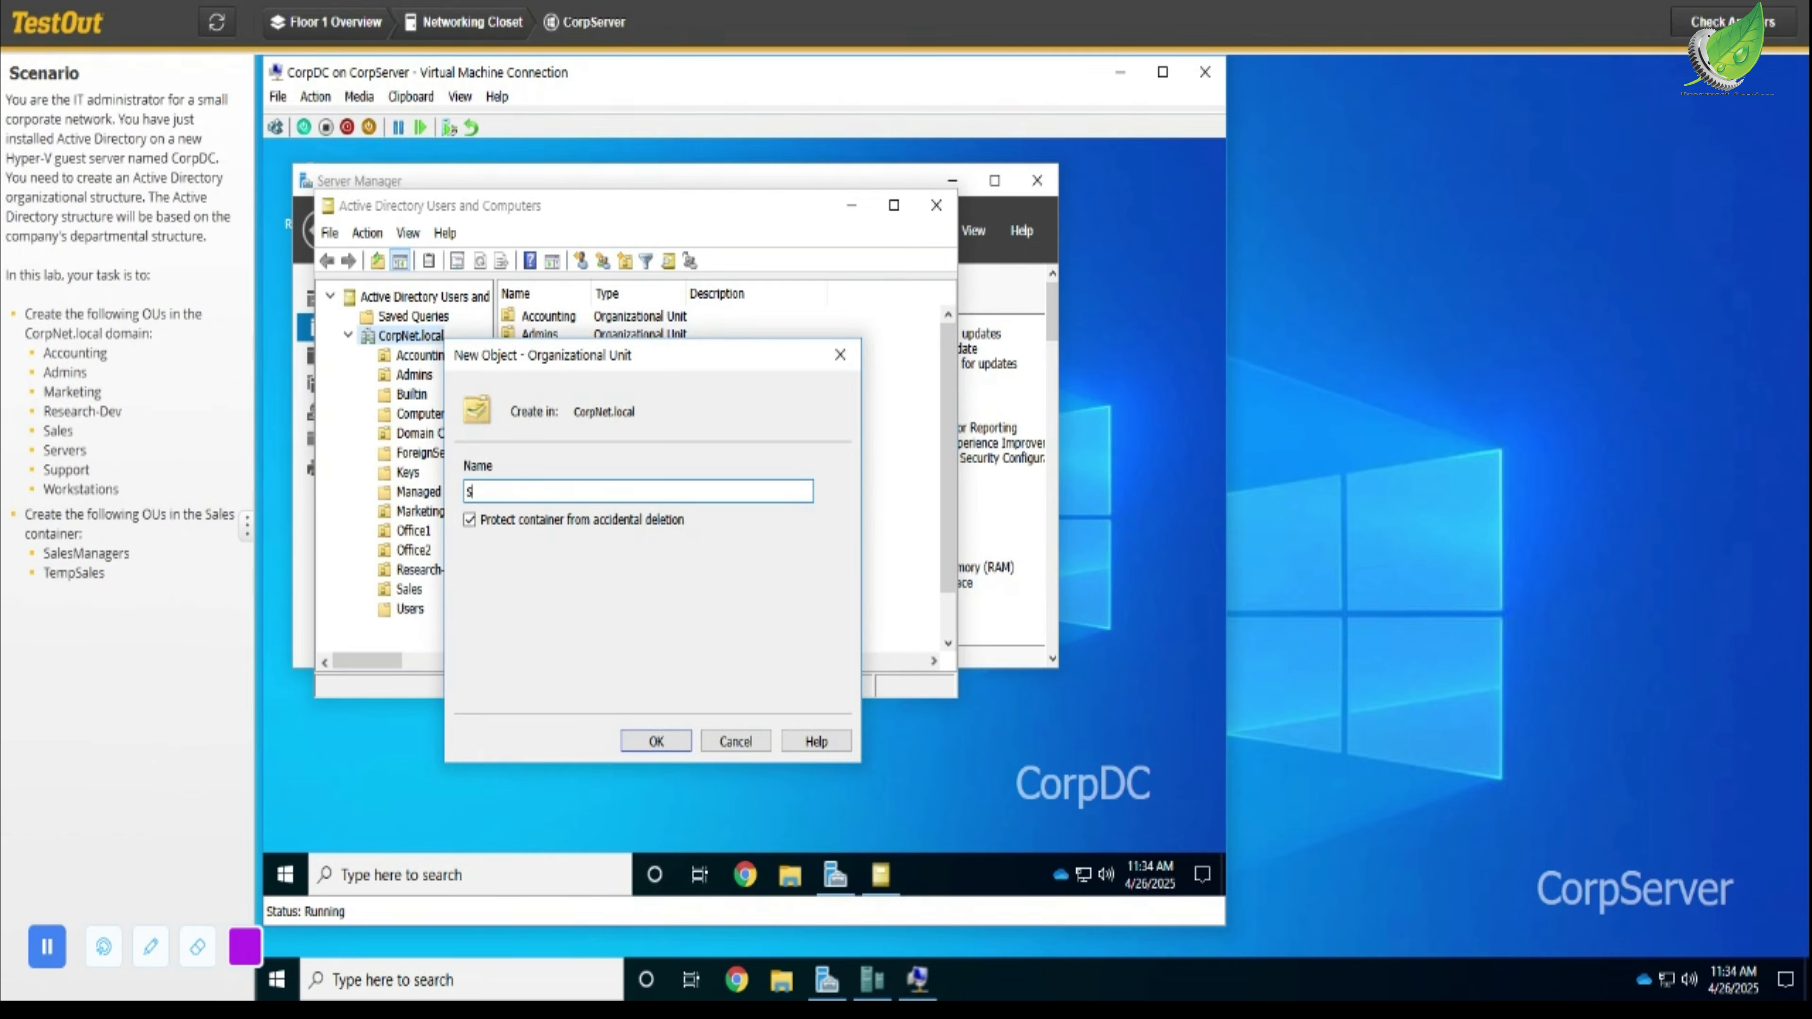
{"action": "type", "text": "ervers"}
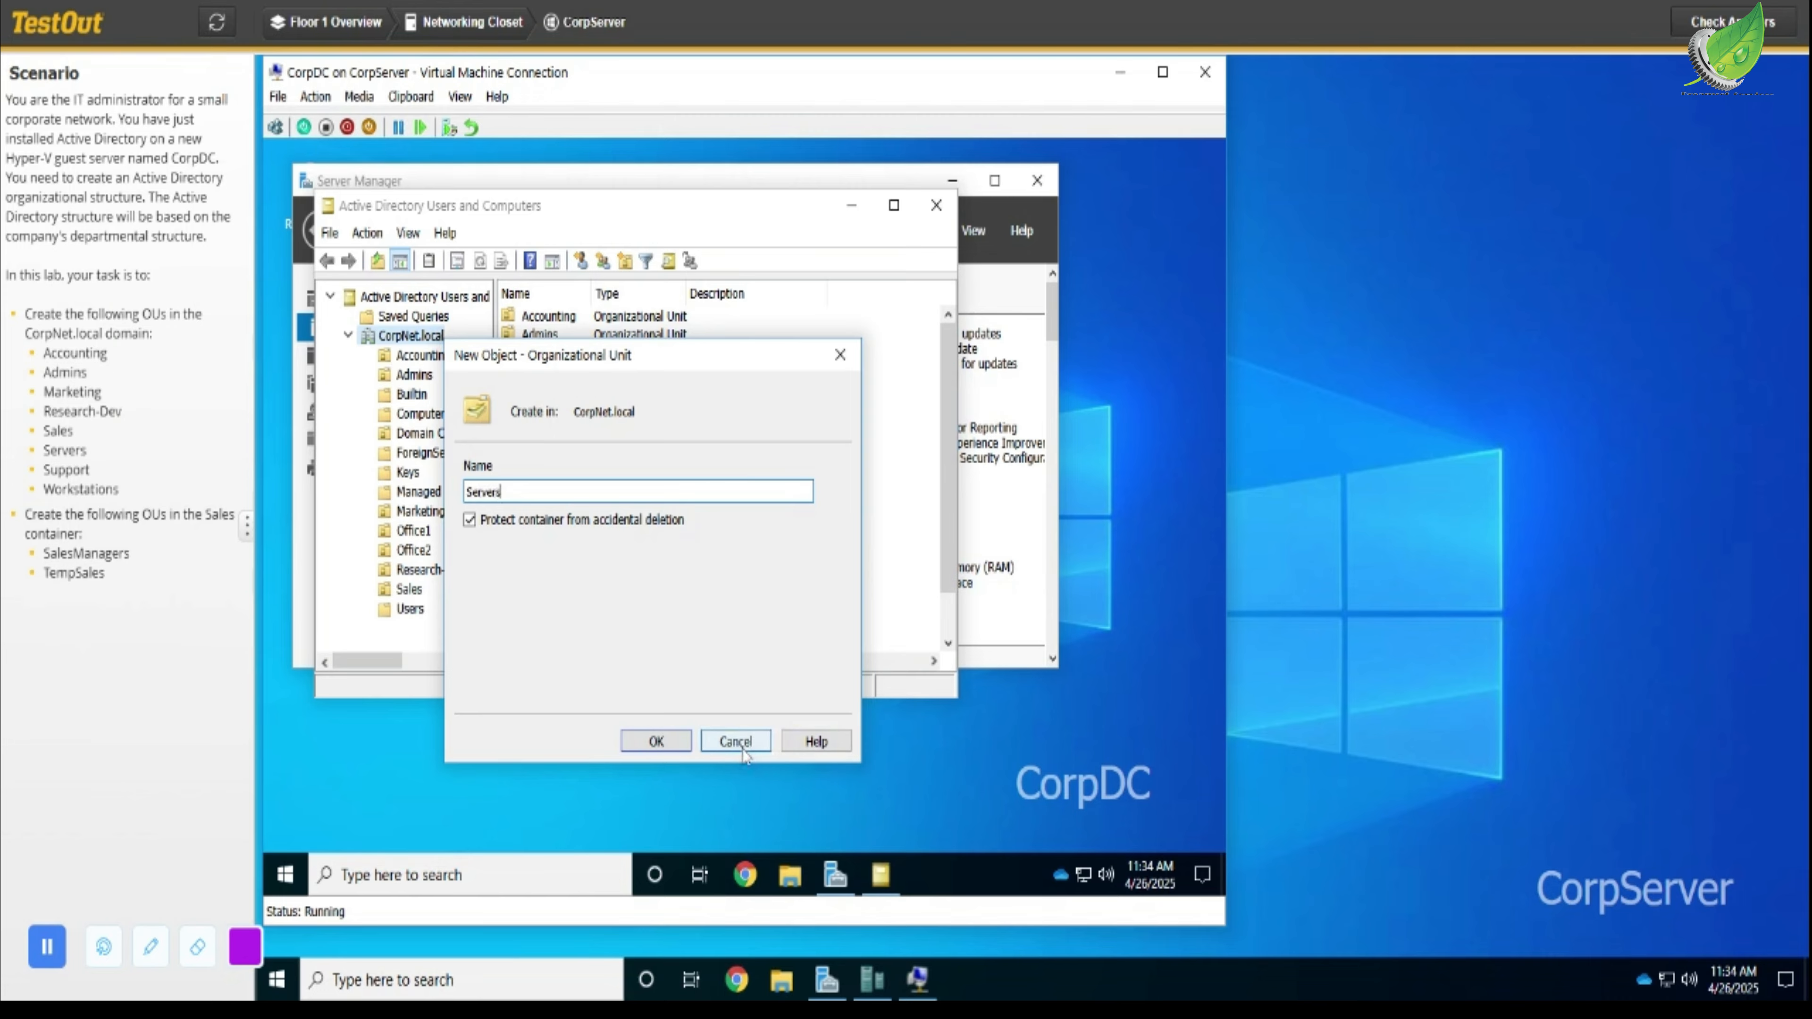
{"action": "left_click", "coordinate": [656, 742]}
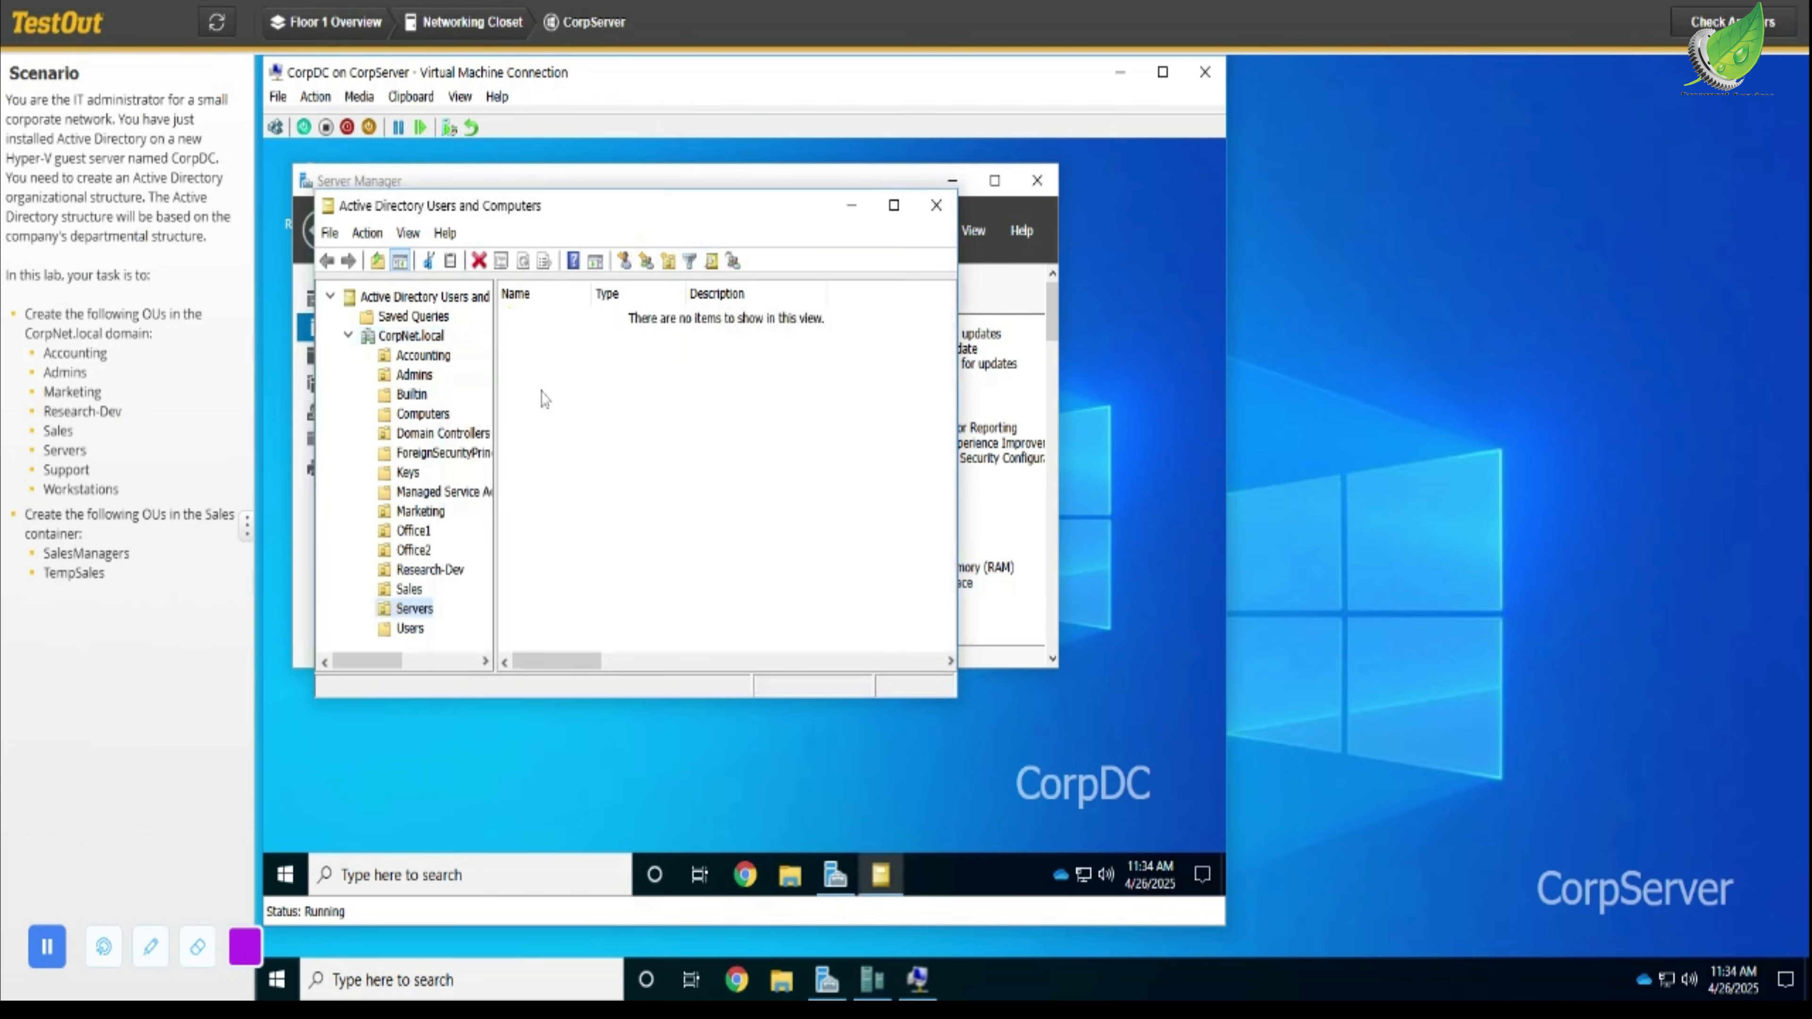
- Create a new organizational unit named Support in the CorpNet.local domain
{"action": "left_click", "coordinate": [440, 337]}
{"action": "right_click", "coordinate": [441, 337]}
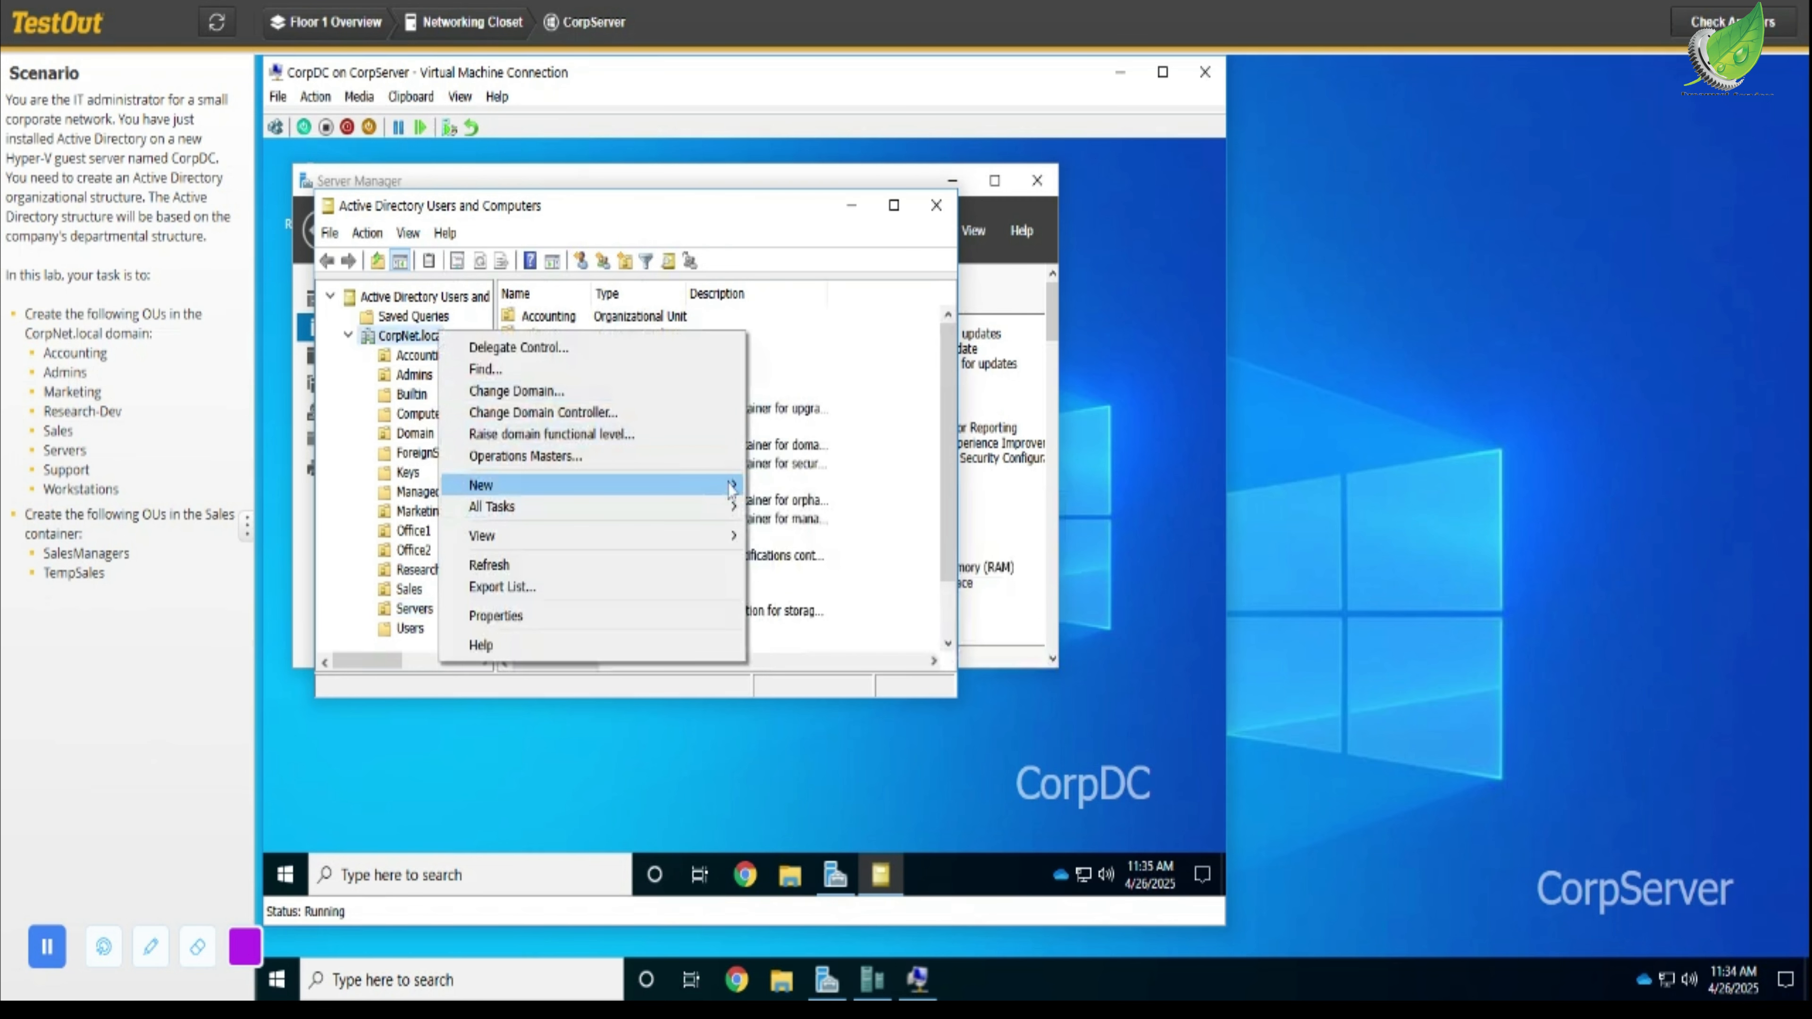
{"action": "mouse_move", "coordinate": [731, 488]}
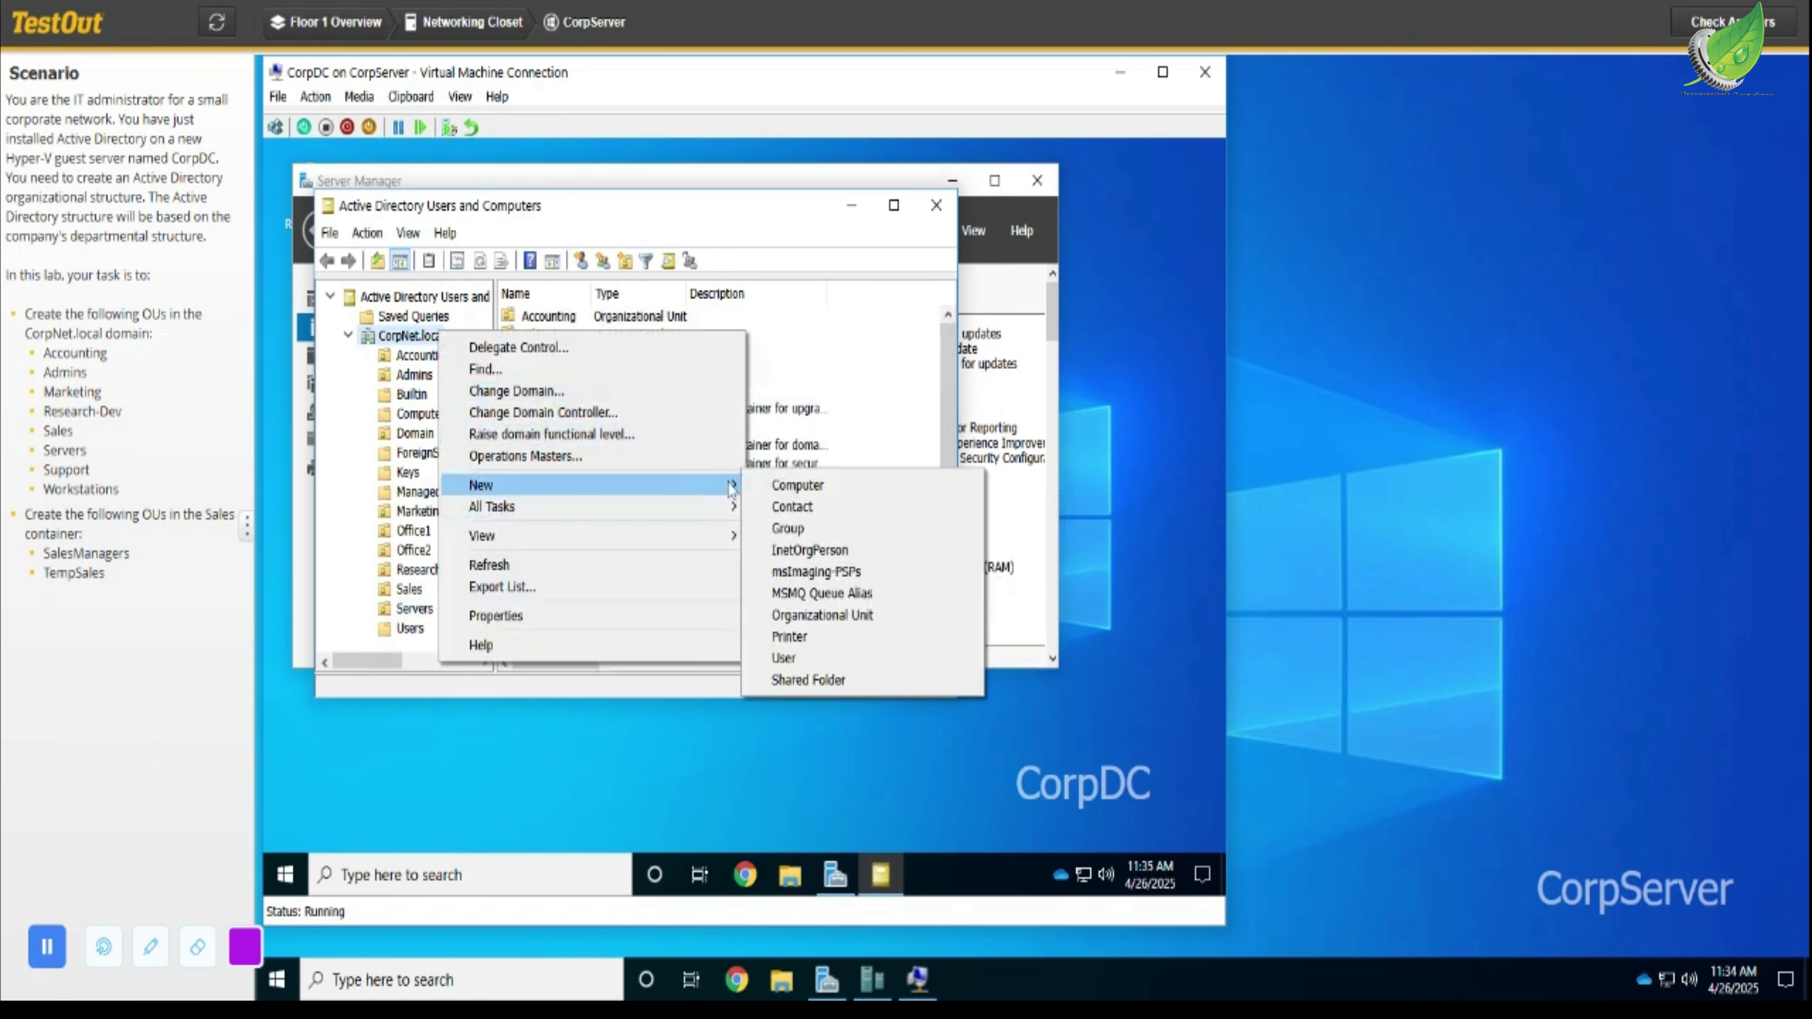
{"action": "left_click", "coordinate": [866, 617]}
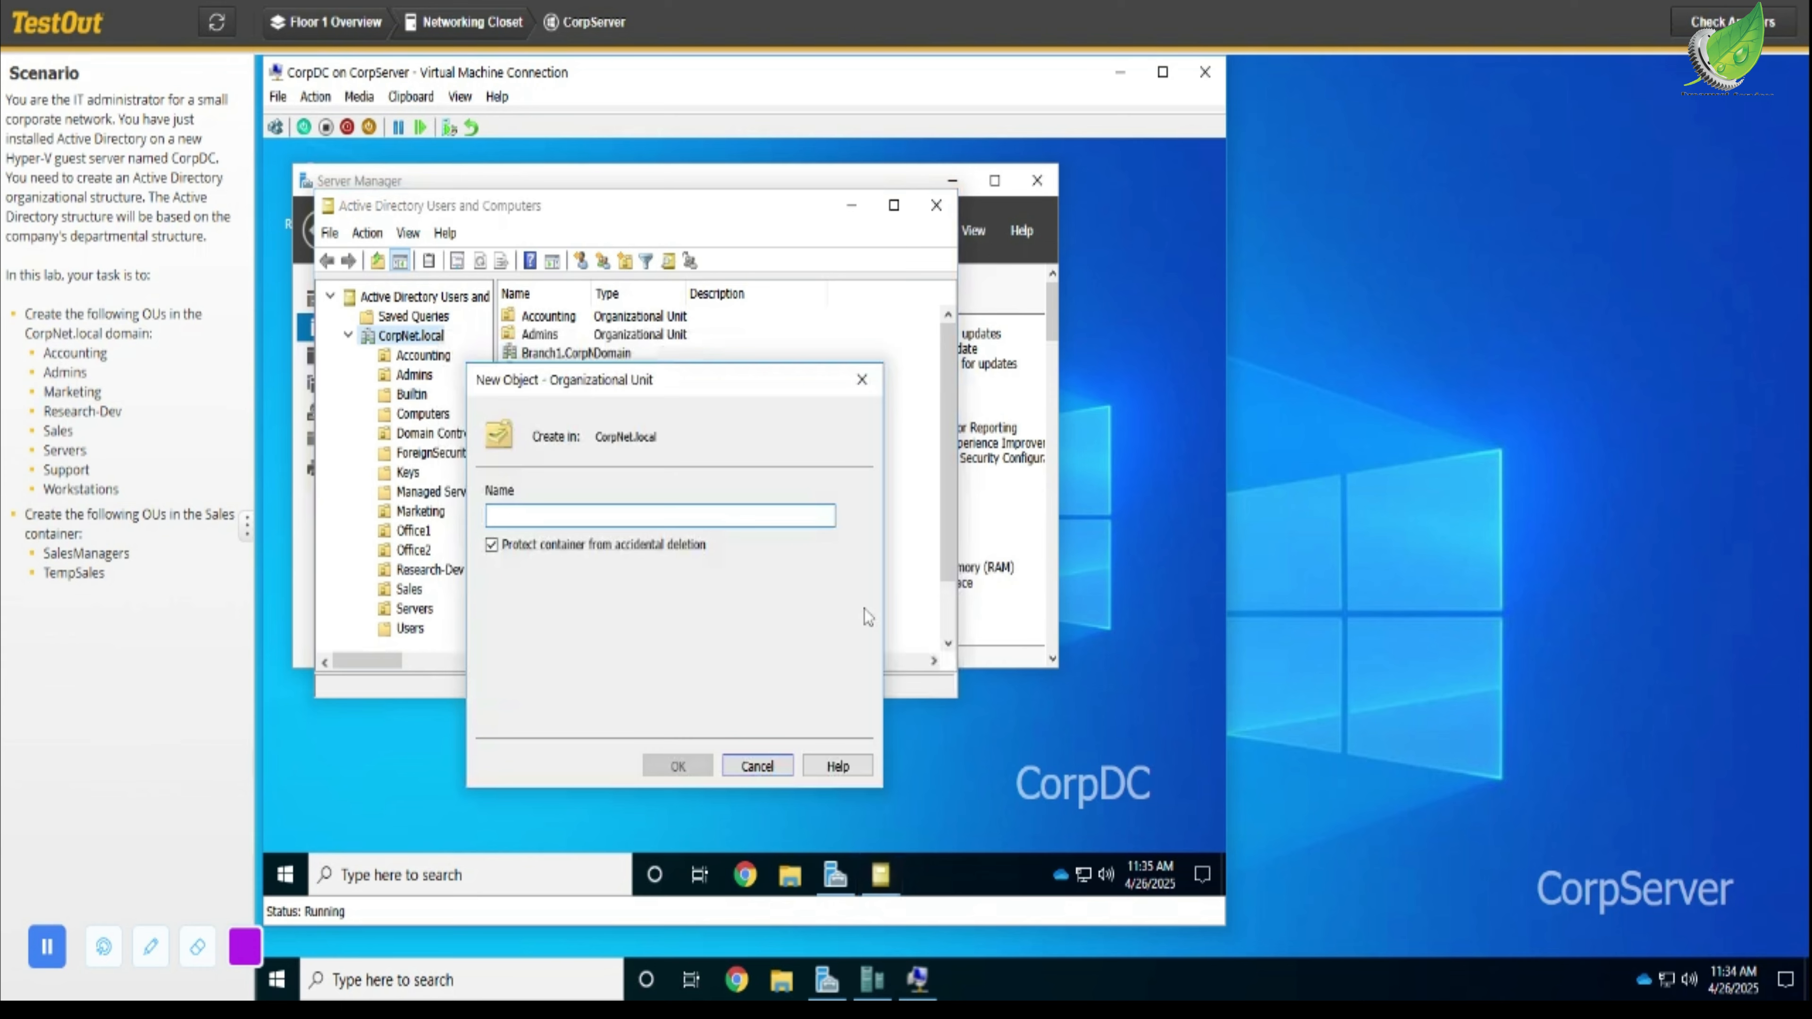
{"action": "type", "text": "S"}
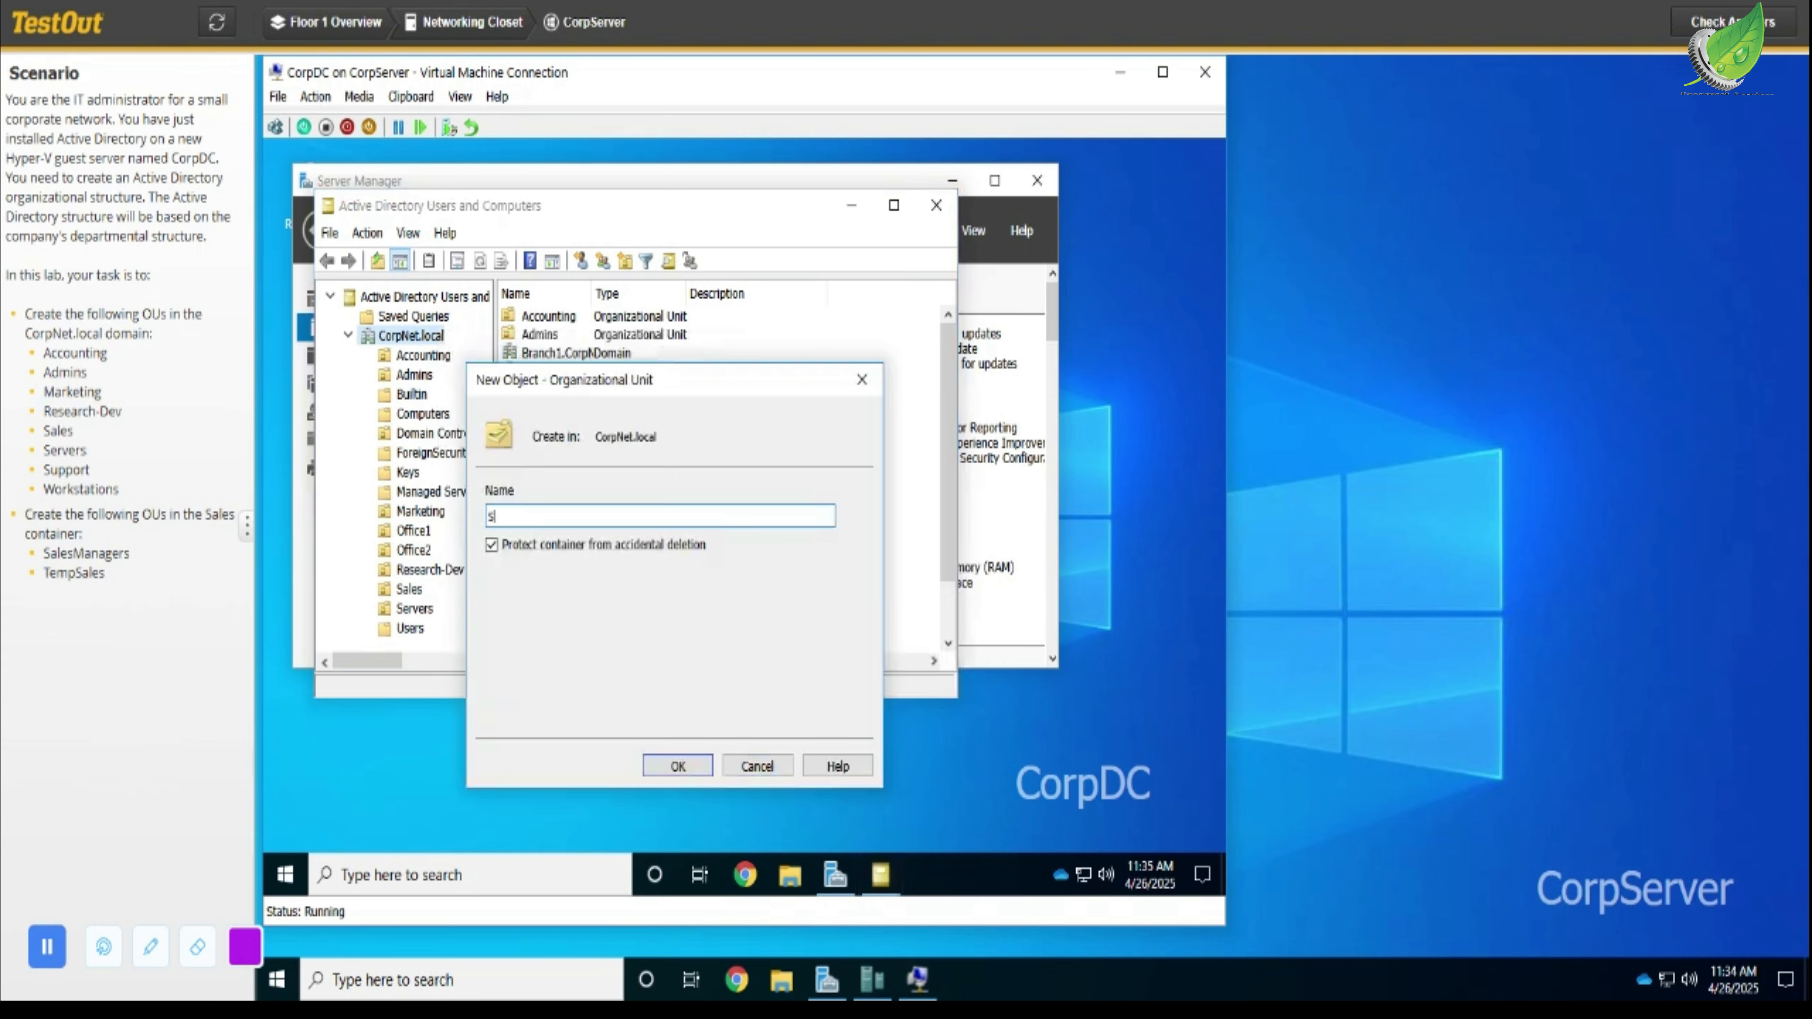
{"action": "type", "text": "upport"}
{"action": "left_click", "coordinate": [678, 766]}
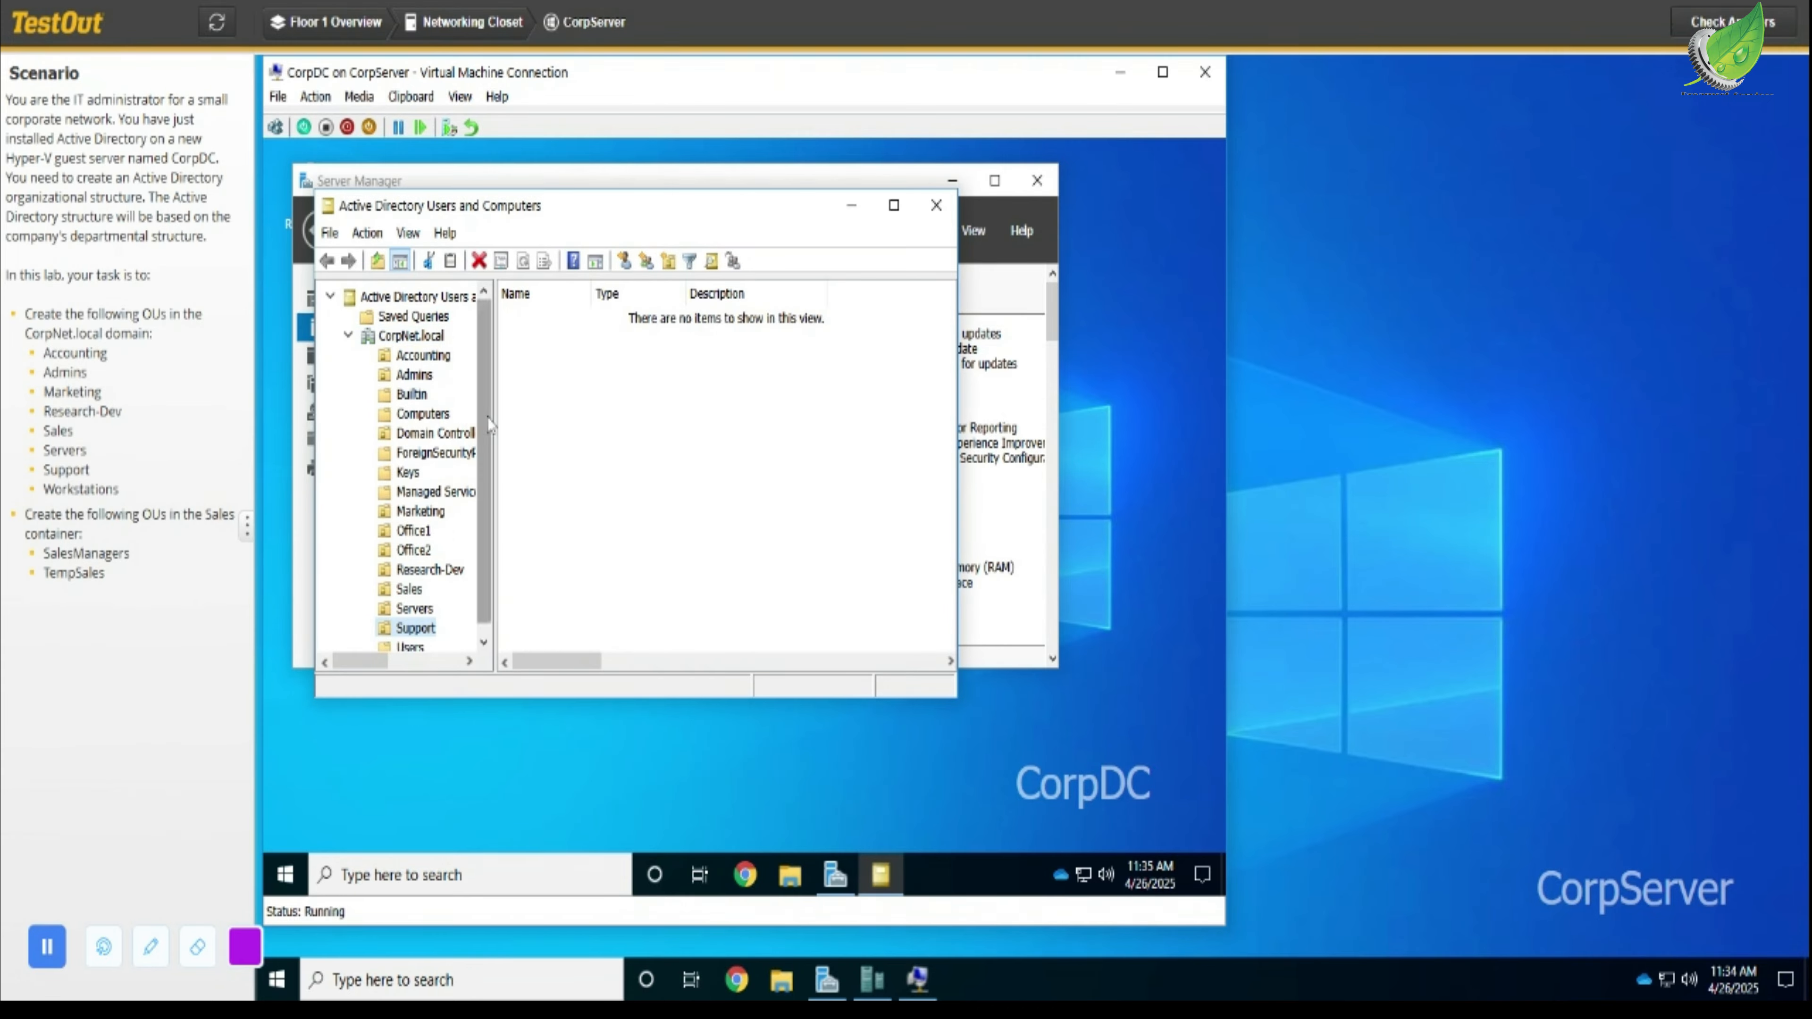
- Create a new organizational unit named Workstations in the CorpNet.local domain
{"action": "left_click", "coordinate": [431, 341]}
{"action": "right_click", "coordinate": [432, 342]}
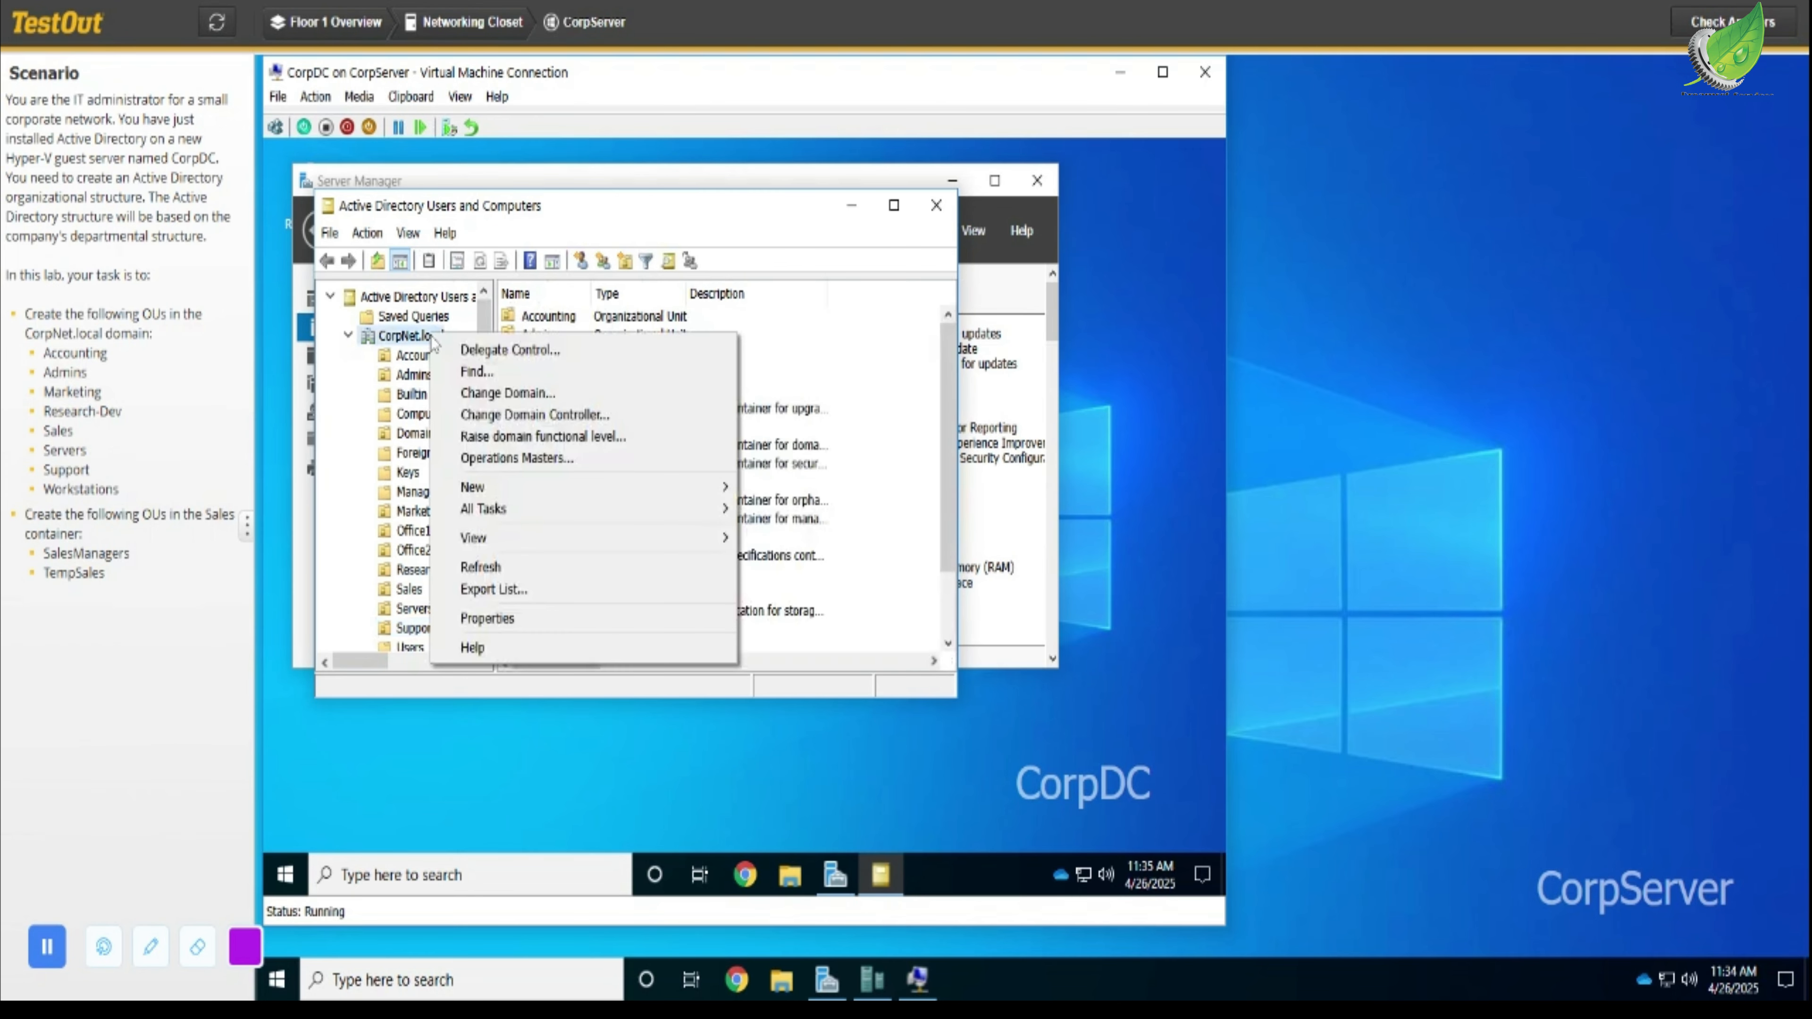
{"action": "mouse_move", "coordinate": [562, 549]}
{"action": "mouse_move", "coordinate": [570, 487]}
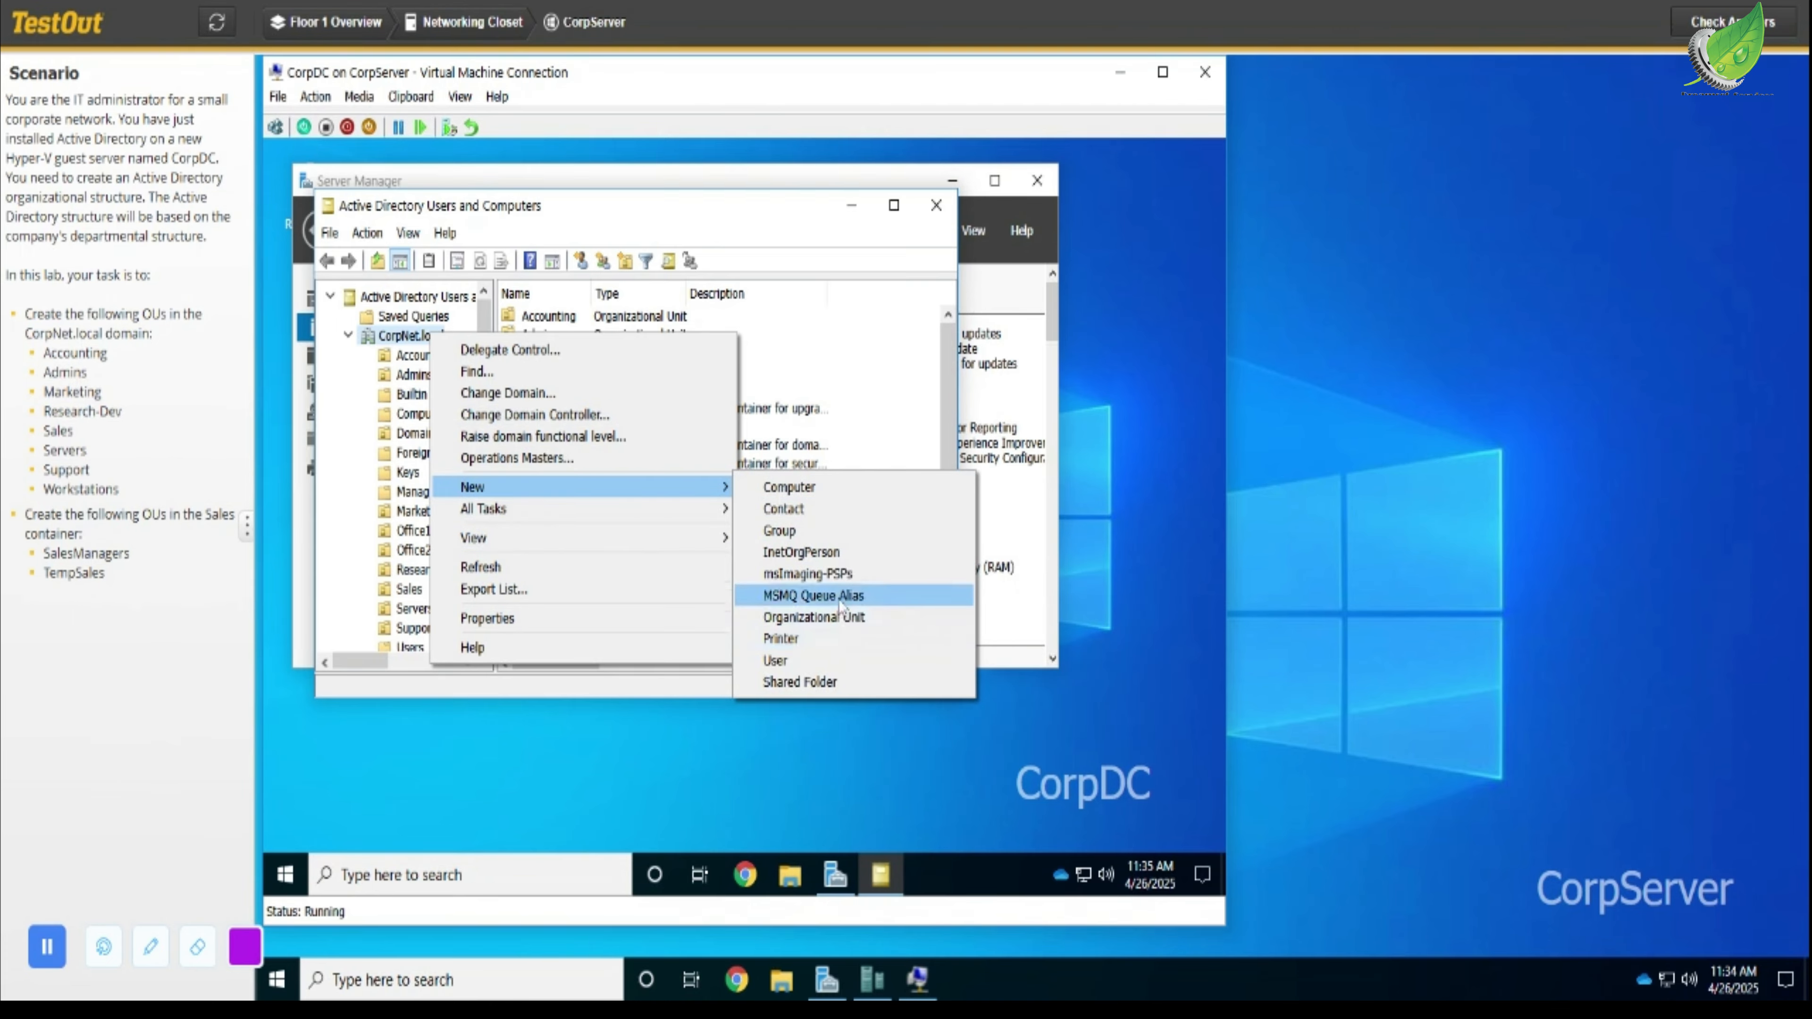
{"action": "left_click", "coordinate": [840, 618]}
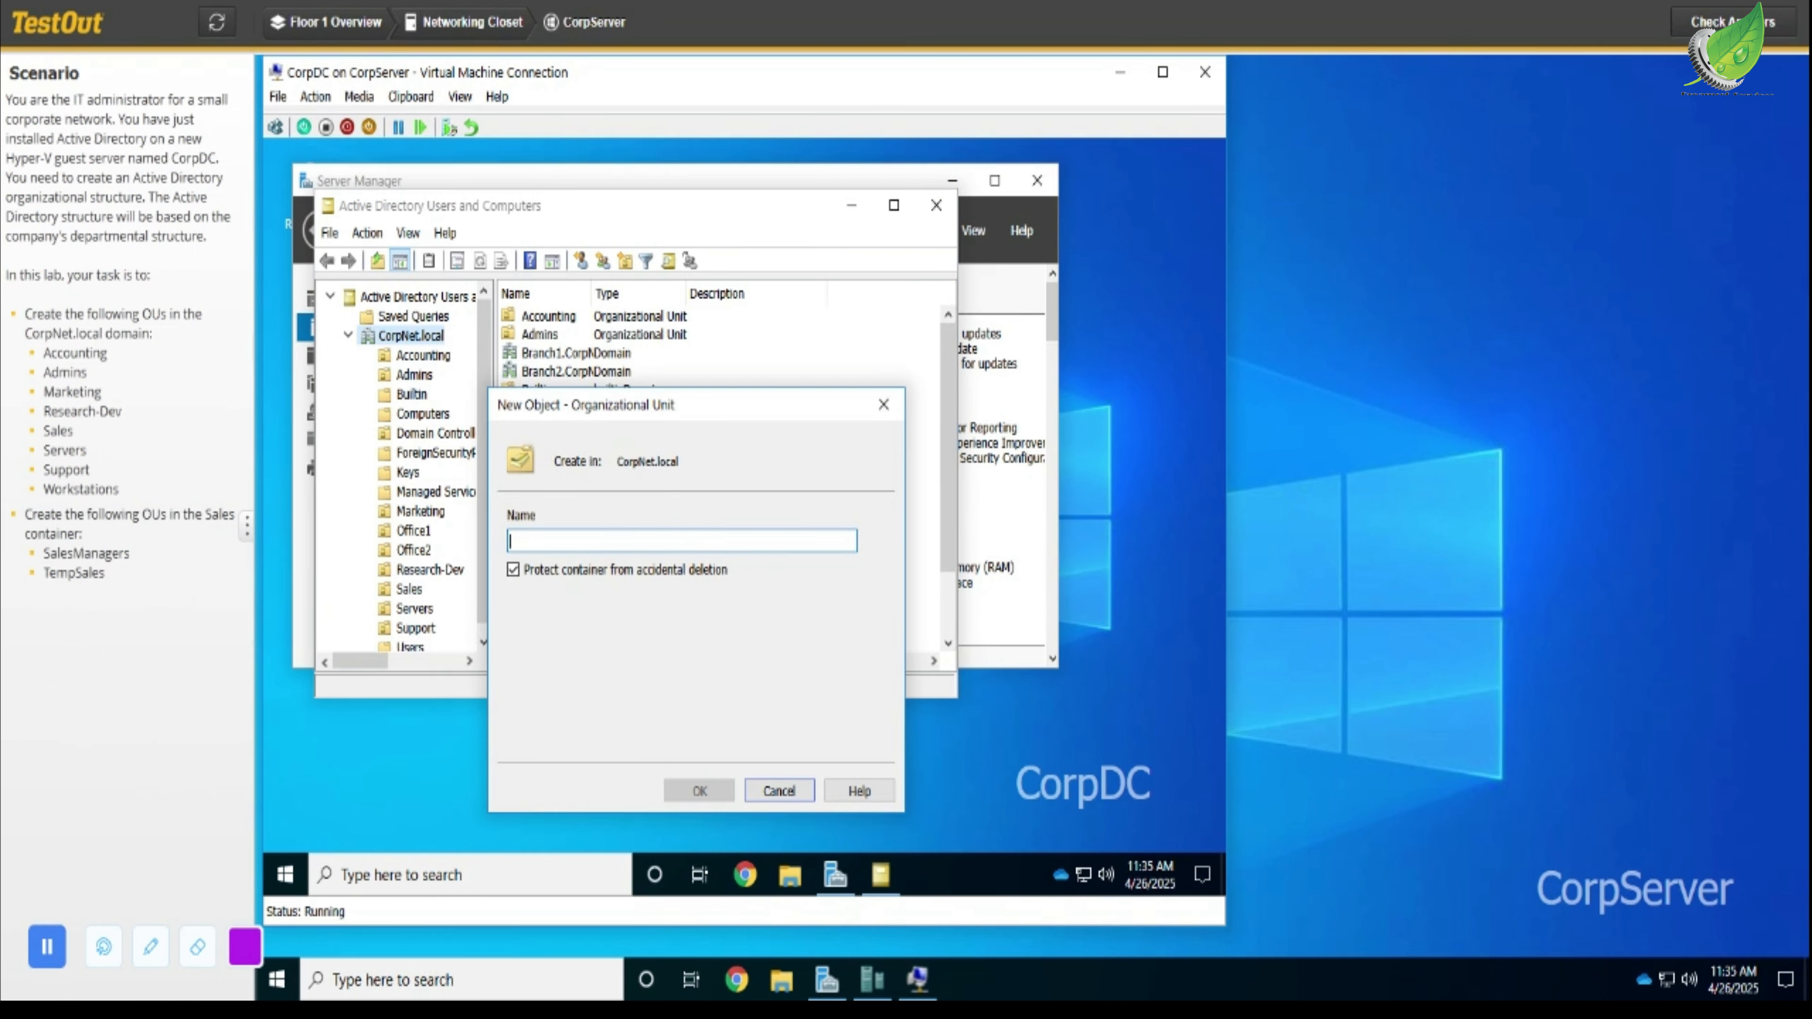
{"action": "type", "text": "W"}
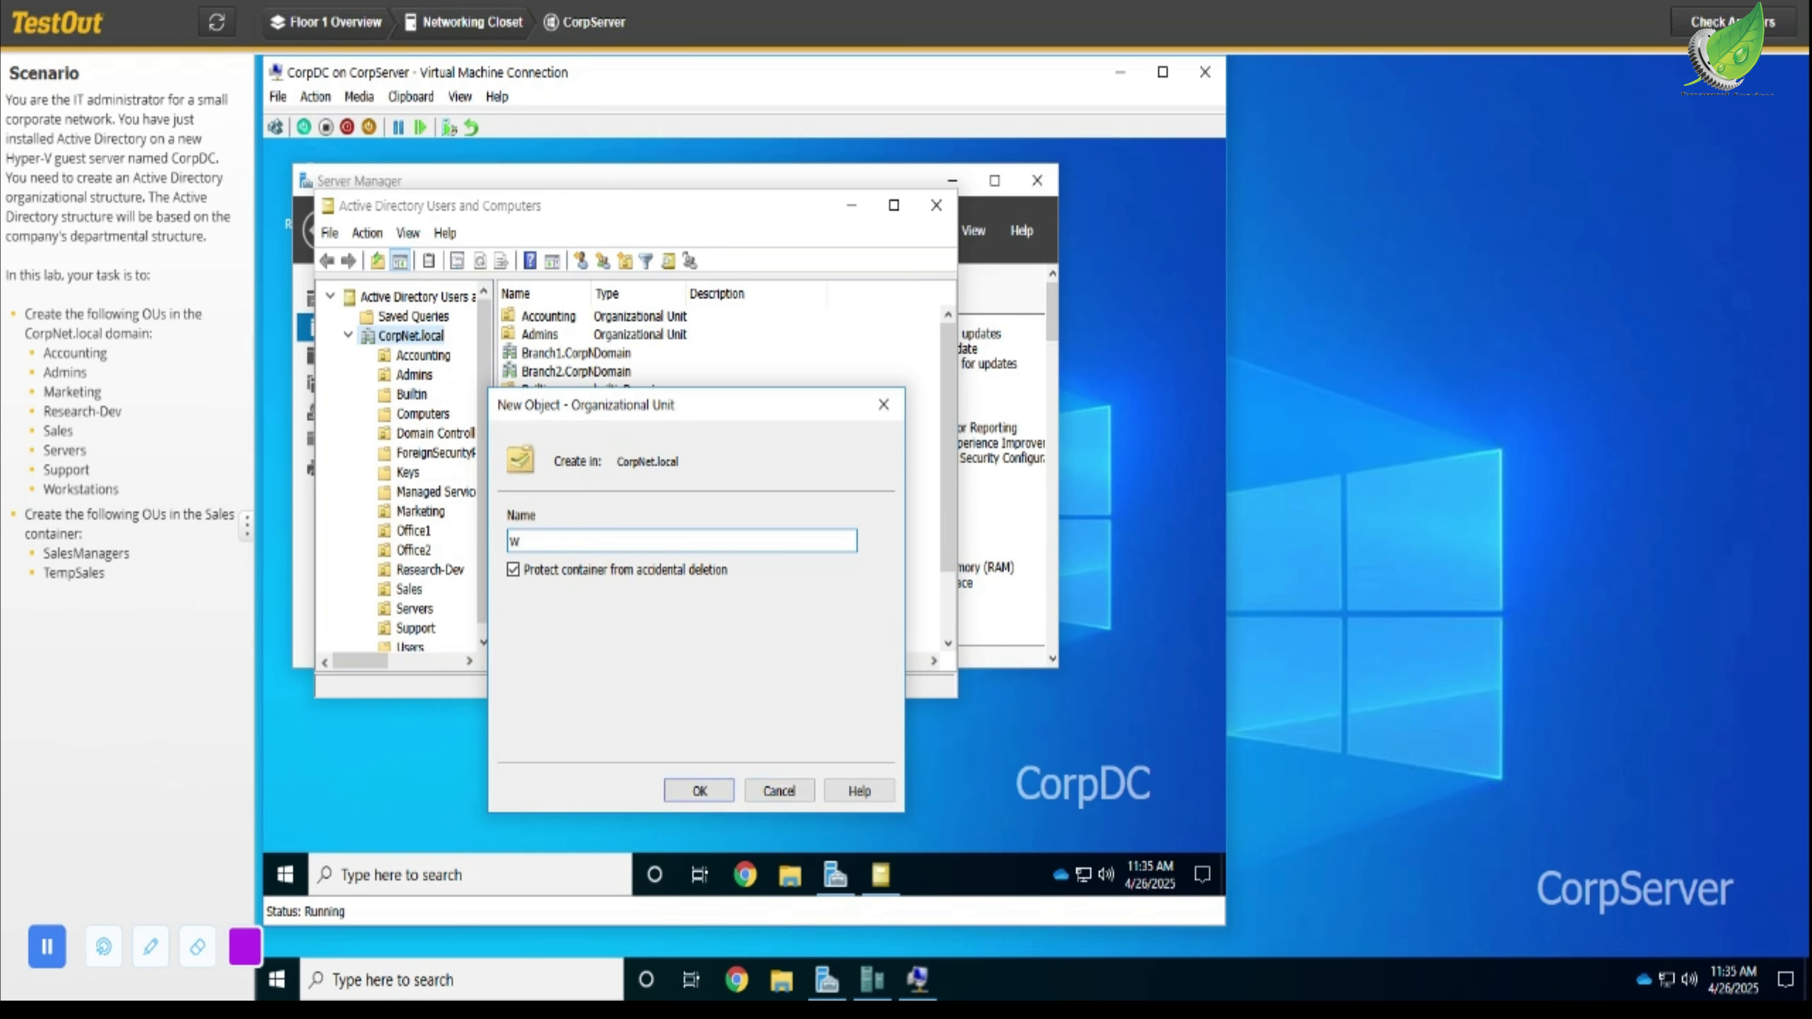
{"action": "type", "text": "orkstations"}
{"action": "left_click", "coordinate": [699, 791]}
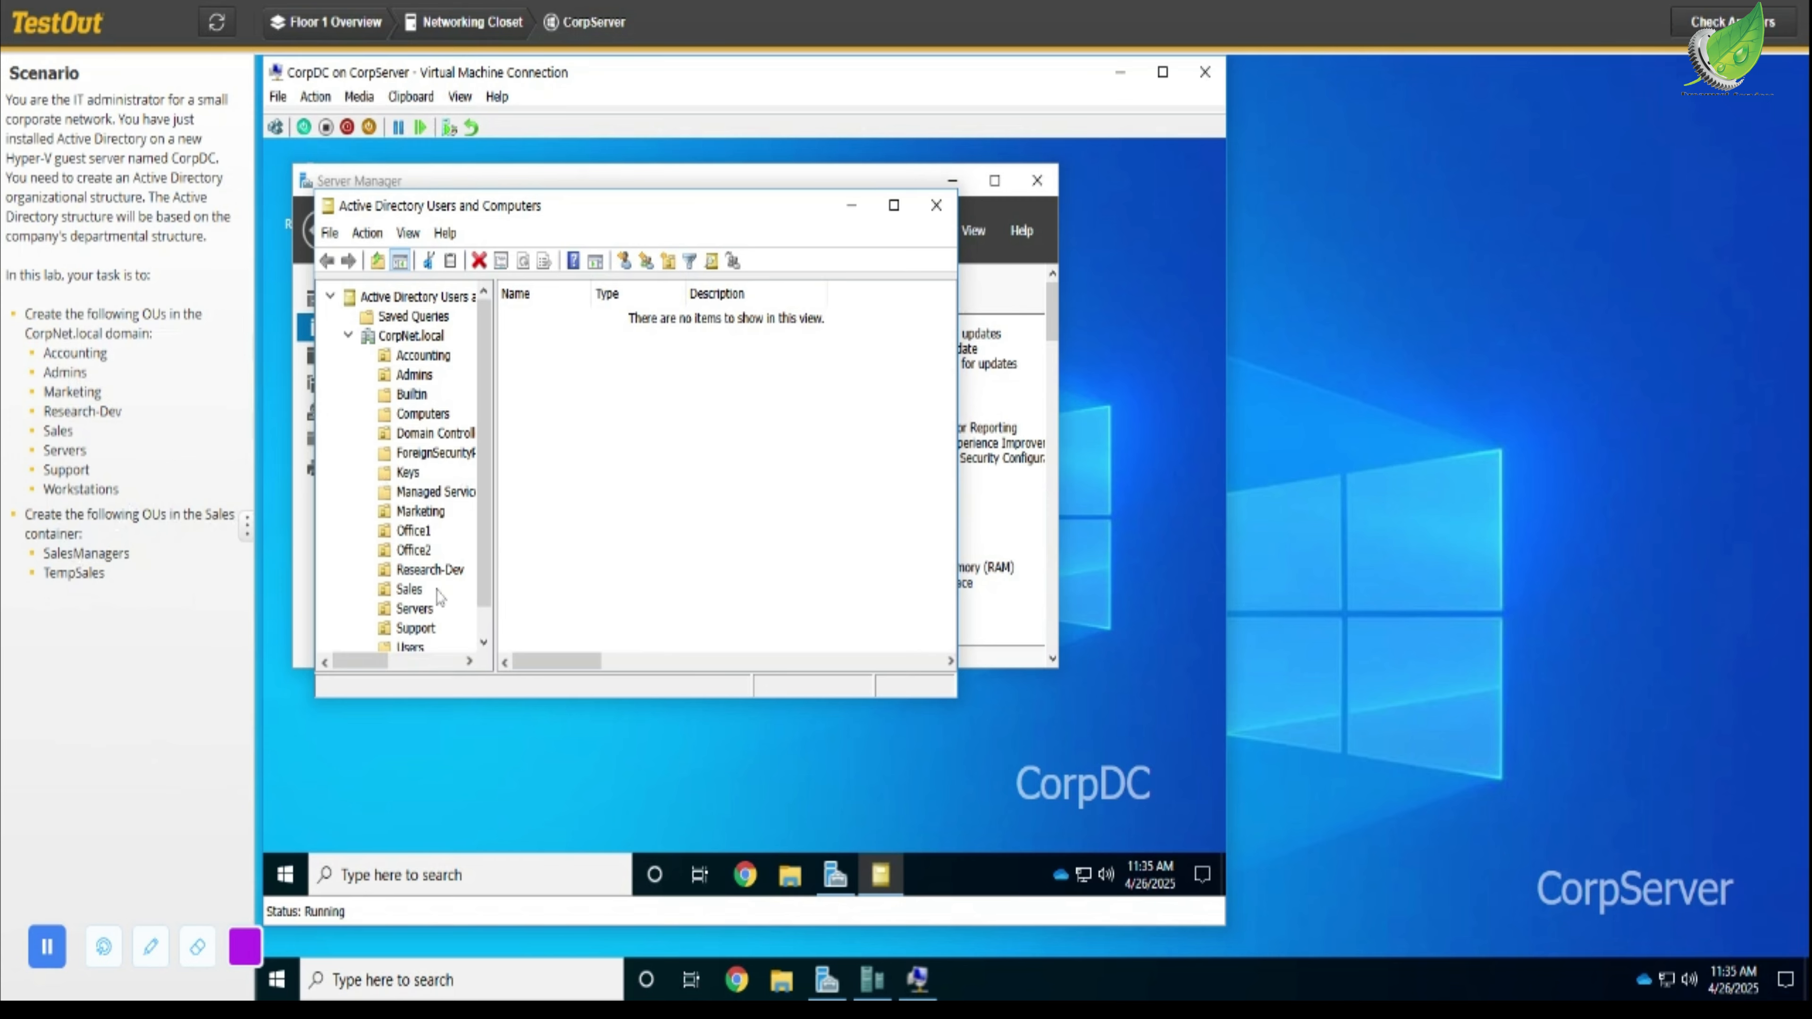
- Create an organizational unit named SalesManagers inside the Sales OU
{"action": "left_click", "coordinate": [410, 590]}
{"action": "left_click", "coordinate": [386, 590]}
{"action": "scroll", "coordinate": [389, 602], "scroll_direction": "down", "scroll_amount": 1}
{"action": "left_click", "coordinate": [388, 601]}
{"action": "scroll", "coordinate": [388, 601], "scroll_direction": "up", "scroll_amount": 1}
{"action": "left_click", "coordinate": [413, 592]}
{"action": "right_click", "coordinate": [416, 596]}
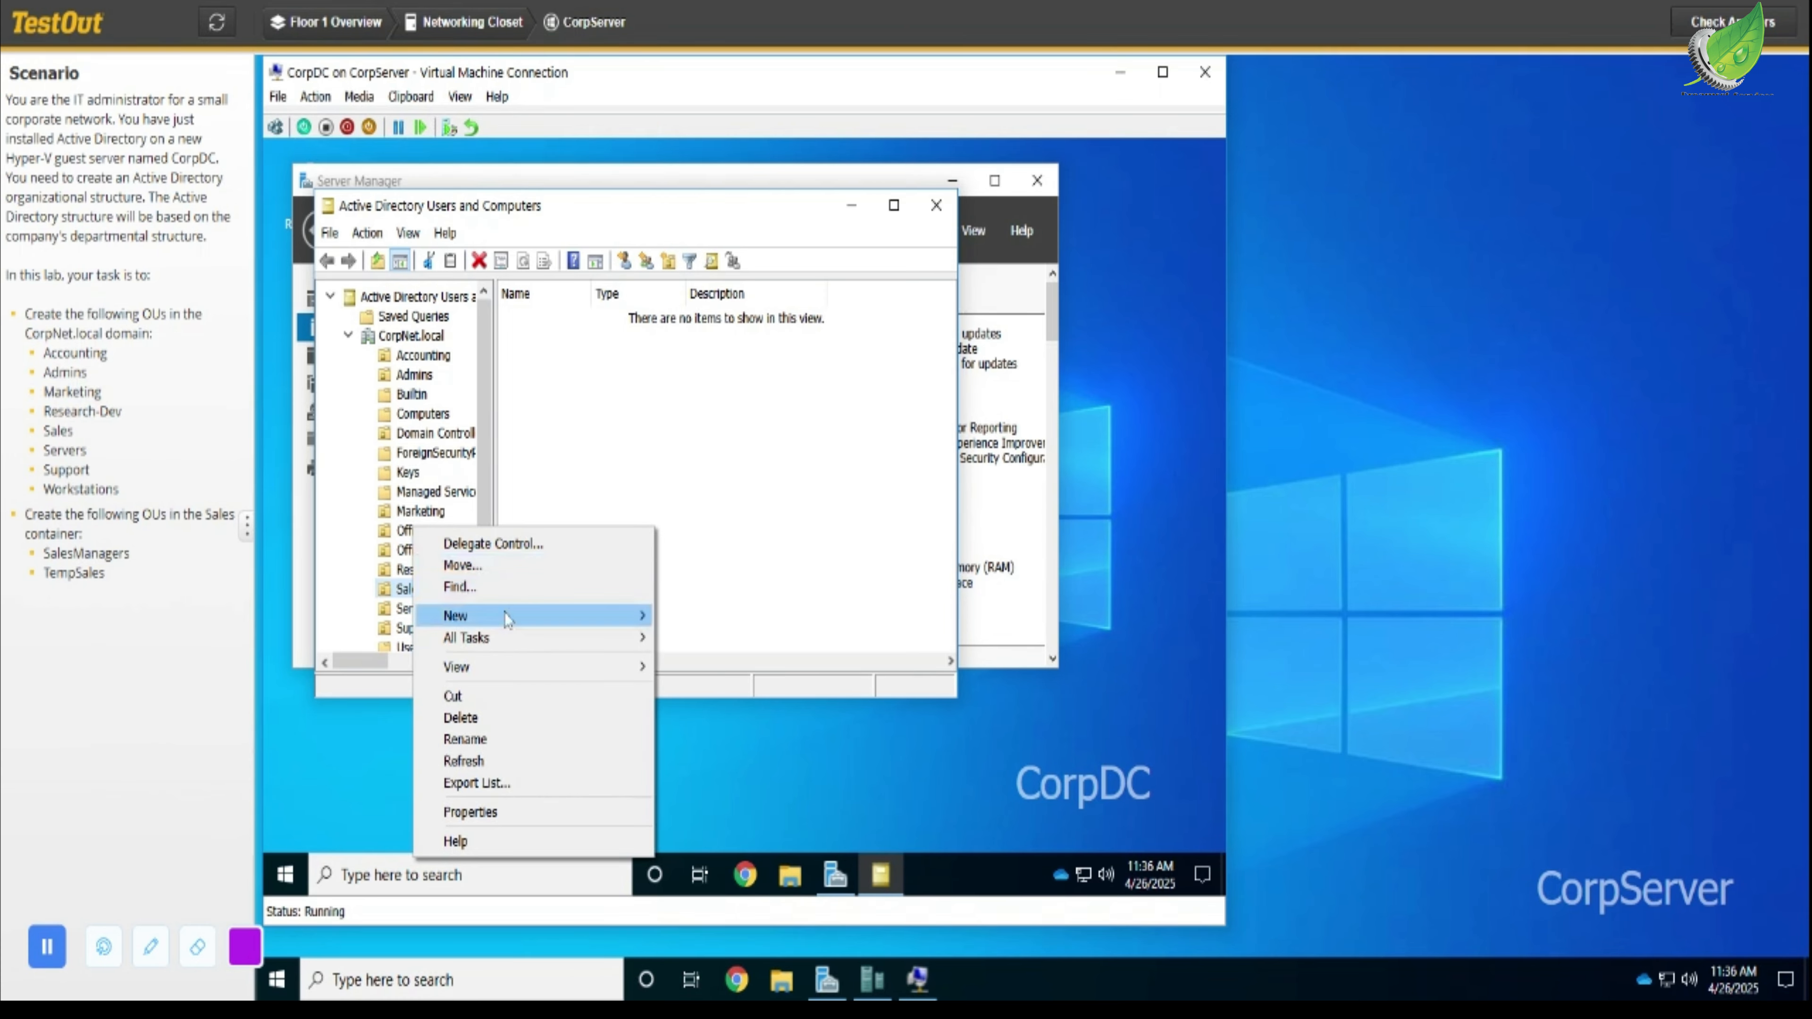
{"action": "mouse_move", "coordinate": [504, 616]}
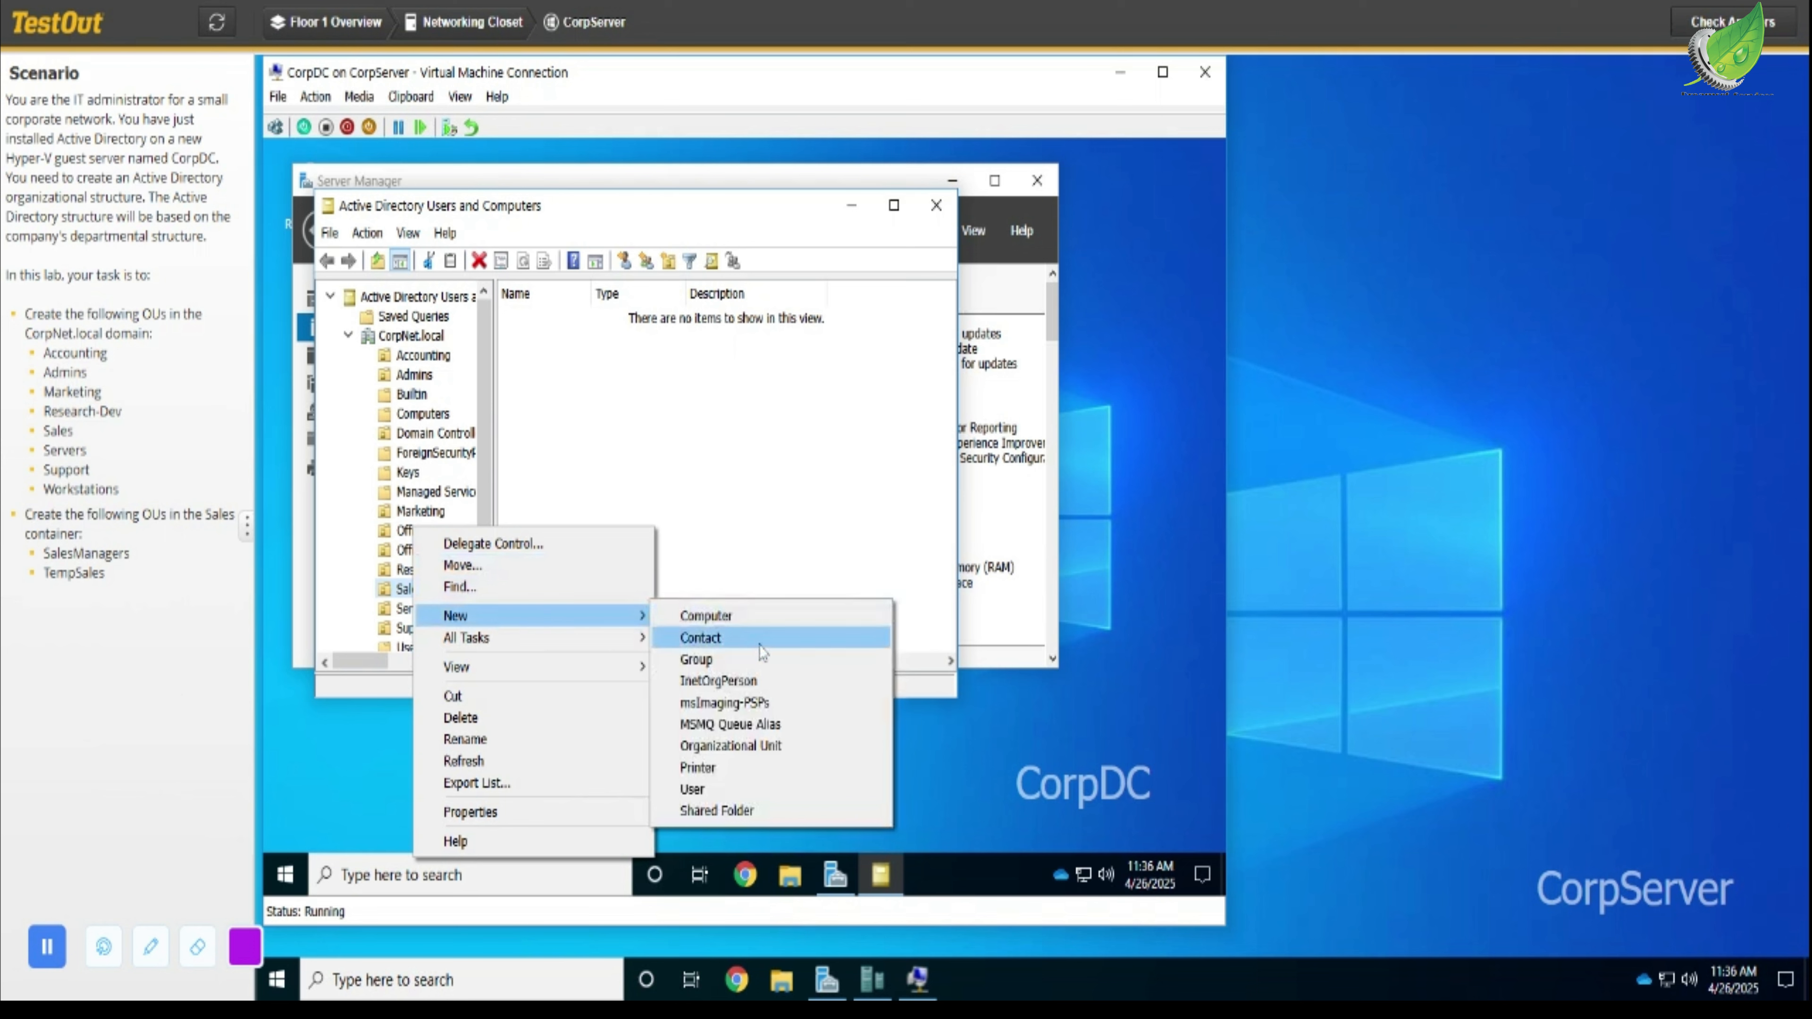
{"action": "left_click", "coordinate": [738, 747]}
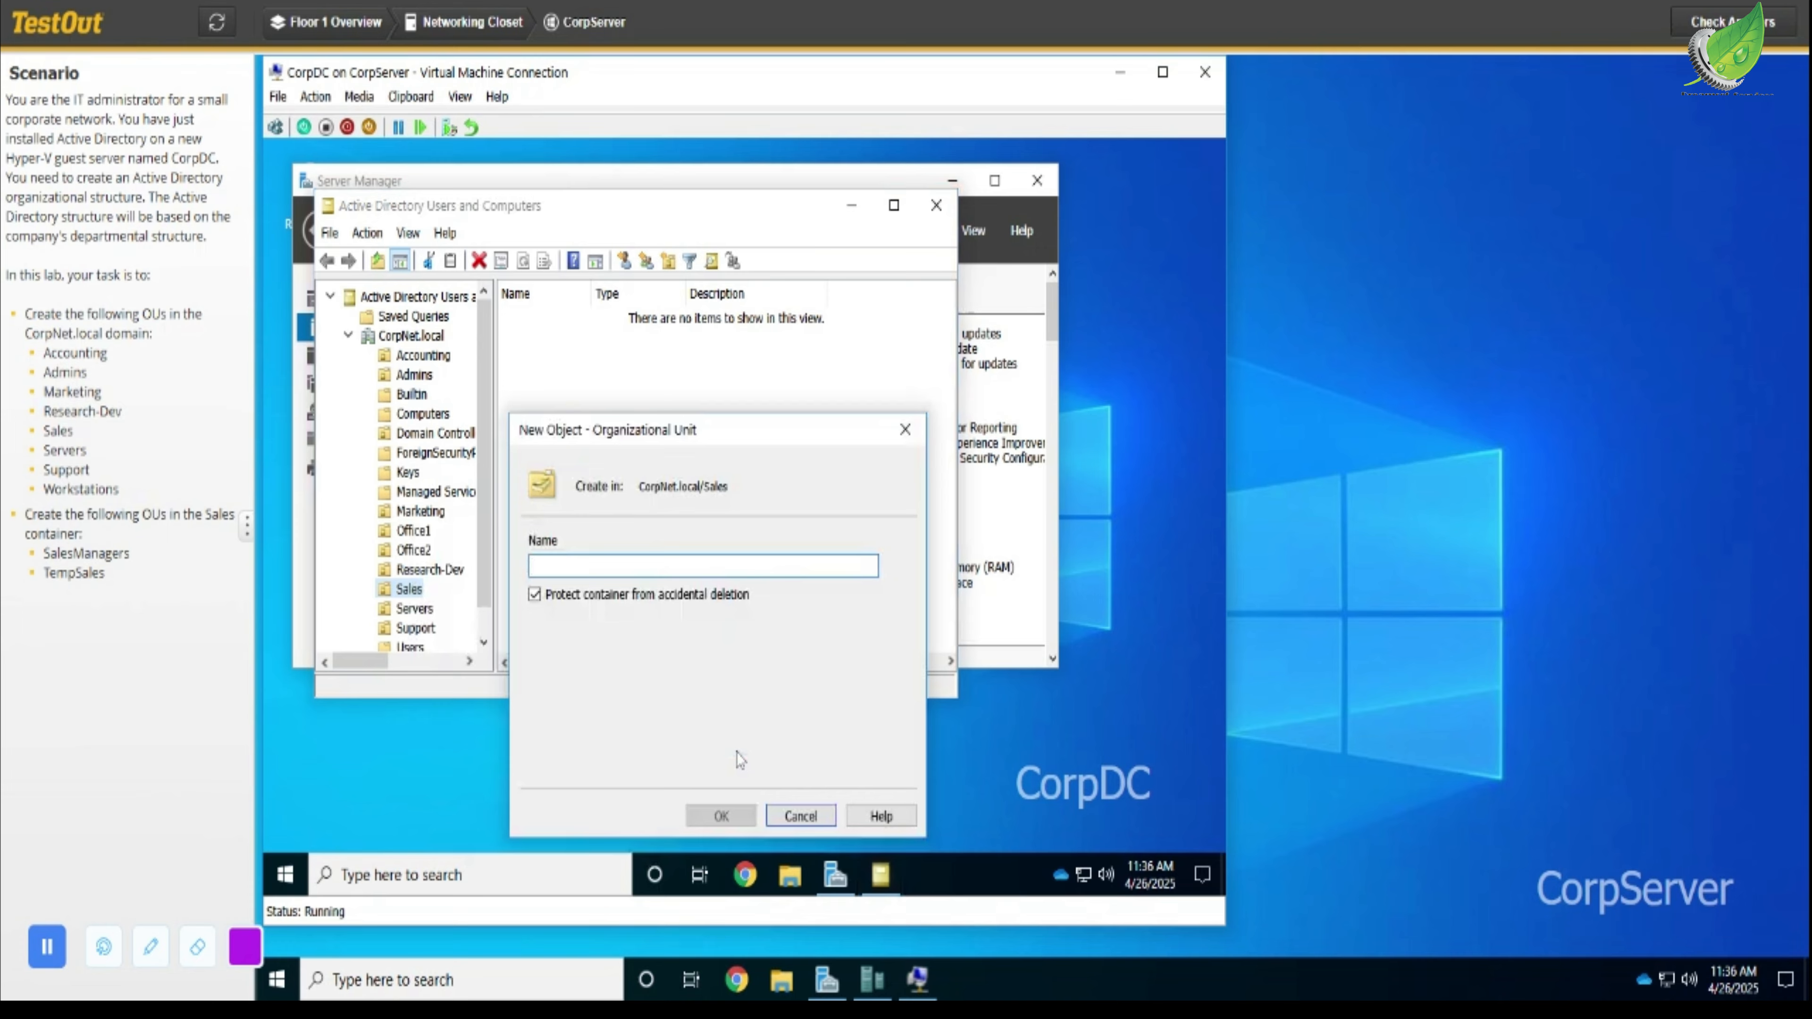
{"action": "type", "text": "Sale"}
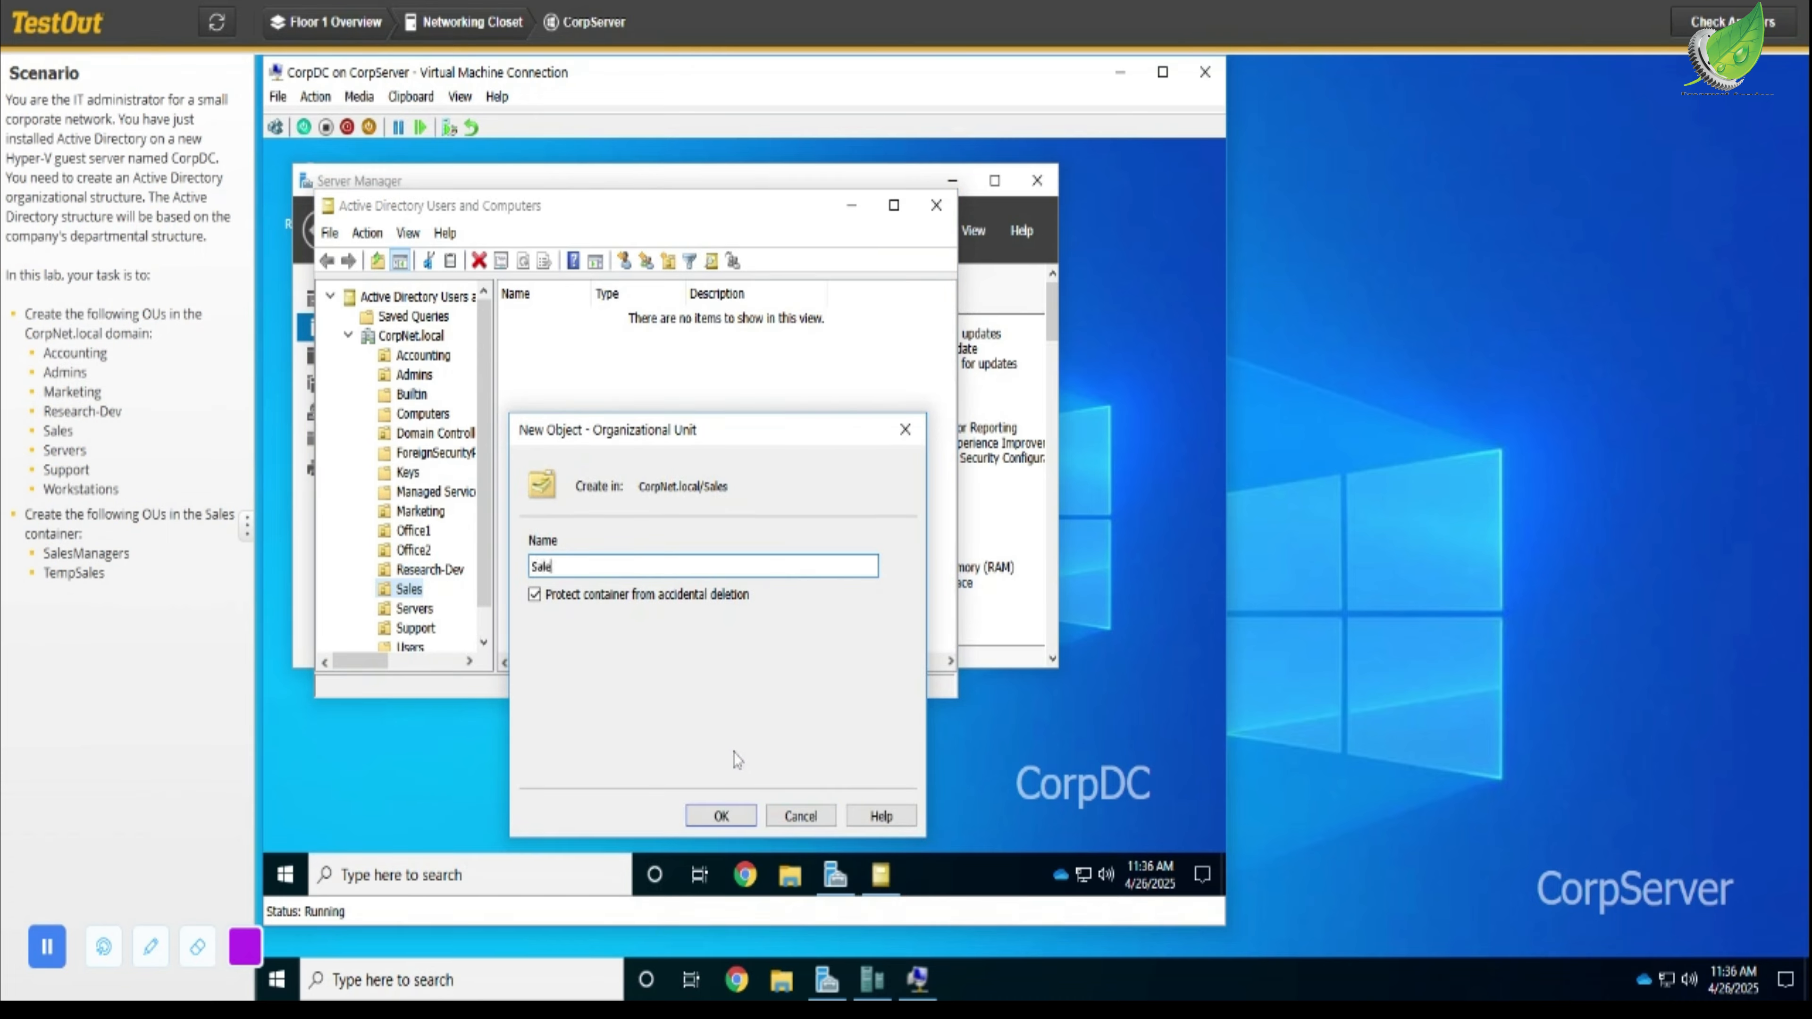
{"action": "type", "text": "sManagers"}
{"action": "left_click", "coordinate": [722, 816]}
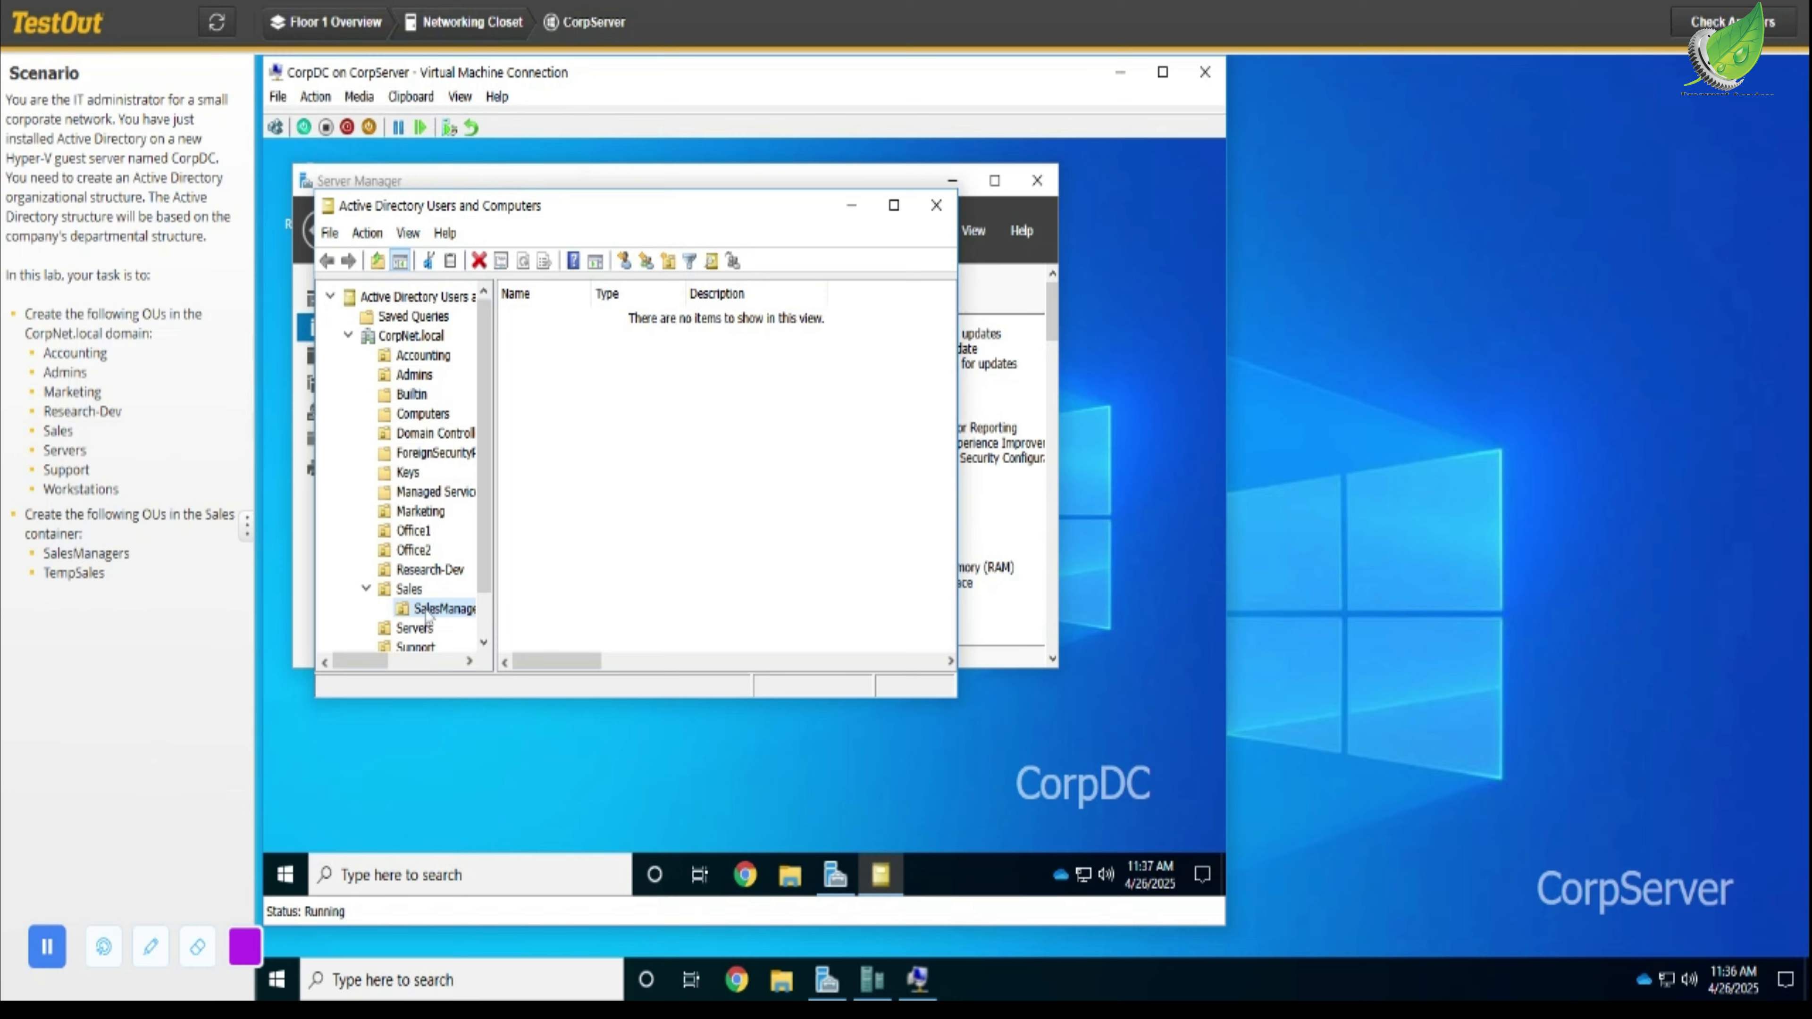
- Create an organizational unit named TempSales inside the Sales OU
{"action": "left_click", "coordinate": [388, 592]}
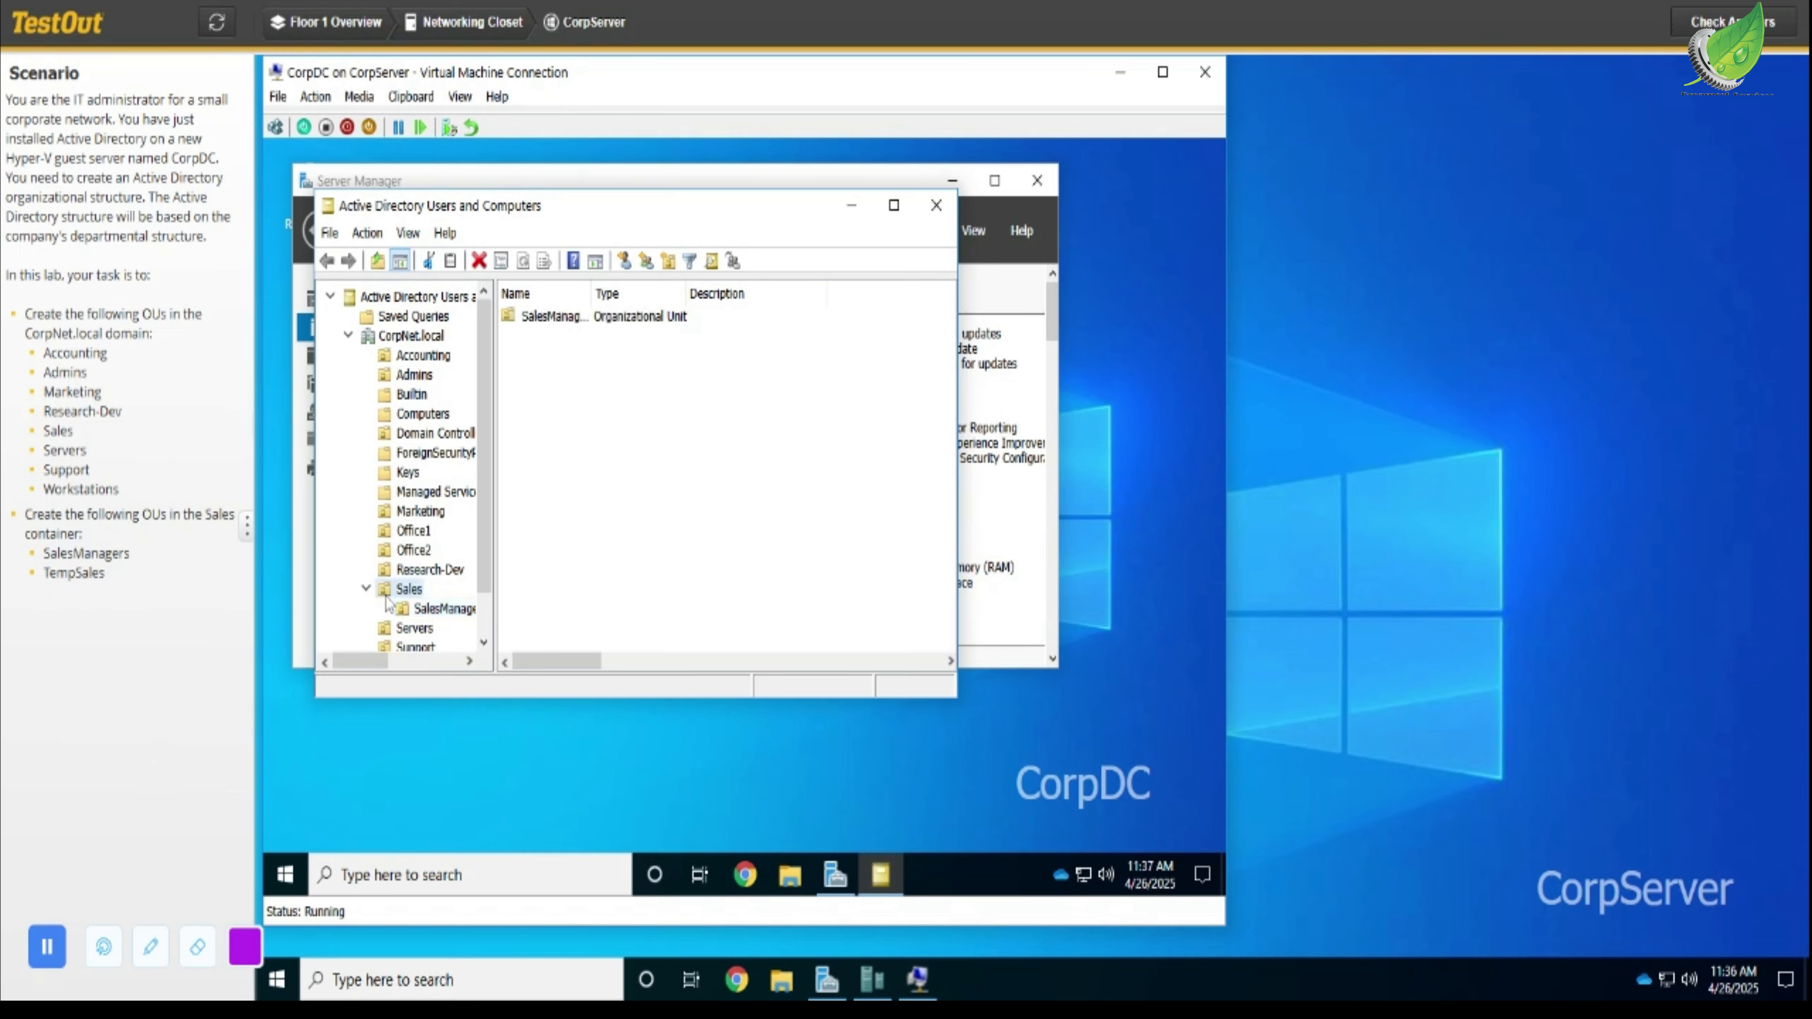
{"action": "right_click", "coordinate": [388, 592]}
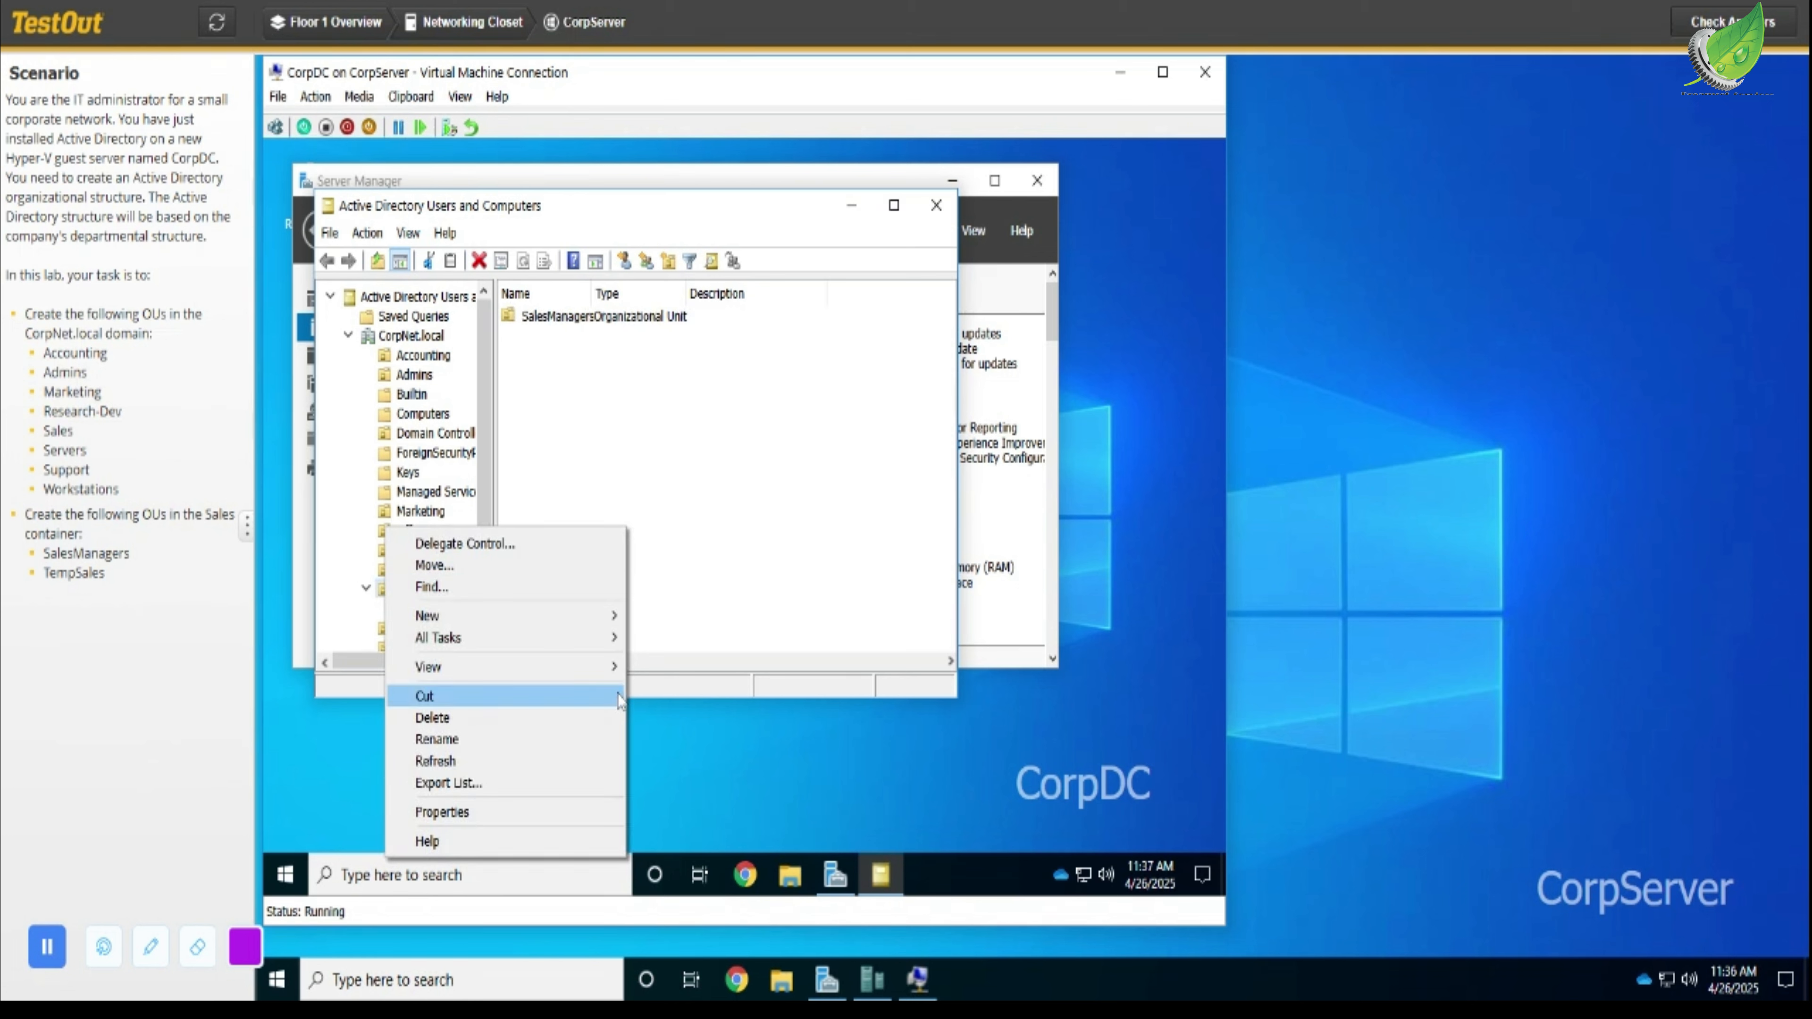
{"action": "mouse_move", "coordinate": [619, 645]}
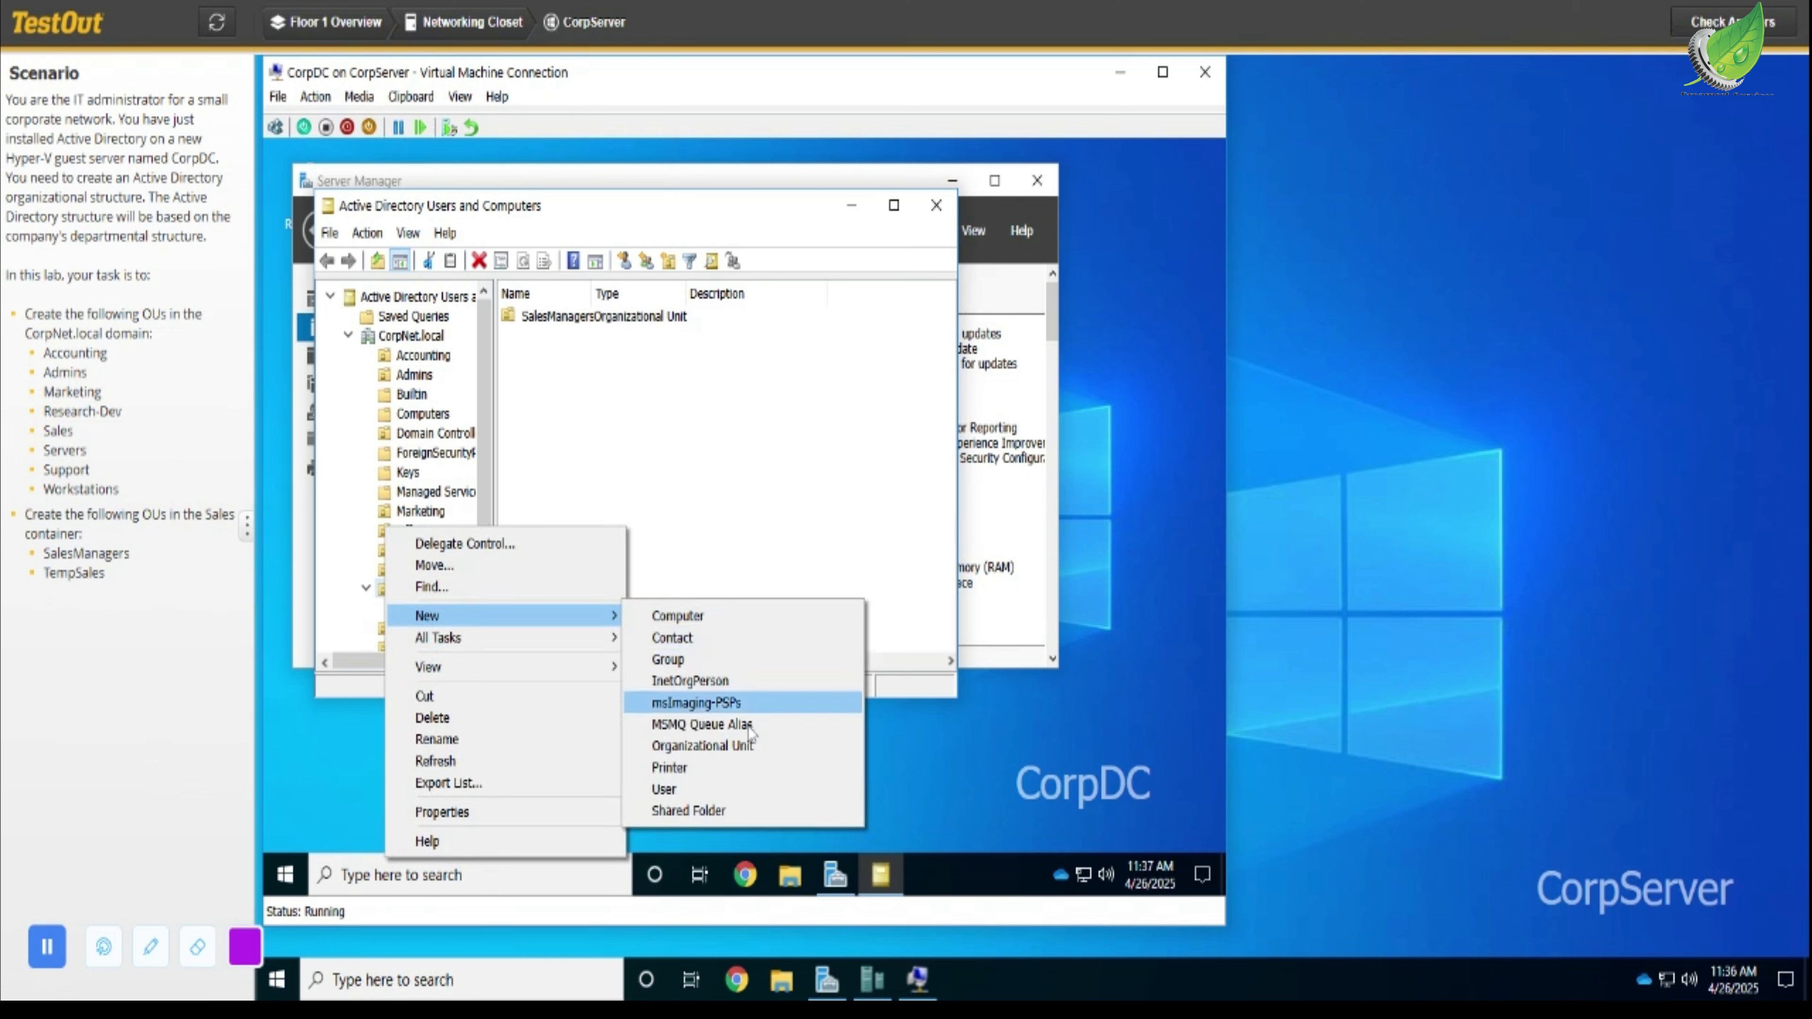
{"action": "left_click", "coordinate": [744, 745]}
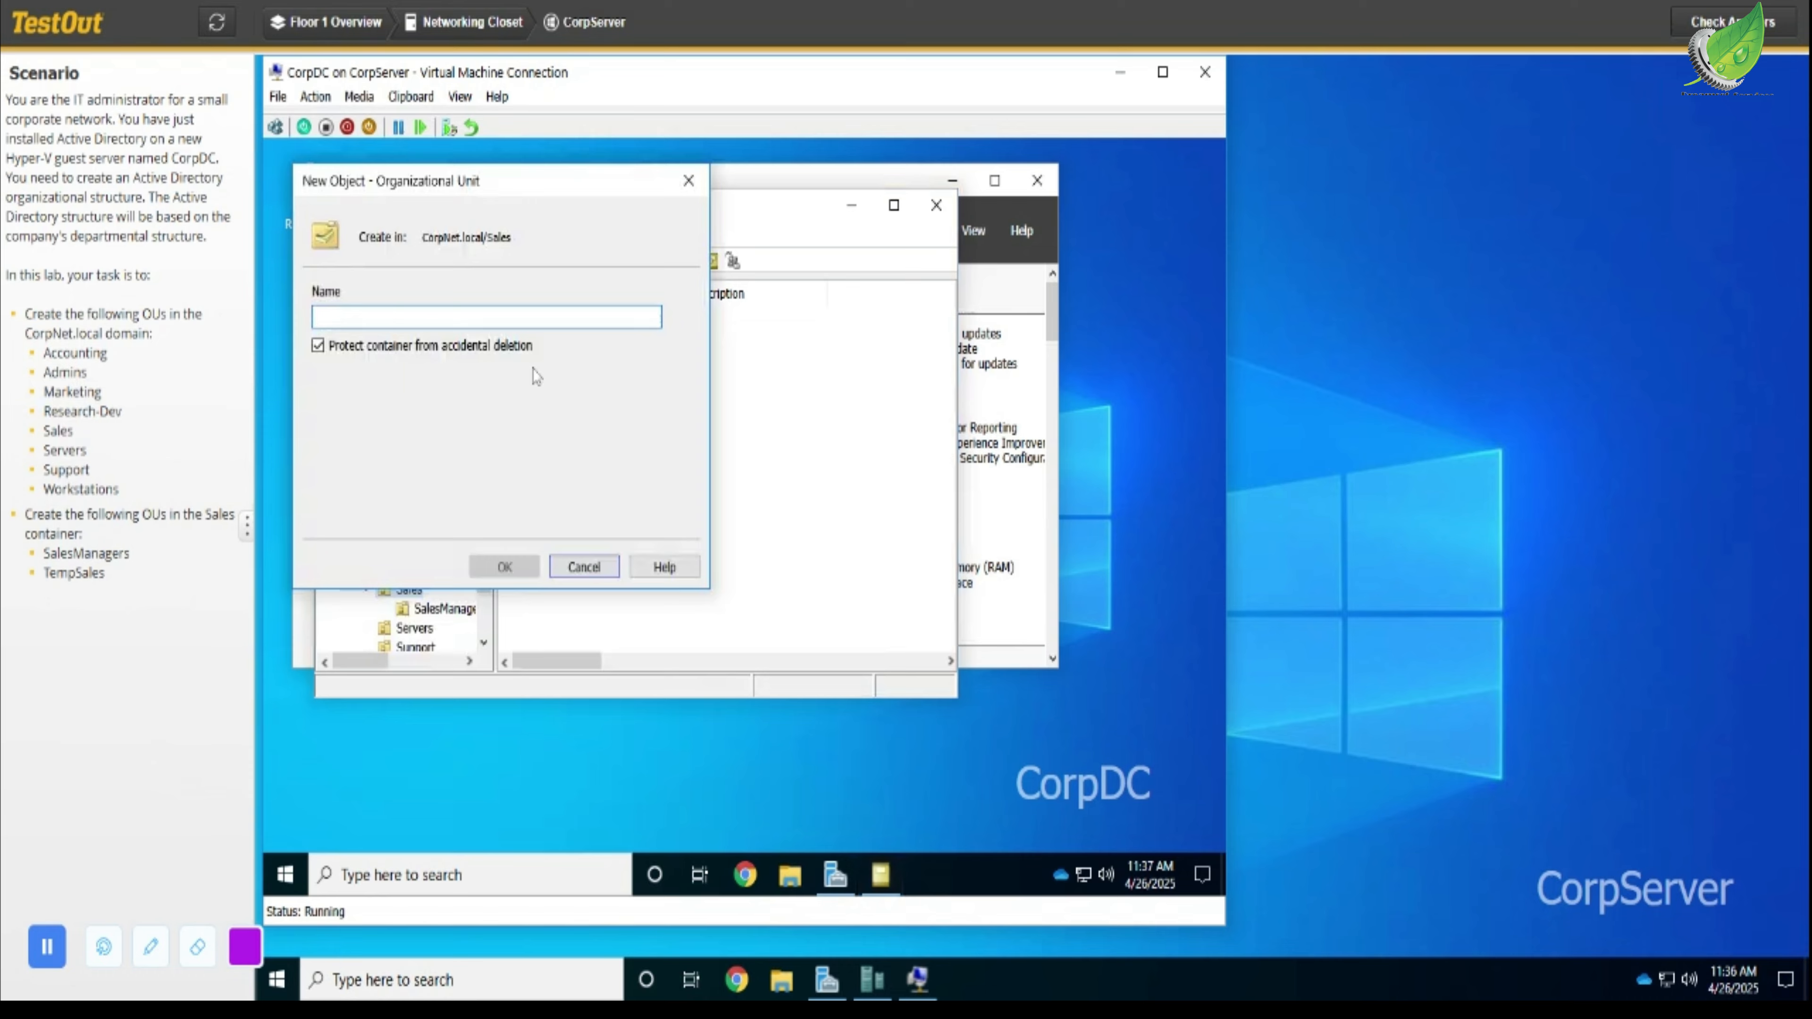
{"action": "type", "text": "Te"}
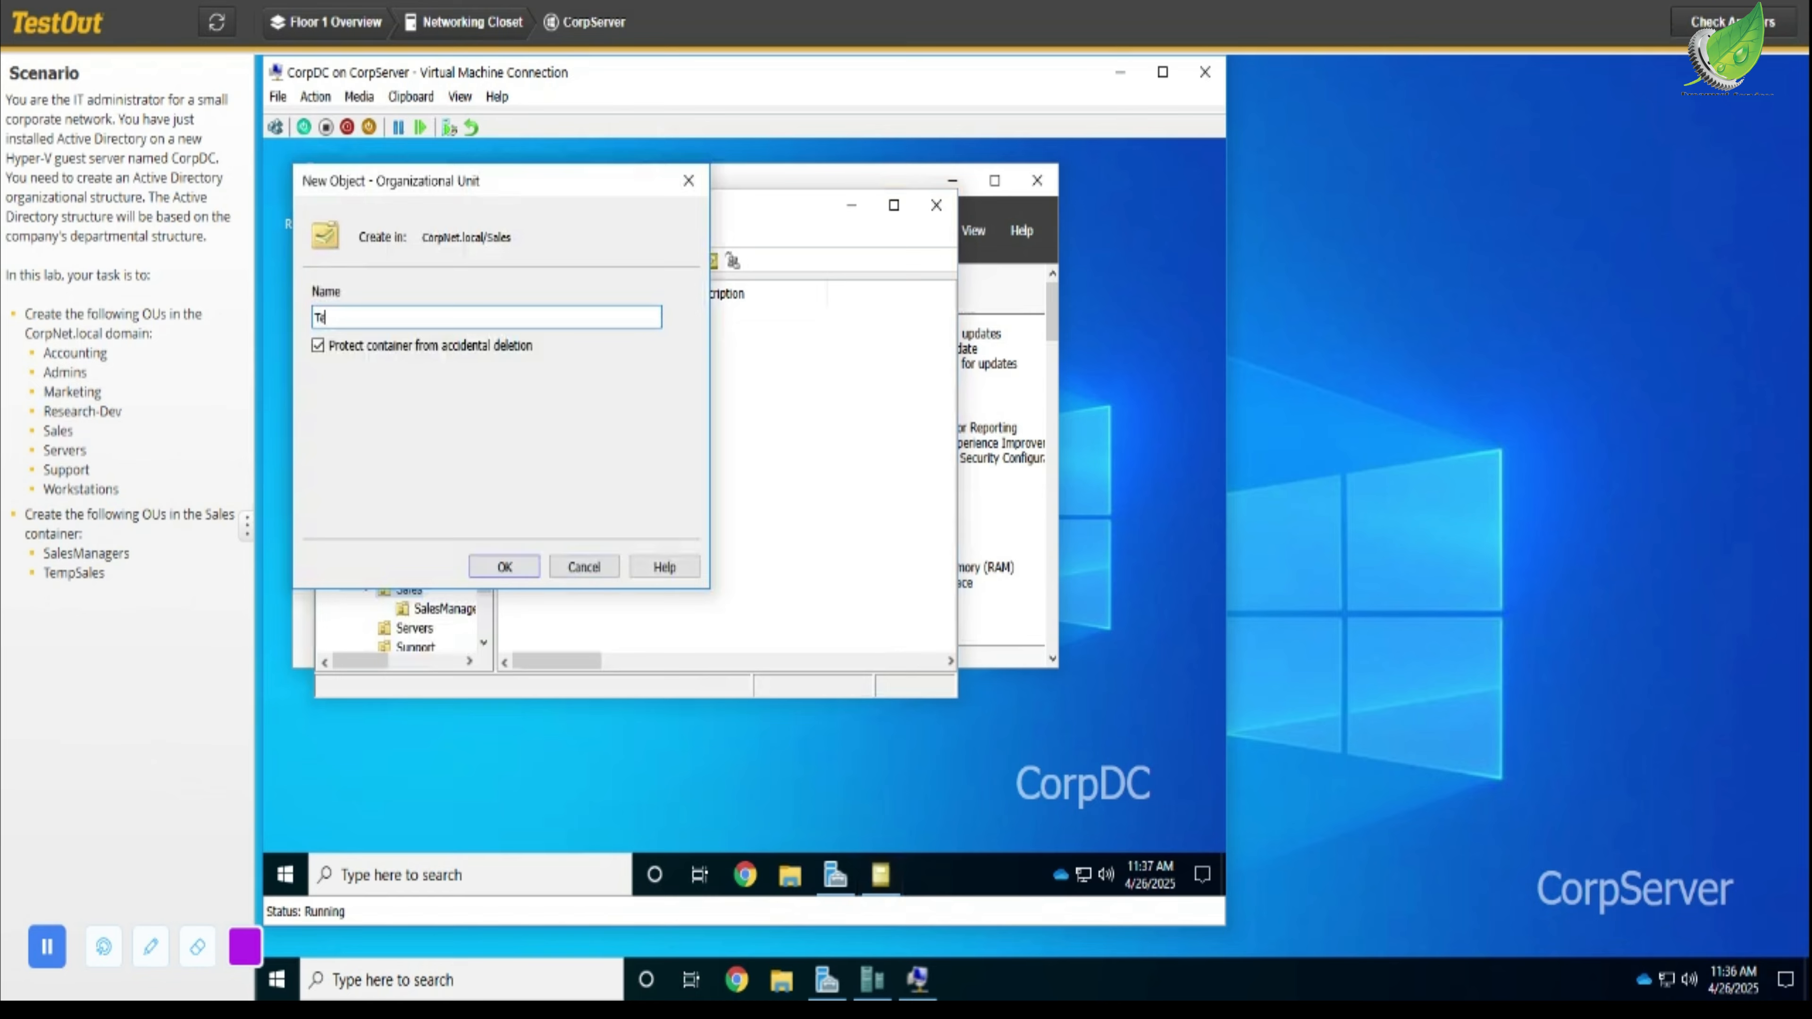
{"action": "type", "text": "mpSales"}
{"action": "left_click", "coordinate": [504, 567]}
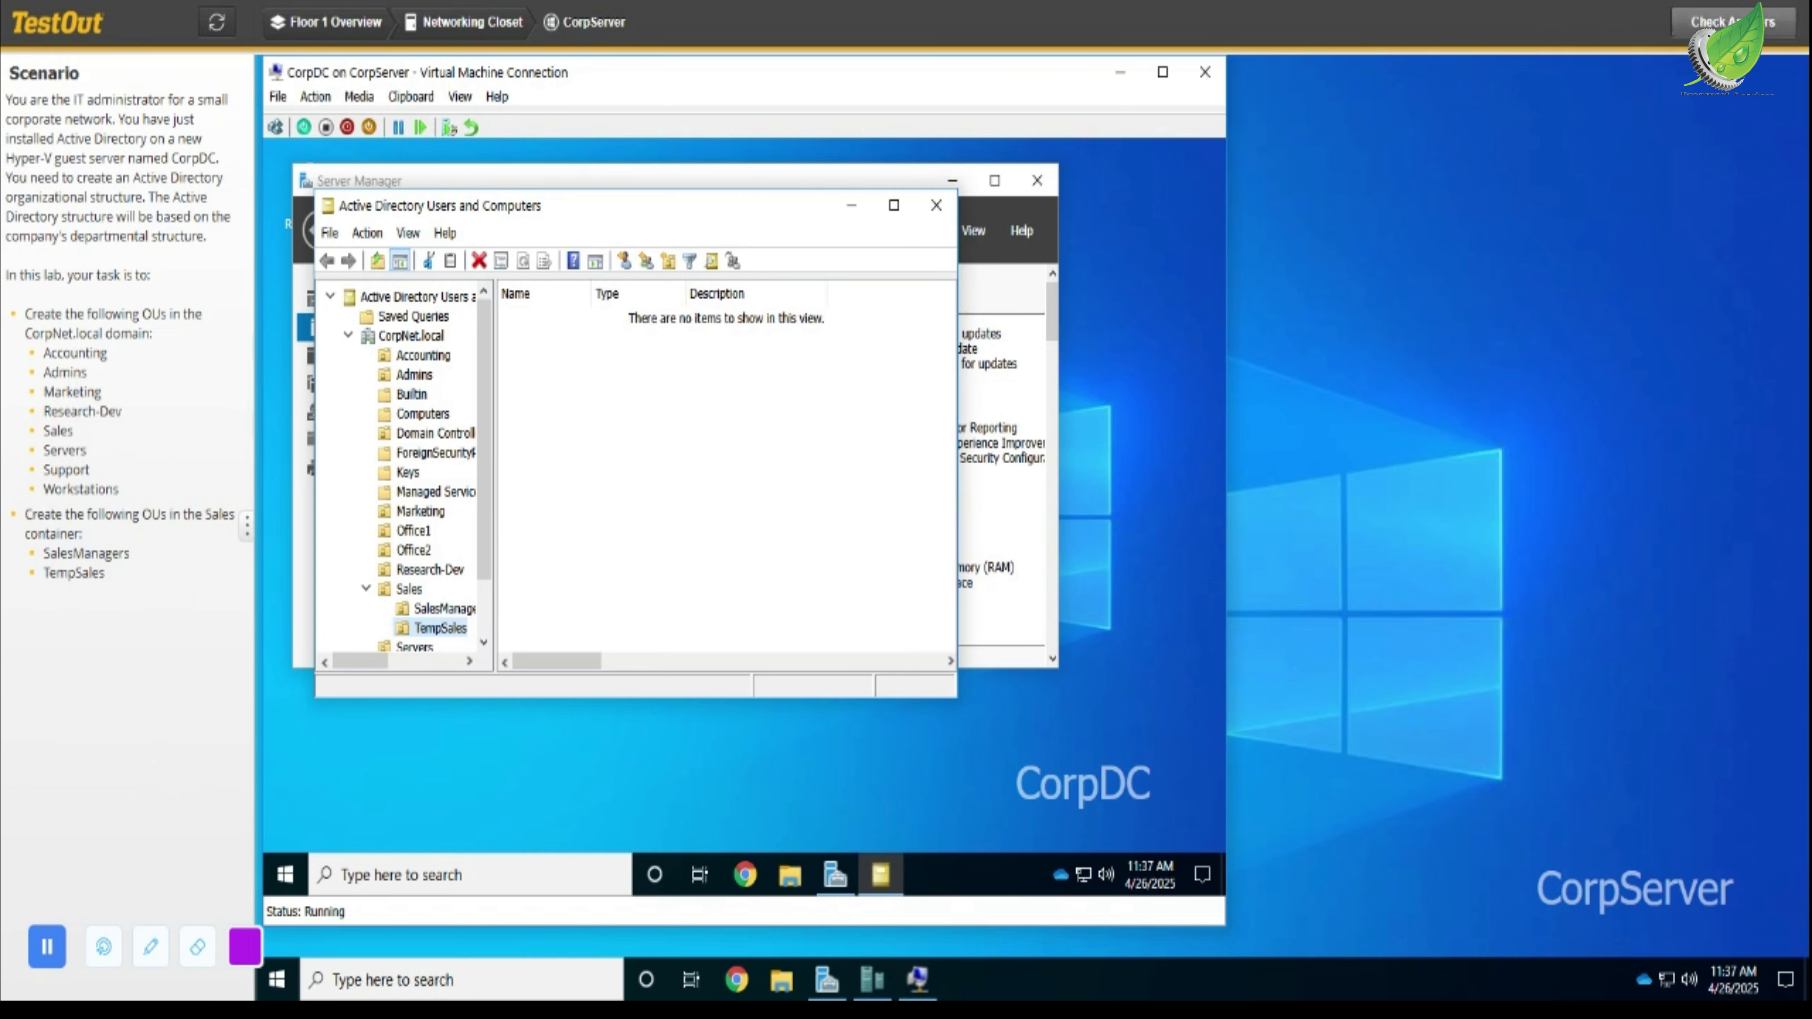
- Check the lab answers, score the lab, and close the lab report
{"action": "left_click", "coordinate": [1733, 23]}
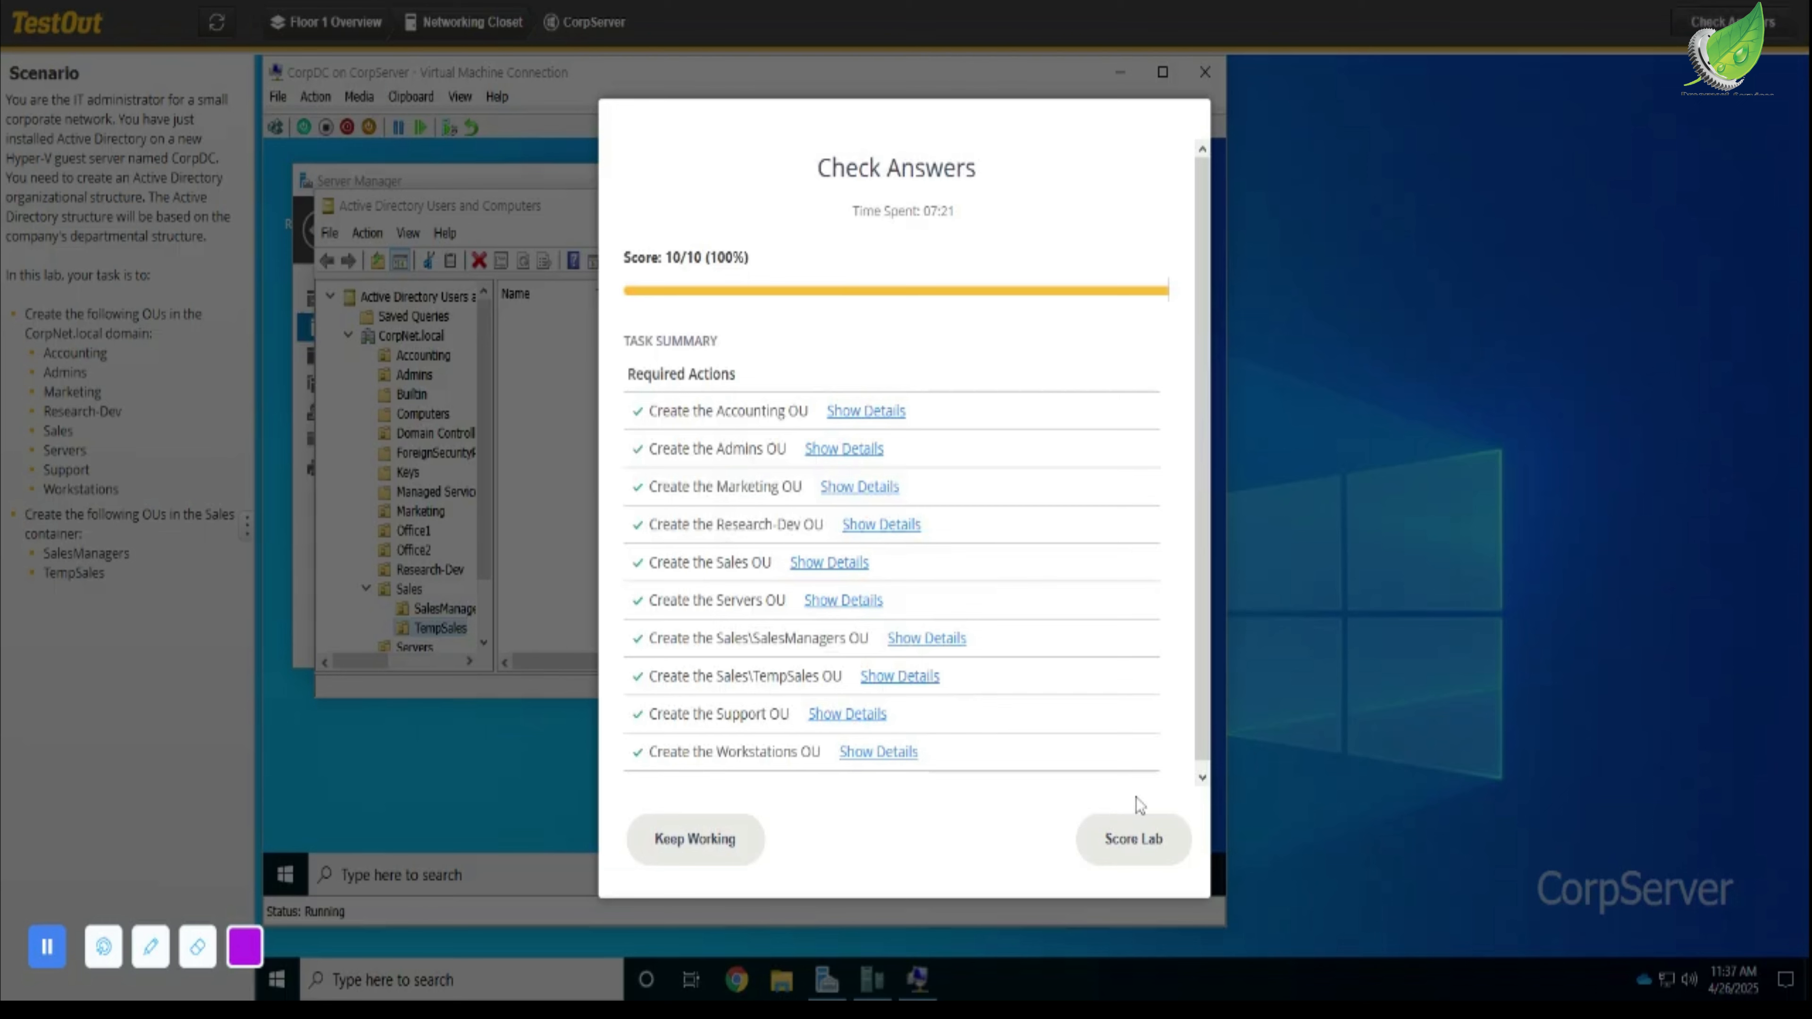
{"action": "left_click", "coordinate": [1134, 840]}
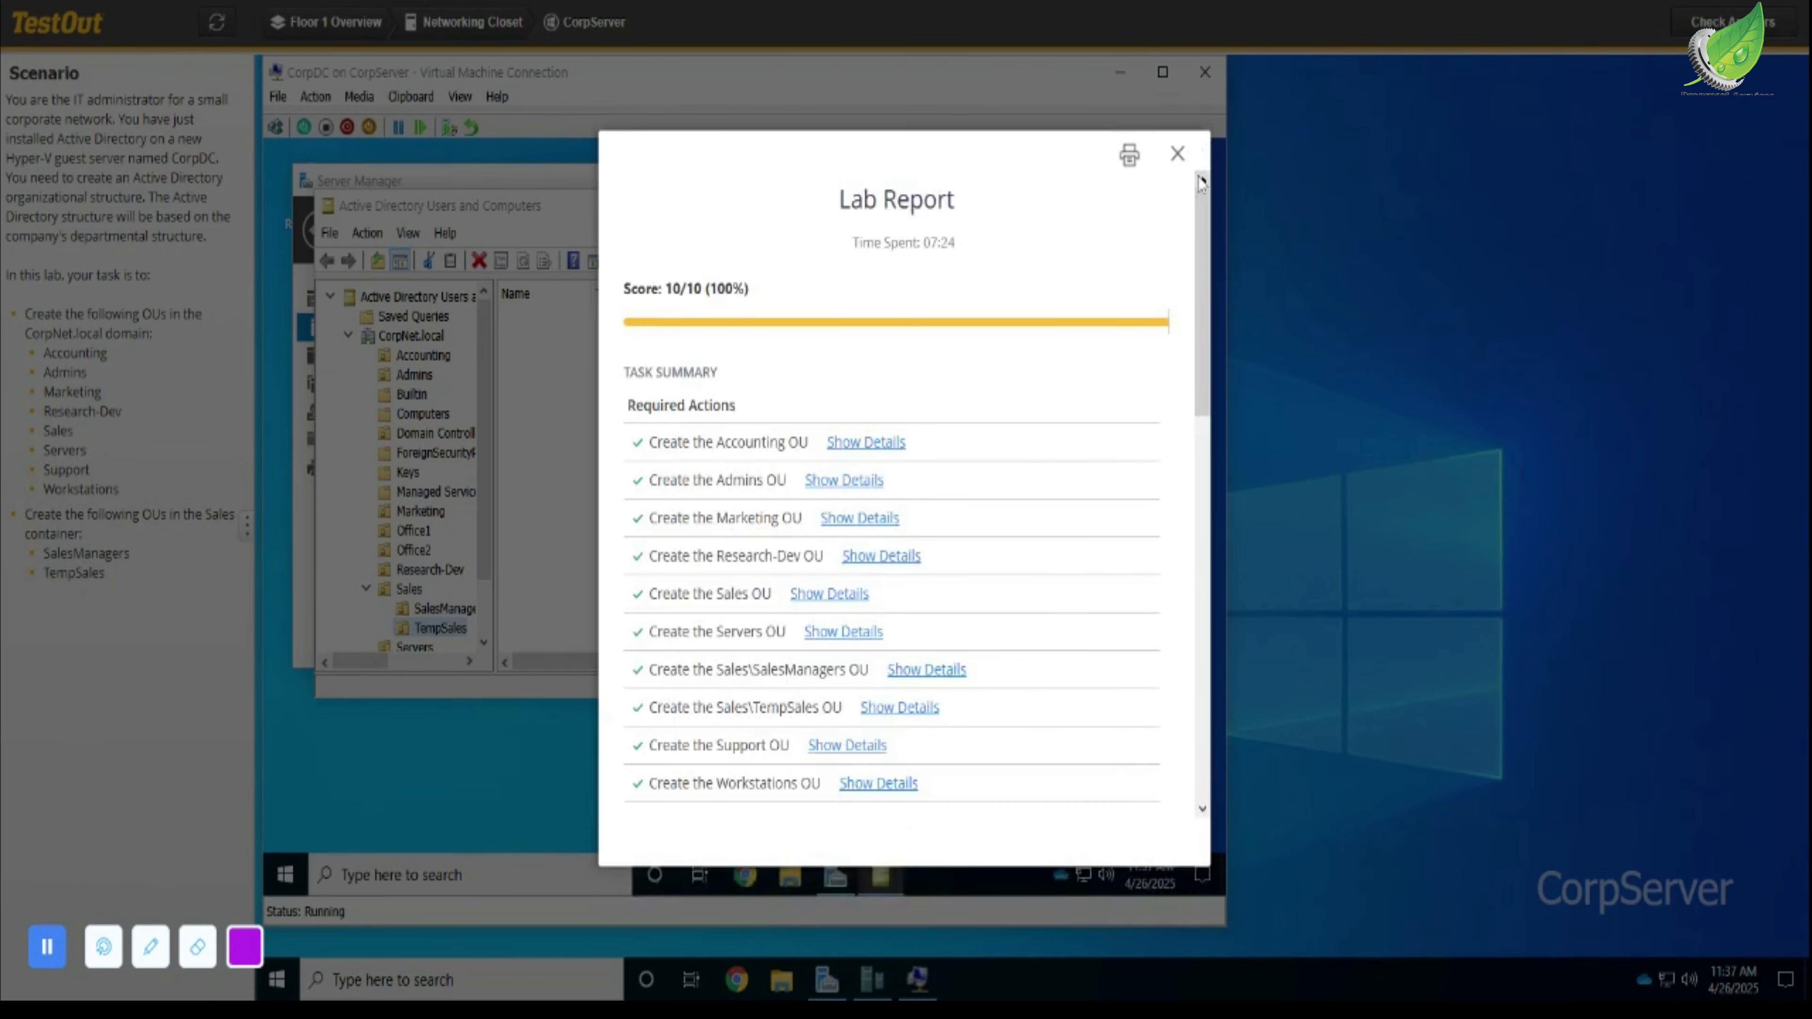
{"action": "left_click", "coordinate": [1178, 156]}
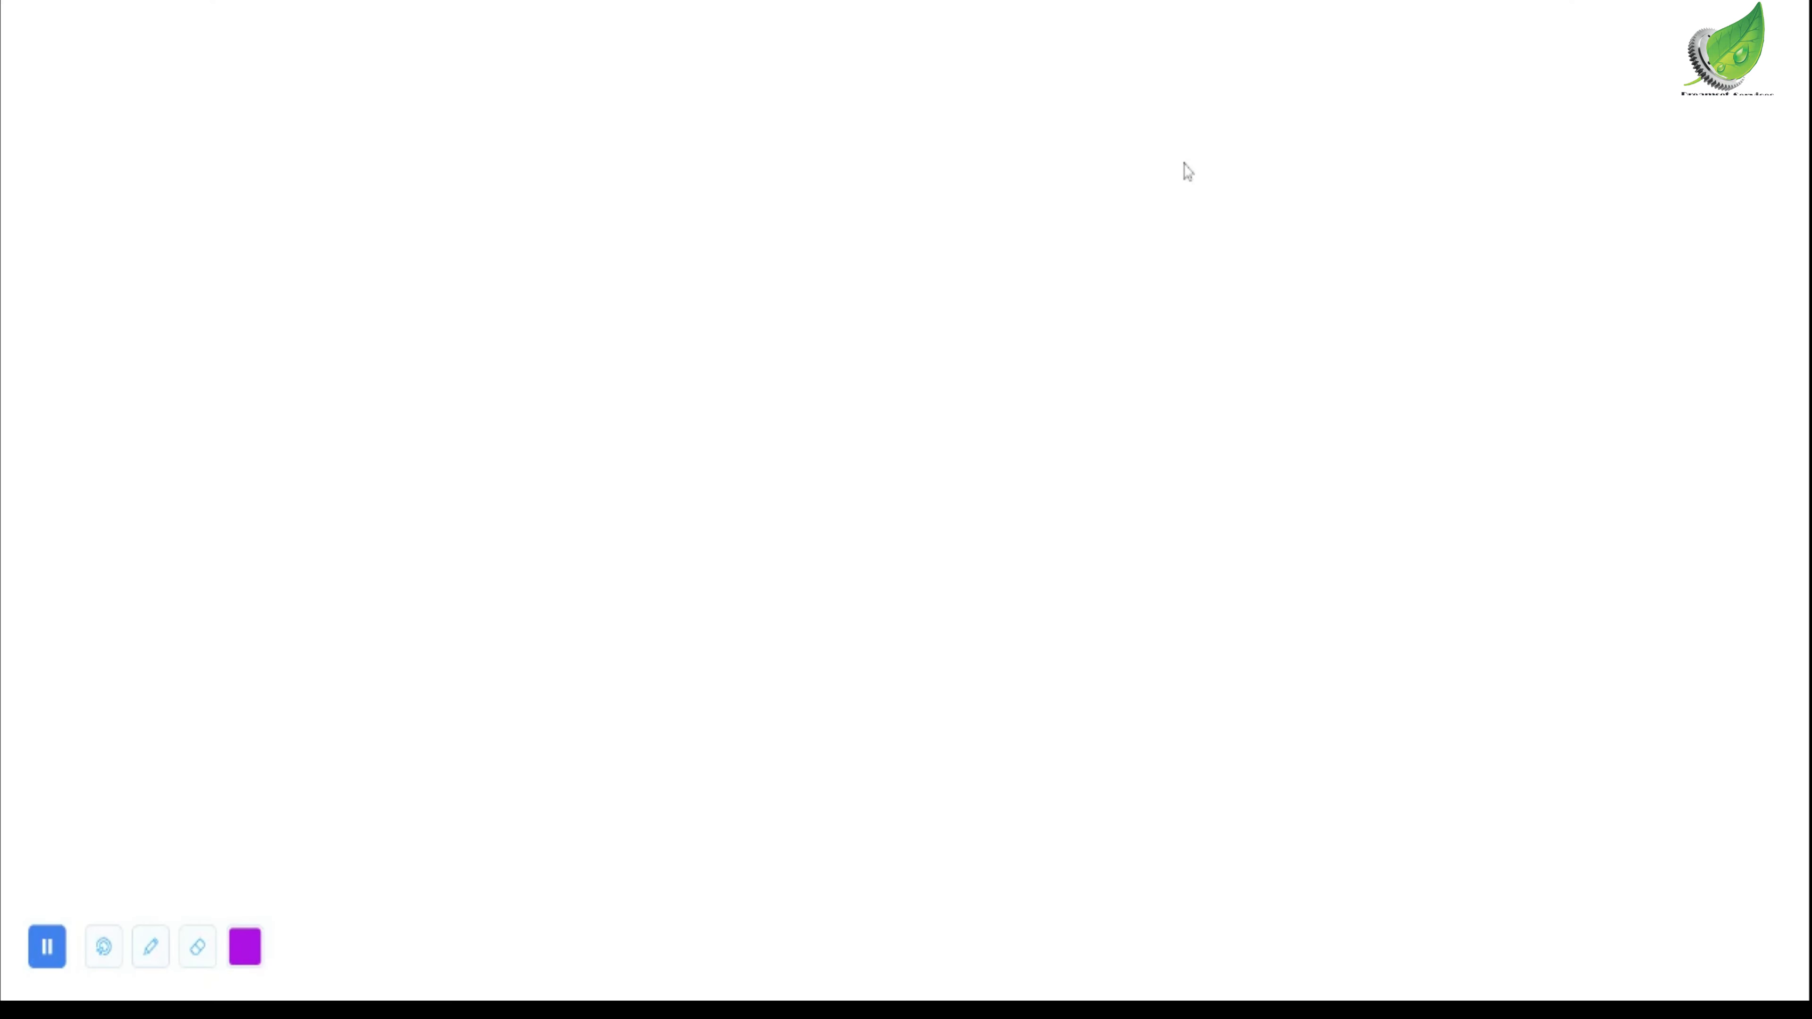